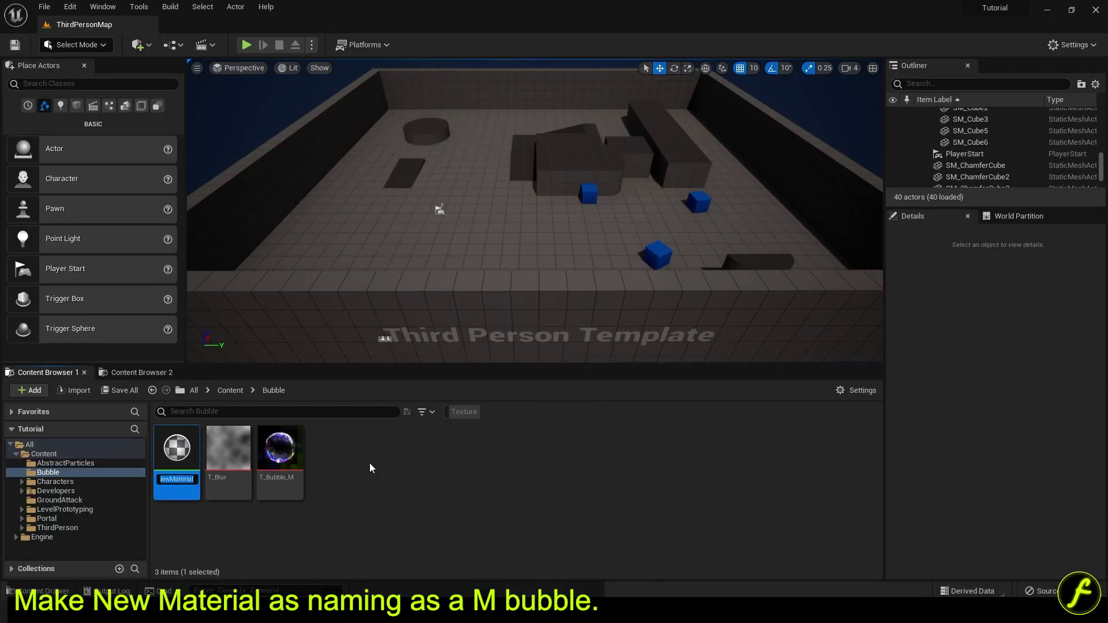
Name the new material M_Bubble, save it, and open it for editing with room around the output node
text(M_Bubble)
key(Return)
key(ctrl+s)
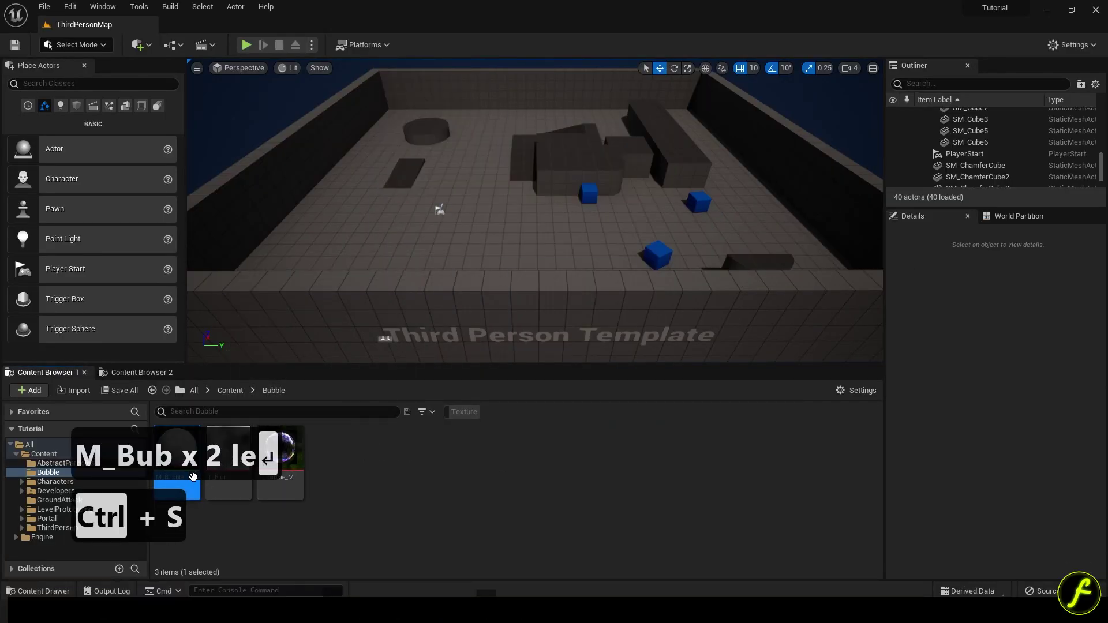
double_click(181, 461)
right_drag(399, 239, 659, 251)
click(659, 252)
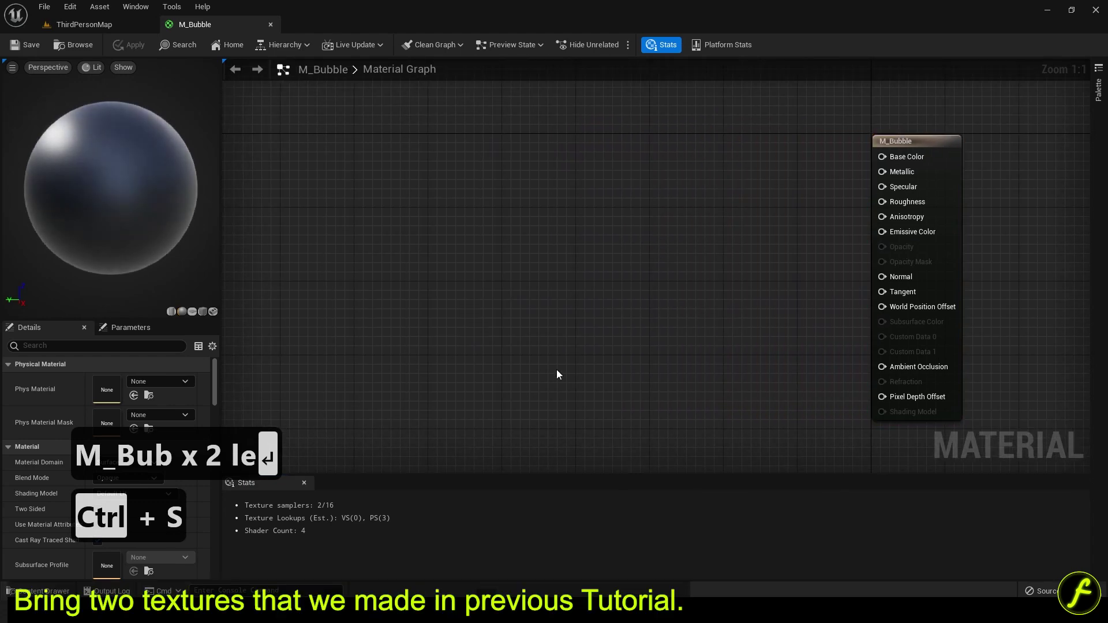
Bring the T_Bubble_M and T_Blur textures into the M_Bubble graph and arrange their Texture Sample nodes beside the material output
click(115, 25)
click(271, 461)
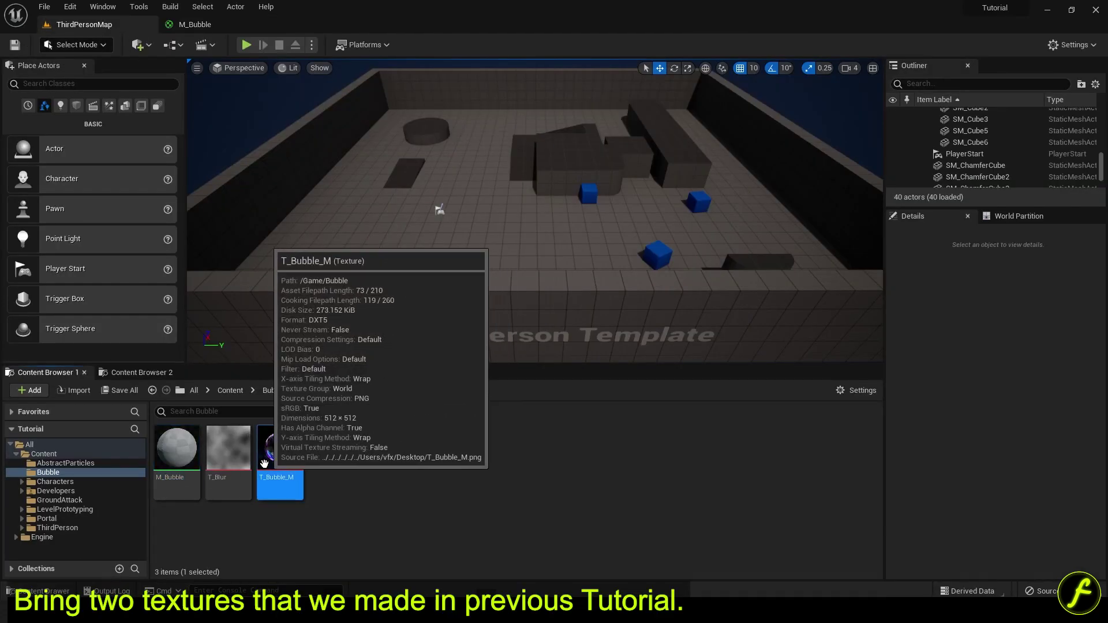
ctrl+click(245, 461)
drag(256, 460, 572, 287)
right_drag(624, 348, 563, 350)
drag(555, 352, 675, 288)
drag(500, 348, 566, 225)
drag(650, 296, 392, 331)
right_drag(392, 330, 349, 337)
drag(521, 237, 531, 255)
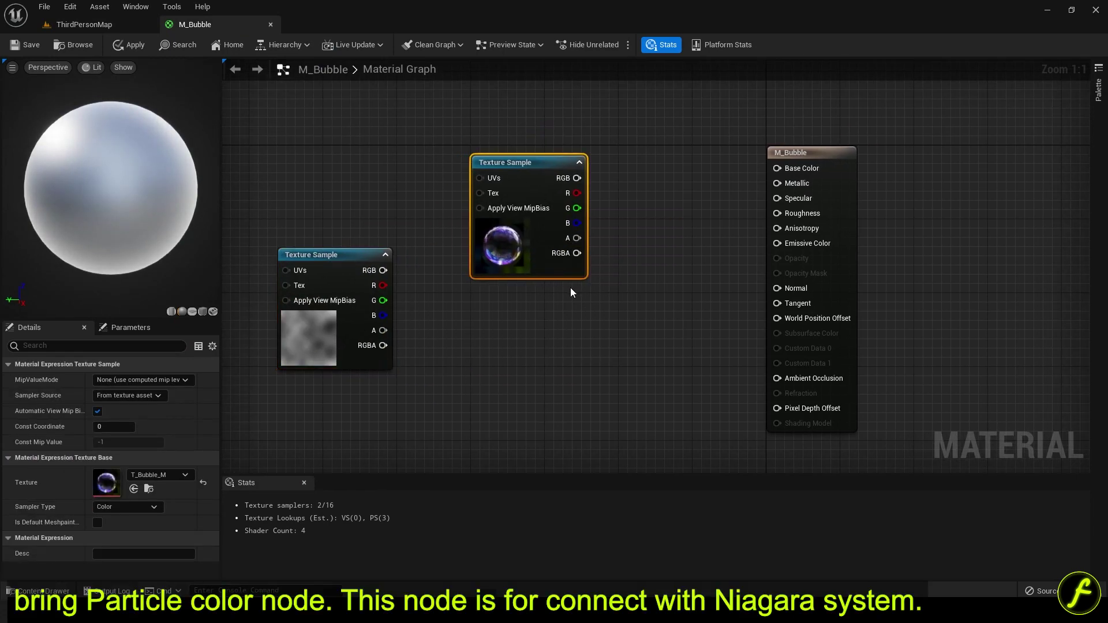
Add a ParticleColor node below the bubble Texture Sample
click(634, 315)
right_click(610, 304)
text(particle)
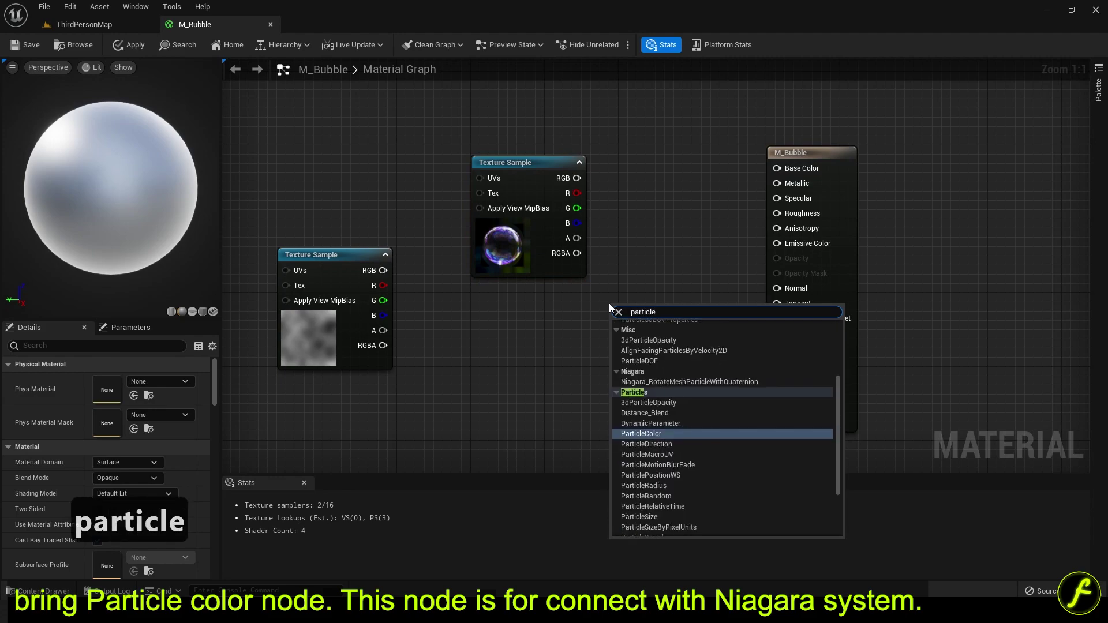
click(669, 434)
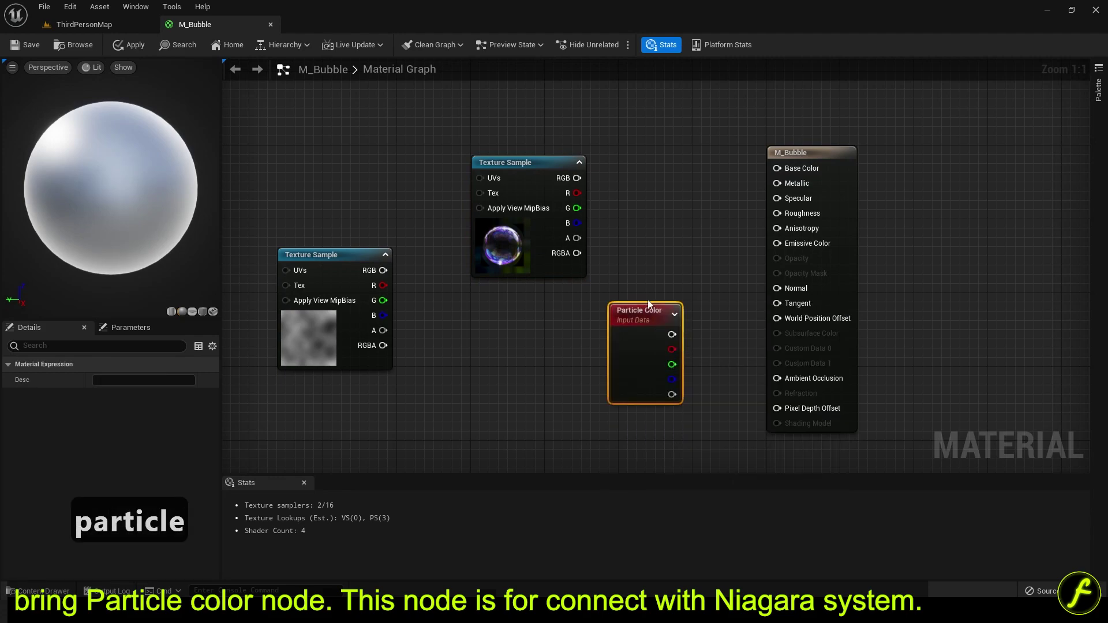
Add a Multiply node between the bubble Texture Sample and the material output
click(649, 263)
key(m)
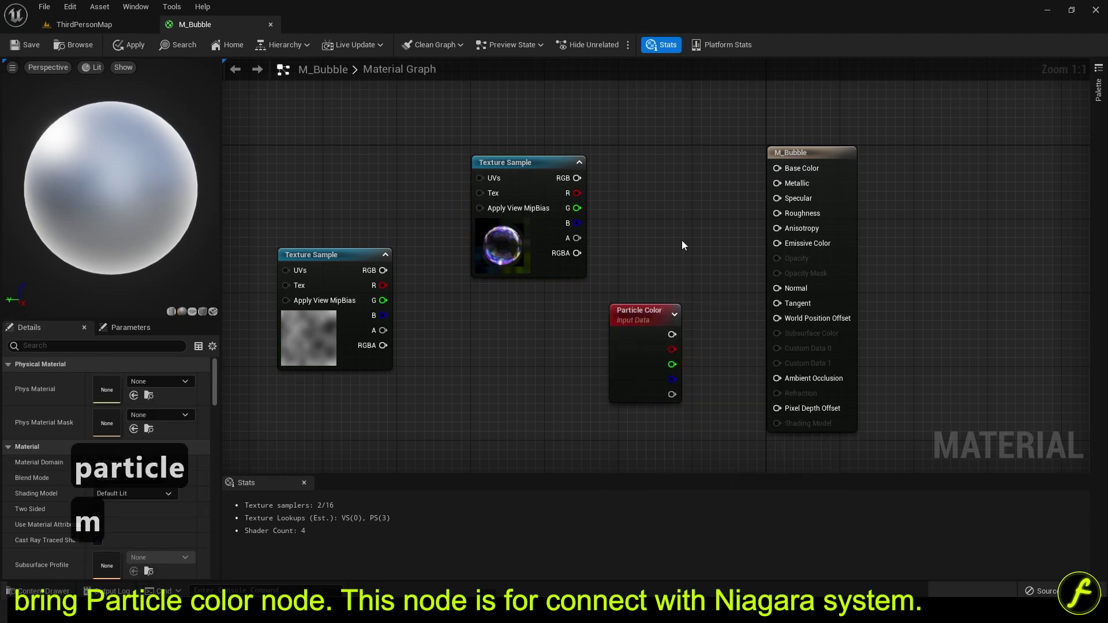
right_click(681, 240)
click(677, 234)
key(m)
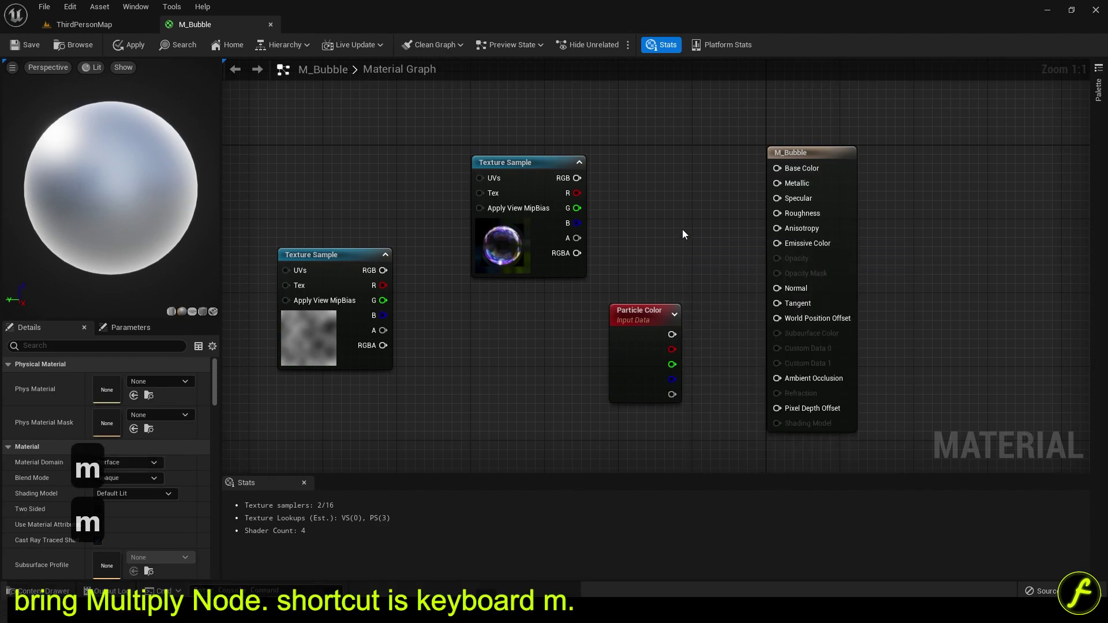
click(682, 230)
click(700, 330)
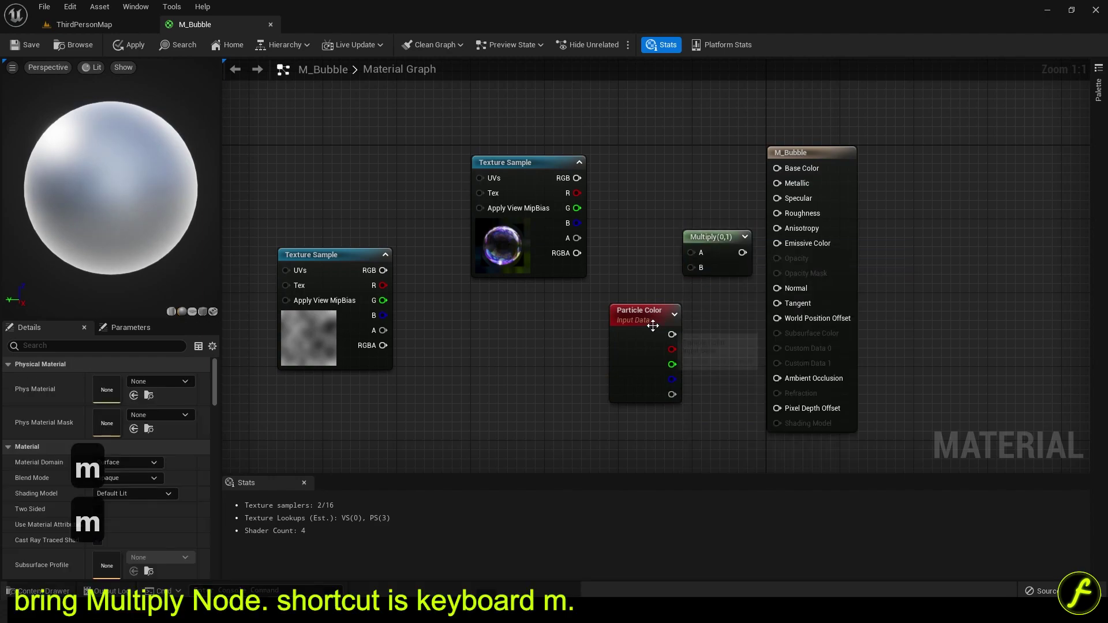
Move Particle Color further from the output and place a second Multiply node below the first, lining both up
drag(652, 324, 595, 313)
right_click(697, 361)
text(mul)
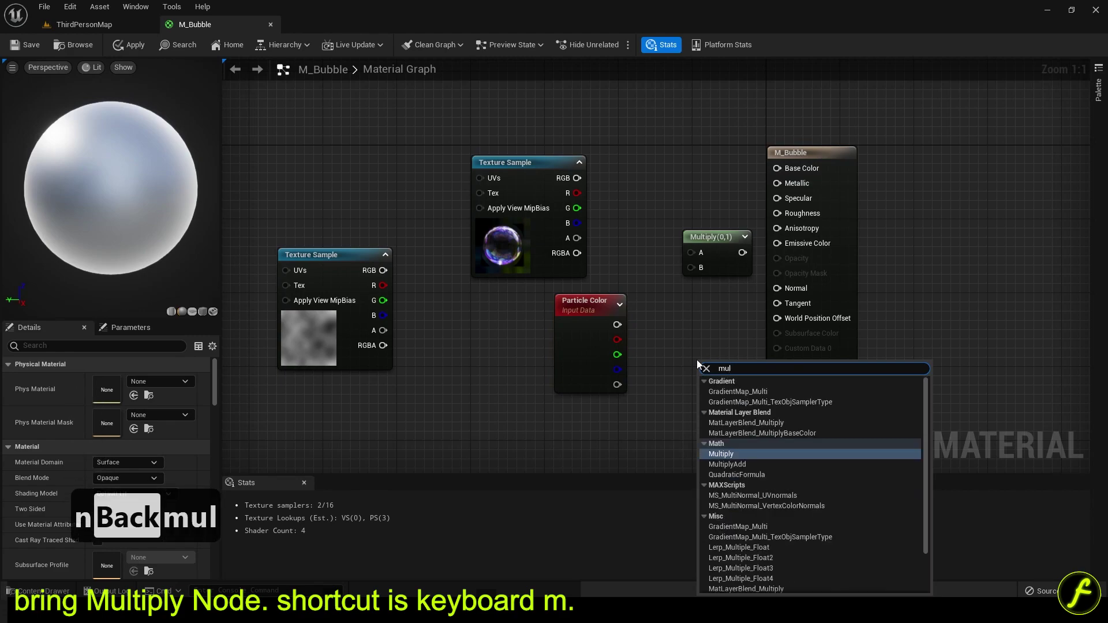
key(Return)
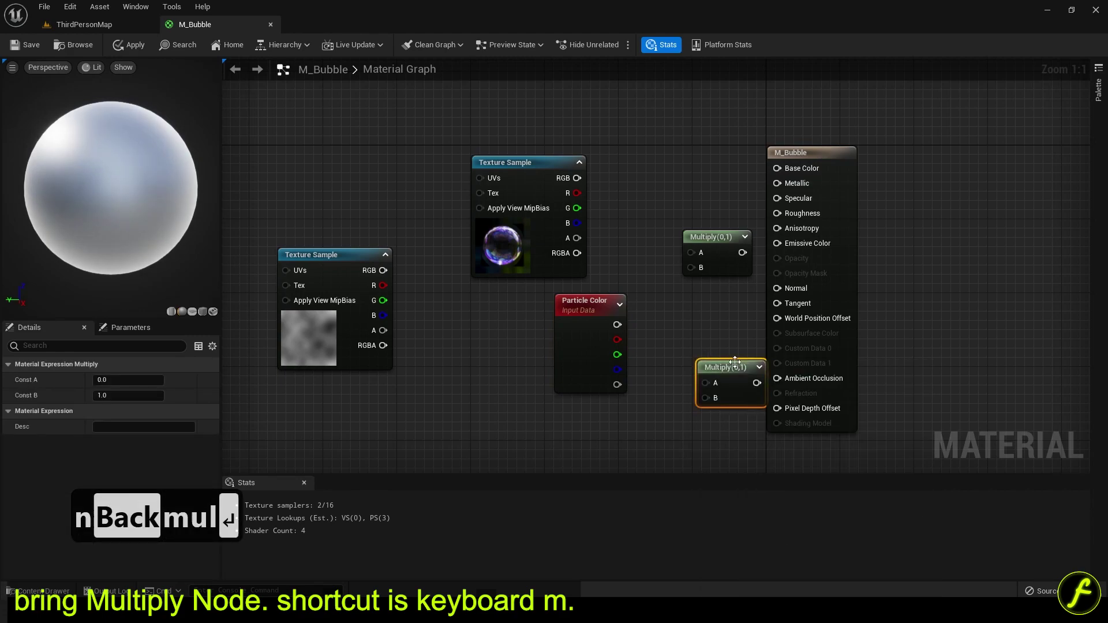
drag(715, 367, 706, 366)
drag(736, 262, 716, 272)
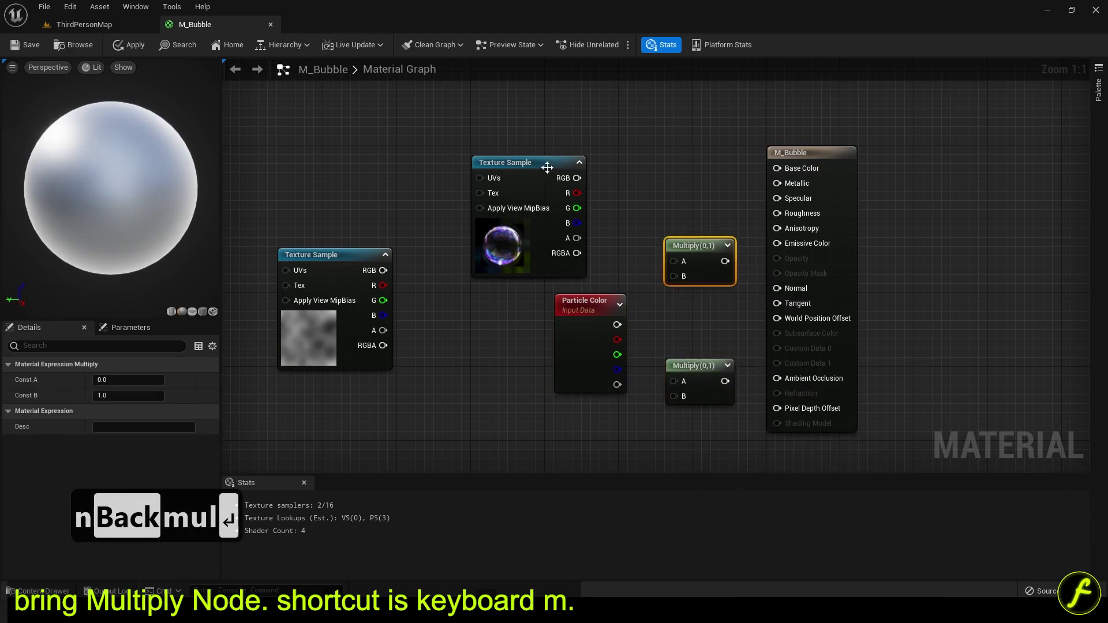
Multiply the bubble texture's RGB and alpha by Particle Color's RGB and alpha, feeding the results into Emissive Color and Opacity
drag(573, 177, 673, 261)
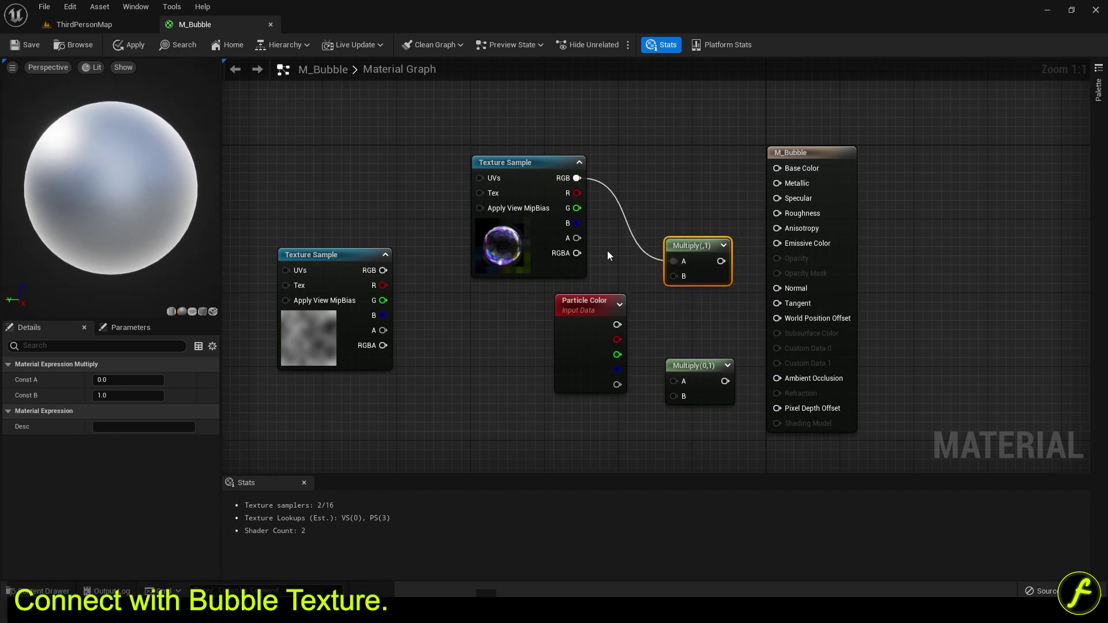
drag(669, 406, 674, 396)
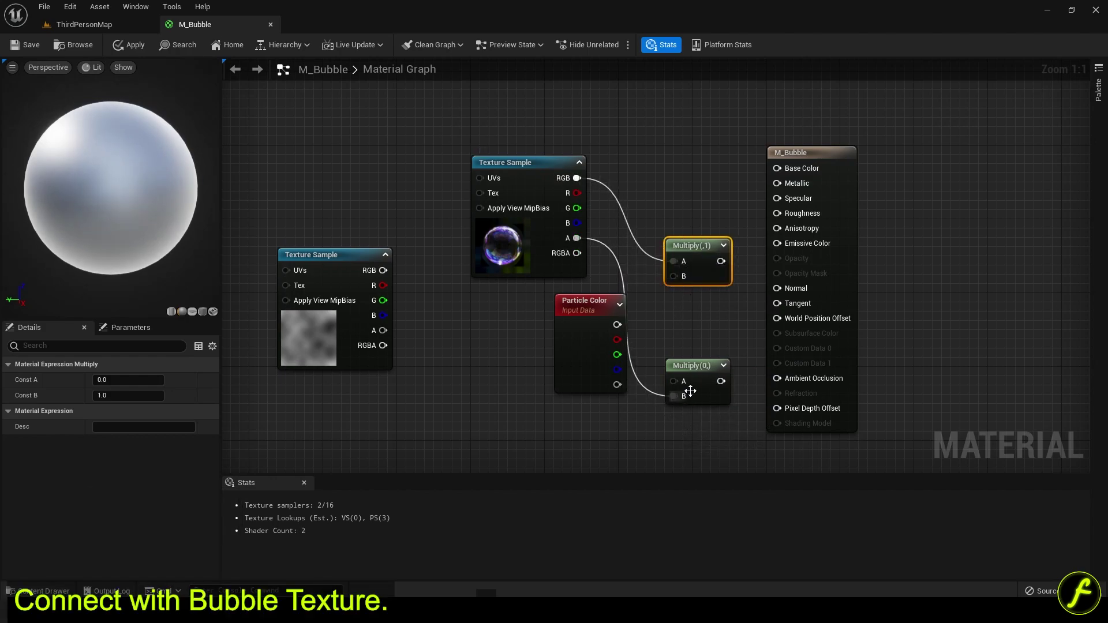
drag(616, 324, 672, 280)
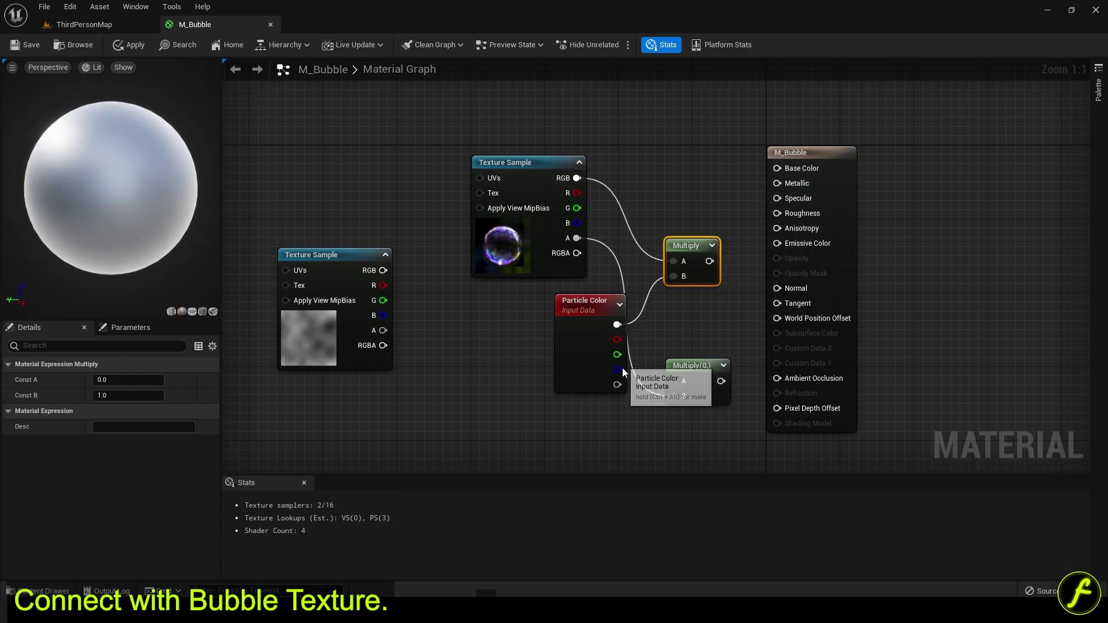
drag(618, 385, 660, 383)
drag(738, 262, 777, 243)
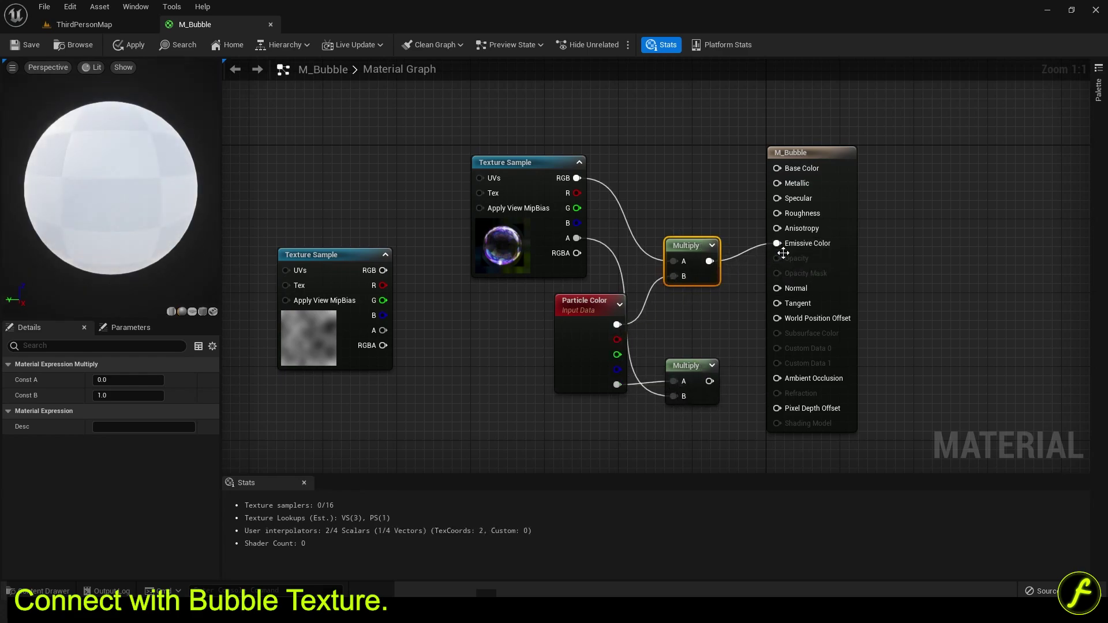
drag(710, 381, 777, 258)
Set the material's Blend Mode to Translucent and its Shading Model to Unlit
click(477, 353)
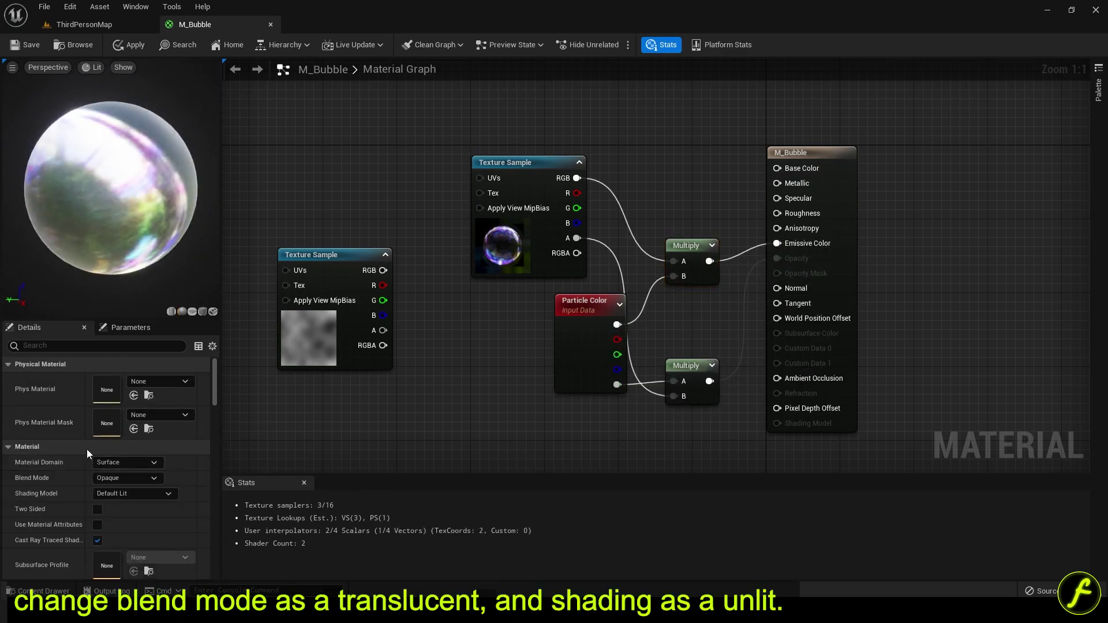
click(118, 478)
click(113, 510)
click(121, 494)
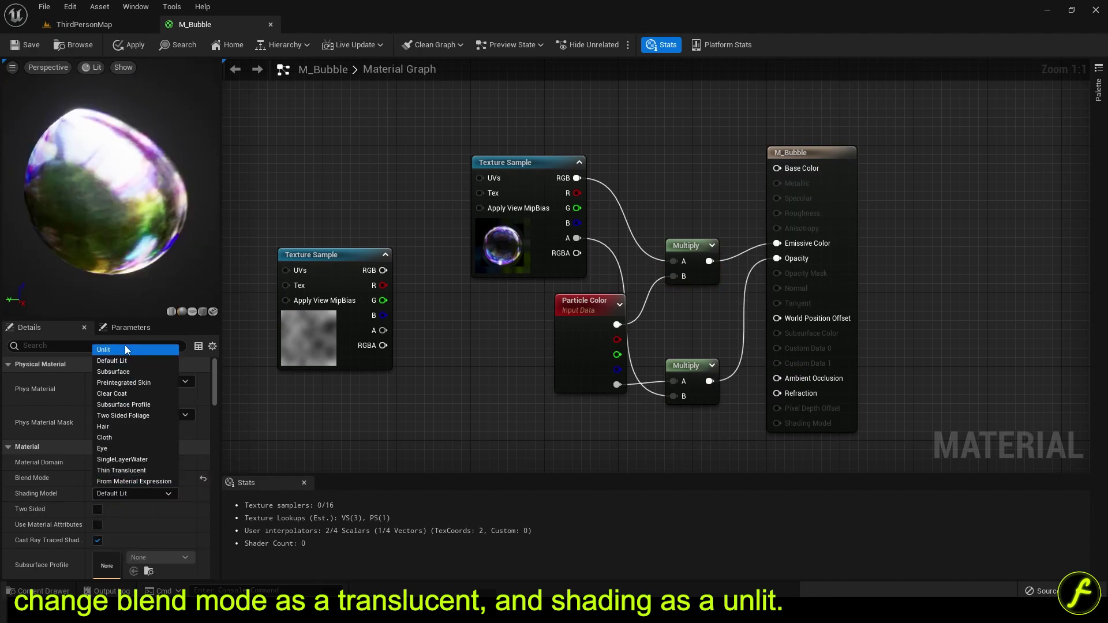
click(126, 492)
click(134, 350)
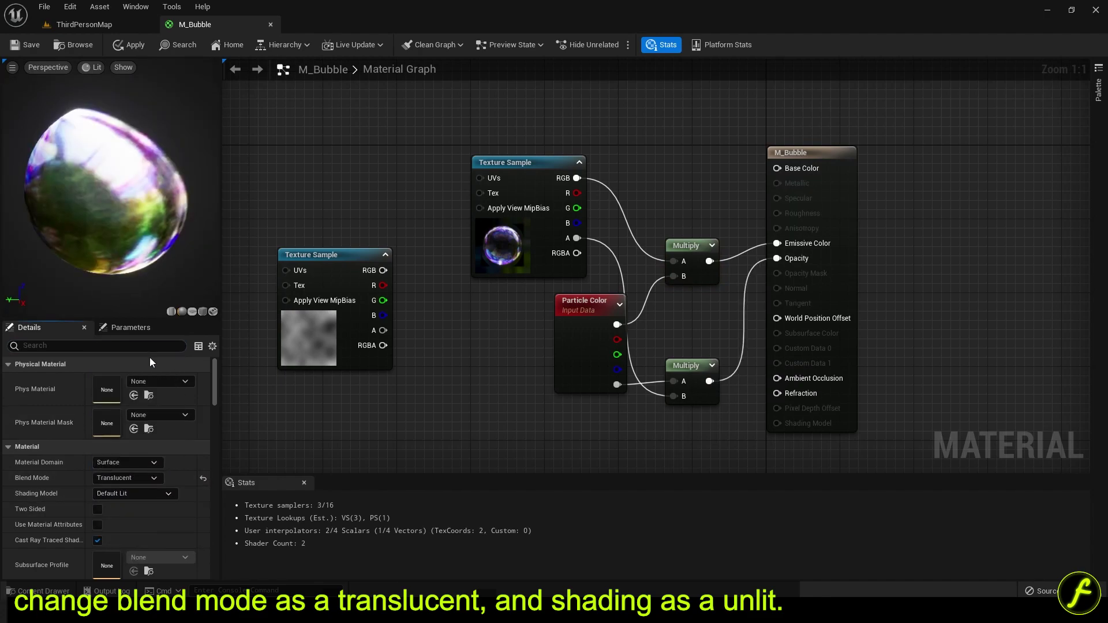
Move the Particle Color node a little further away from the two Multiply nodes
right_drag(530, 345, 584, 337)
drag(616, 346, 589, 346)
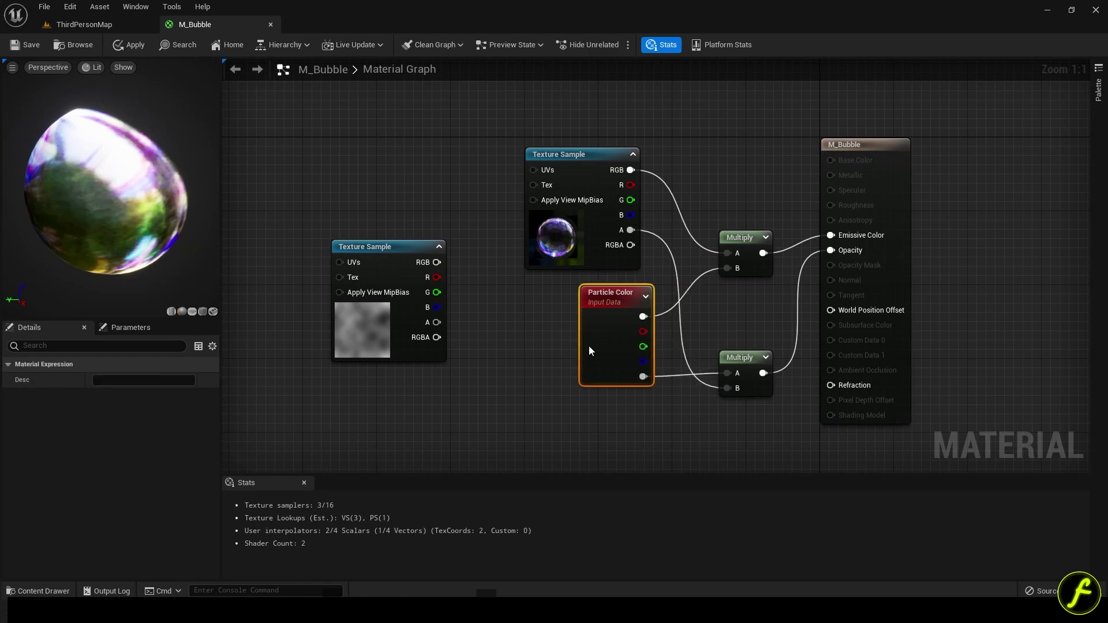
click(562, 347)
mouse_move(548, 344)
right_down()
mouse_move(572, 337)
mouse_move(559, 343)
right_up()
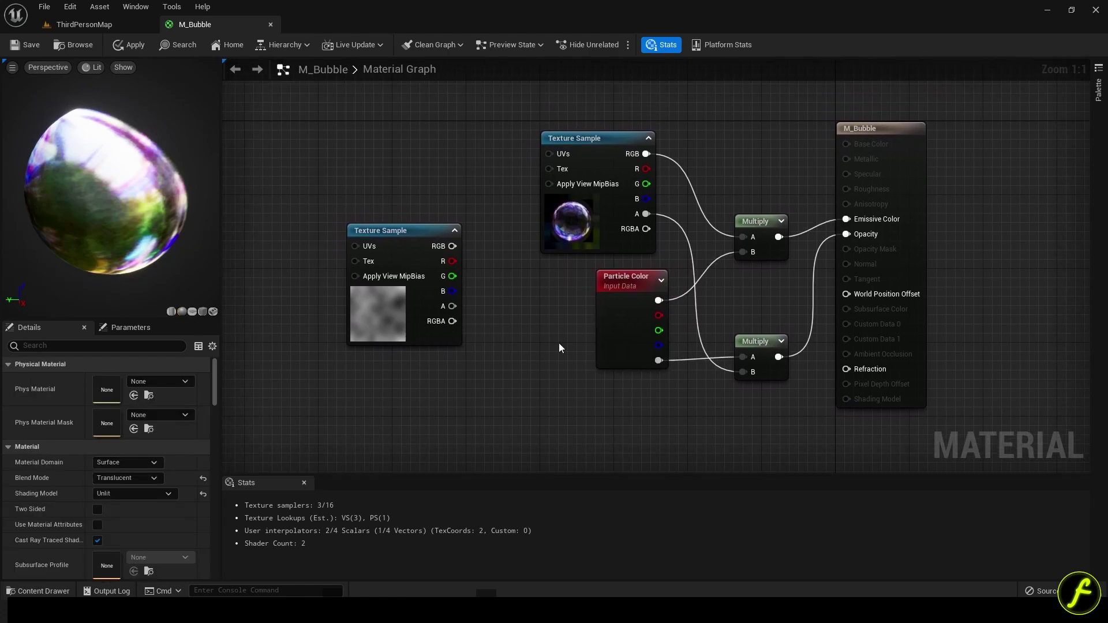
Add a TextureCoordinate node above the cloud Texture Sample
right_click(406, 158)
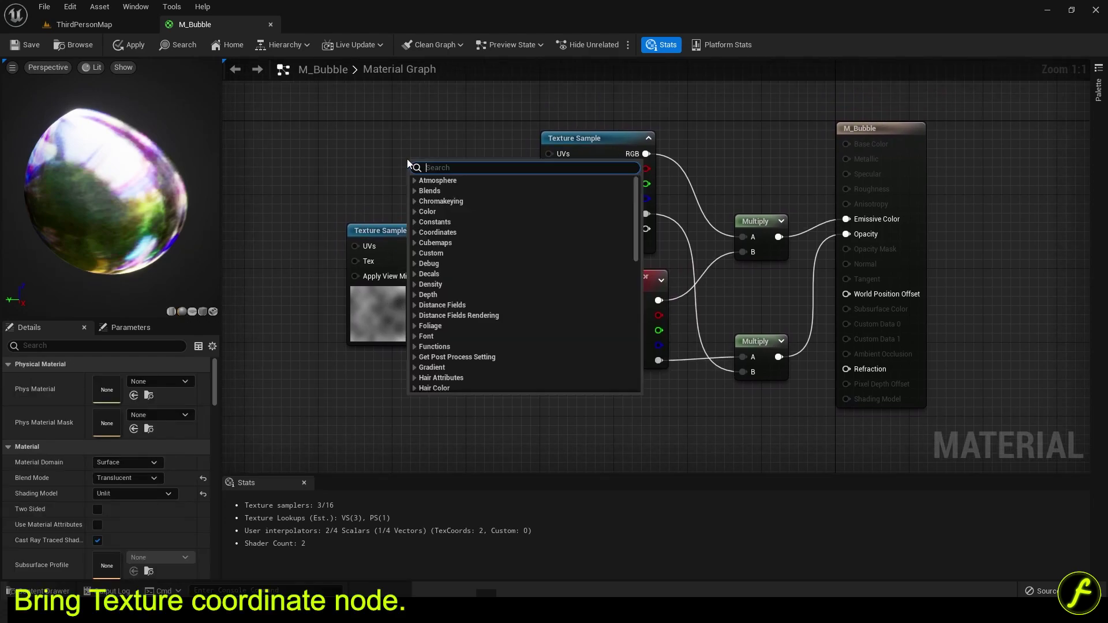
text(v)
key(BackSpace)
text(coor)
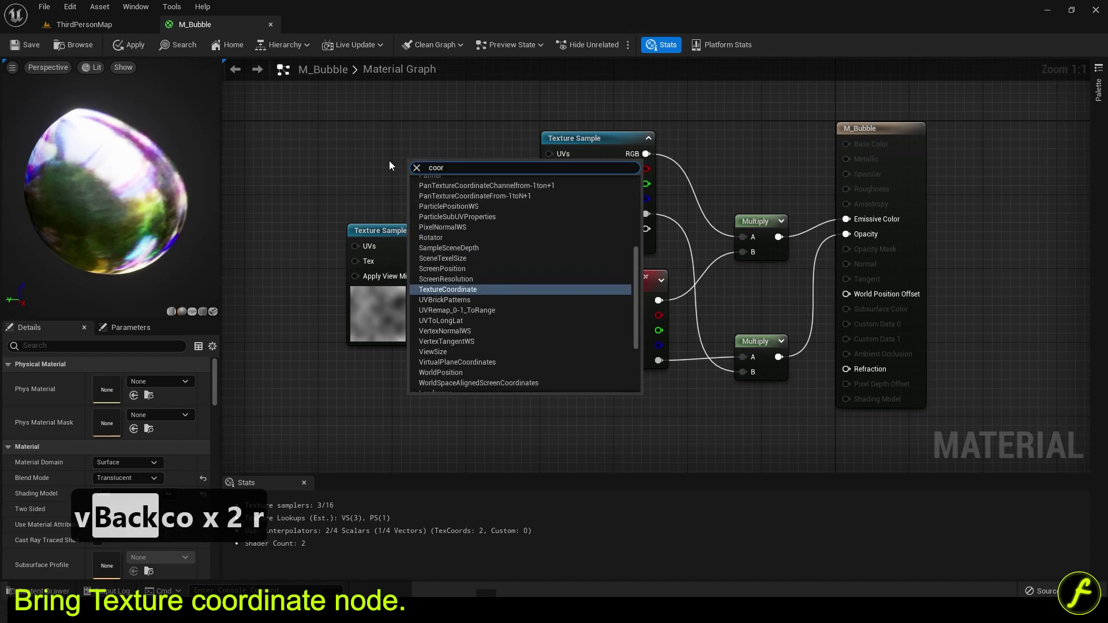
key(Return)
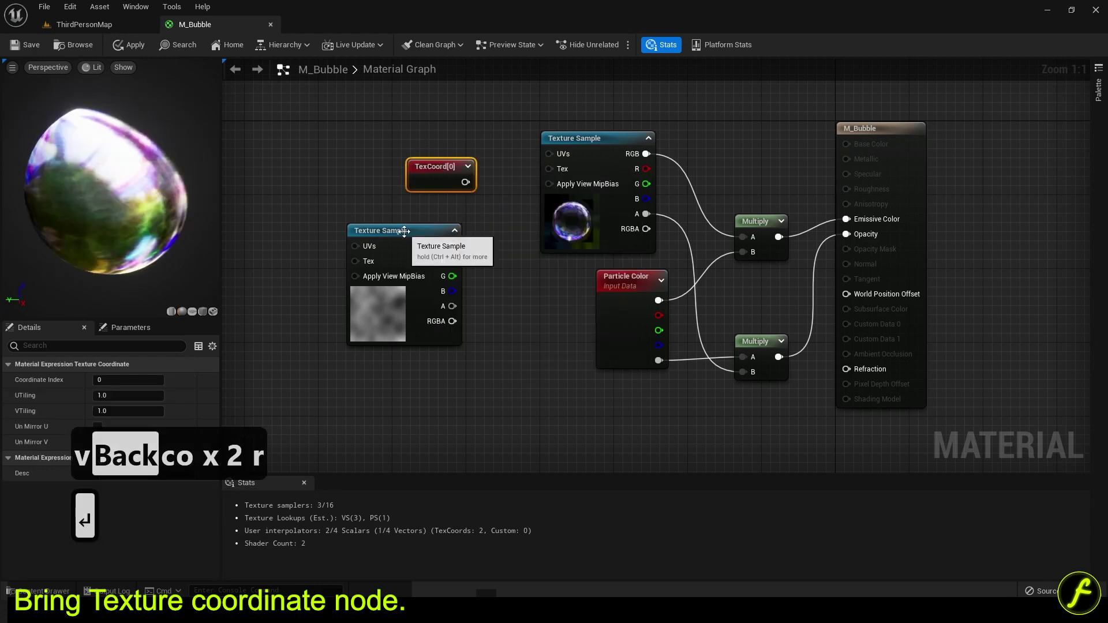
Place an Add node and a Multiply node between the cloud and bubble Texture Samples
right_click(477, 214)
text(add)
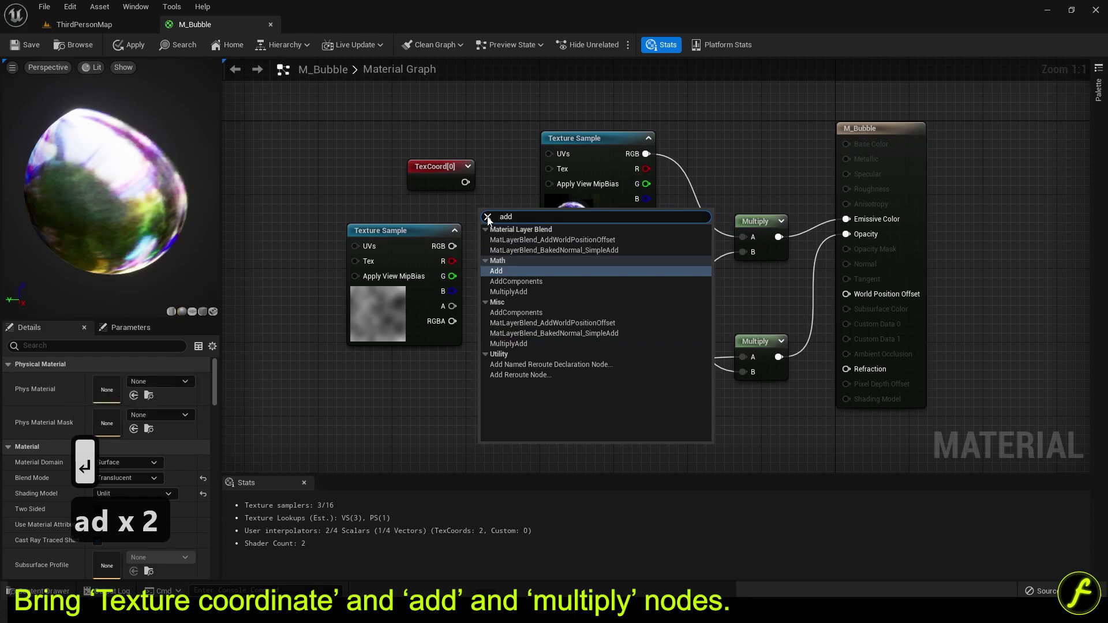
key(Return)
drag(498, 222, 490, 205)
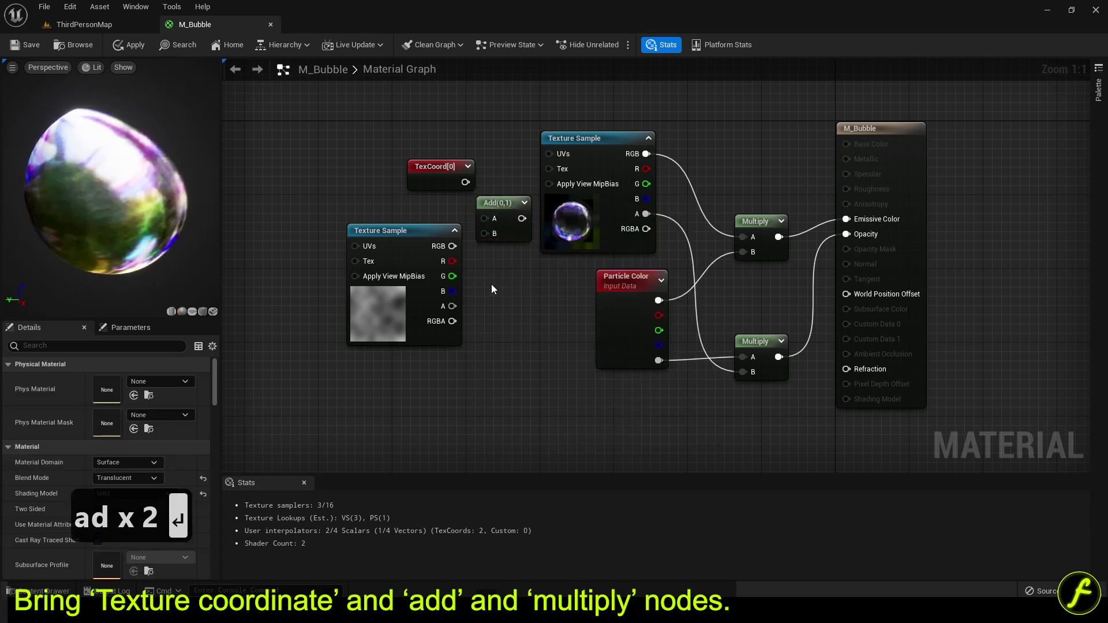
key(m)
click(483, 271)
Add the multiplied red channel of the cloud texture to TexCoord, feed it into the bubble texture's UVs, and tidy the nodes
drag(452, 261, 465, 182)
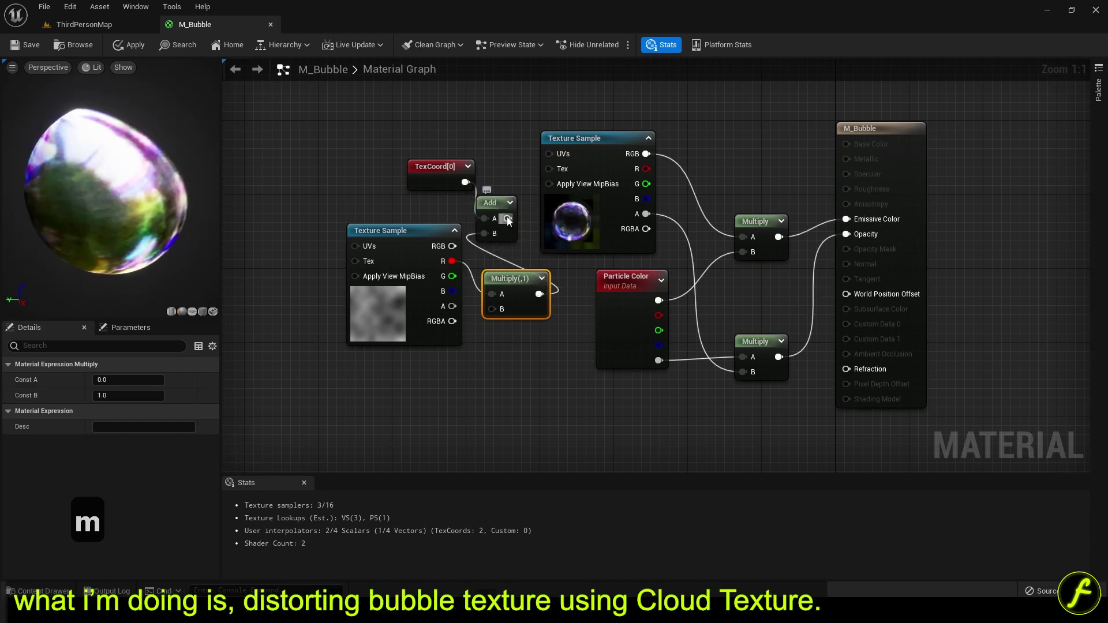
drag(517, 218, 548, 152)
drag(499, 198, 506, 162)
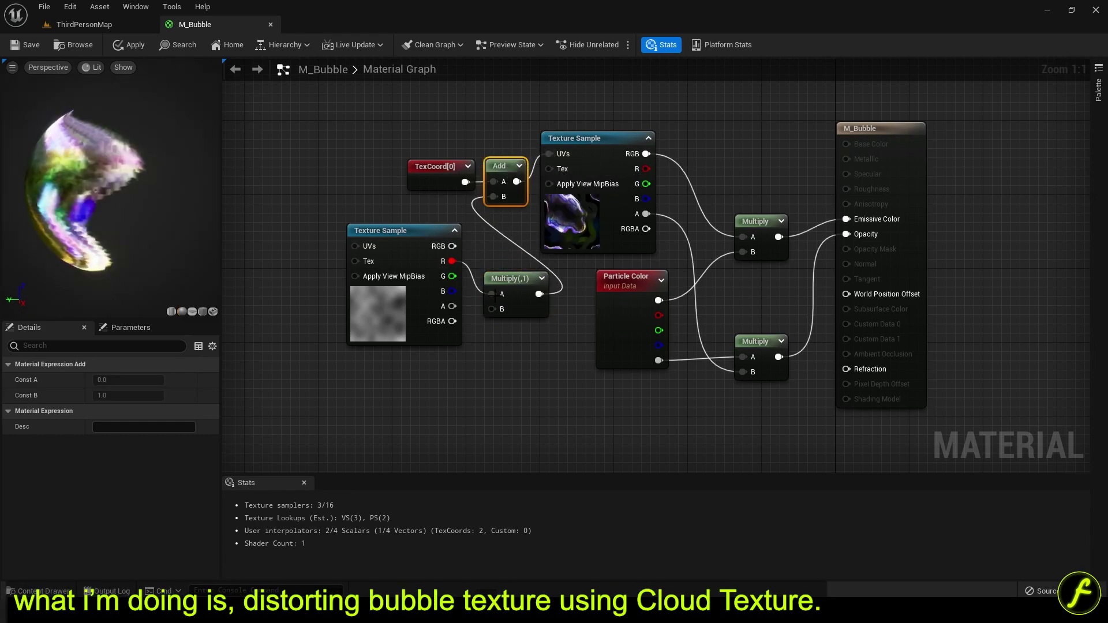
drag(413, 244, 394, 262)
drag(485, 275, 481, 236)
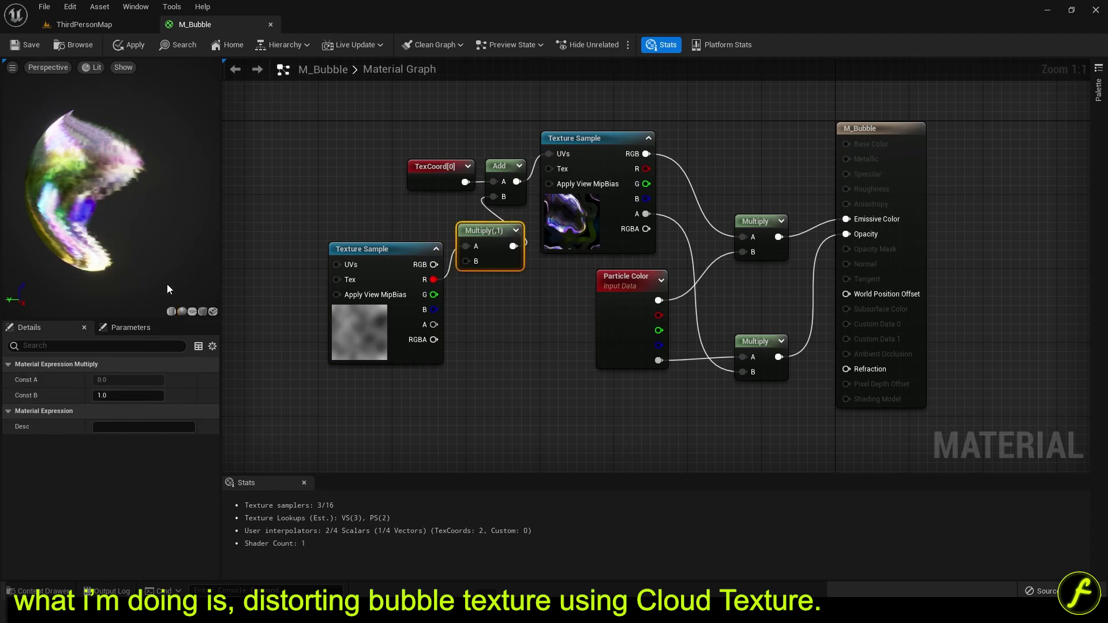
Set Const B of the distortion Multiply node to 0.2
drag(141, 396, 146, 396)
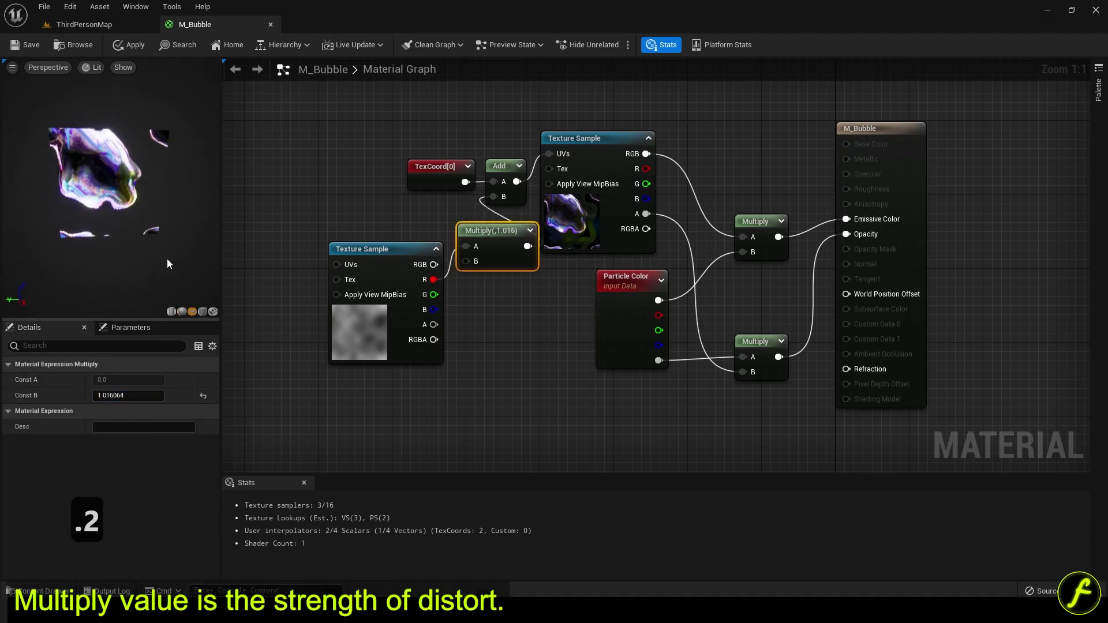
click(410, 329)
click(493, 262)
click(129, 395)
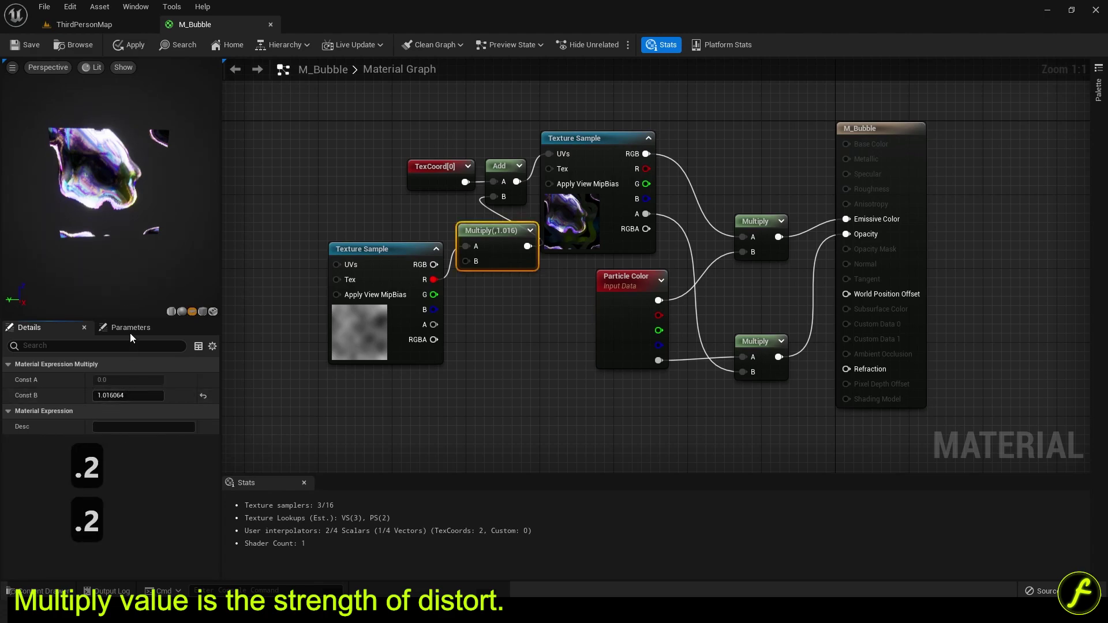
text(.2)
key(Return)
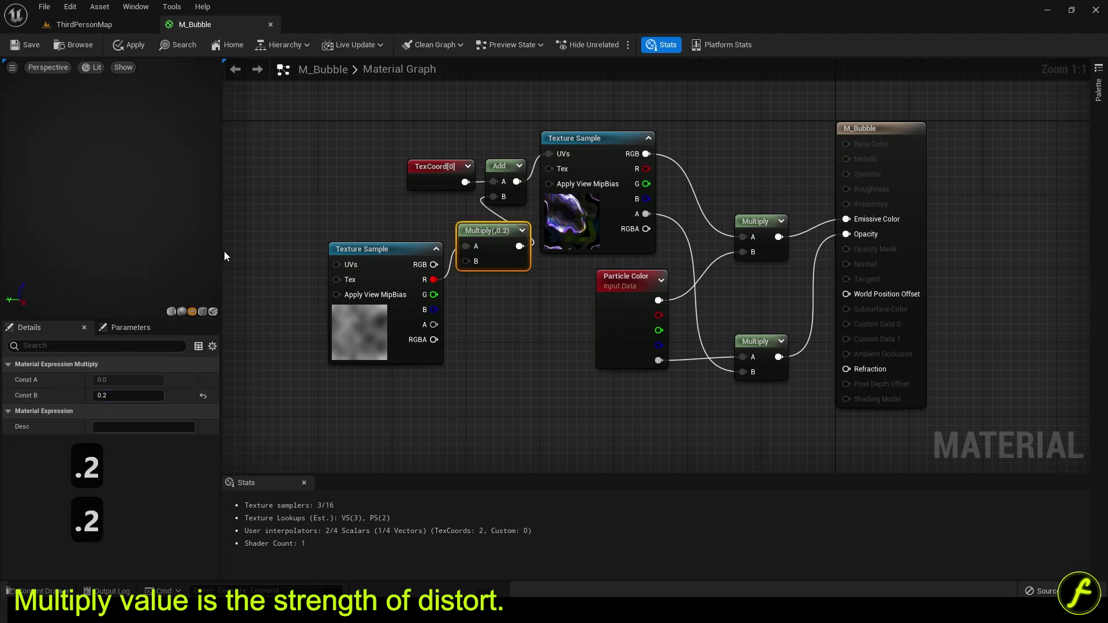
Add a Panner node before the cloud Texture Sample and connect it to that texture's UVs
click(233, 259)
right_drag(306, 281, 357, 277)
right_click(294, 263)
text(pann)
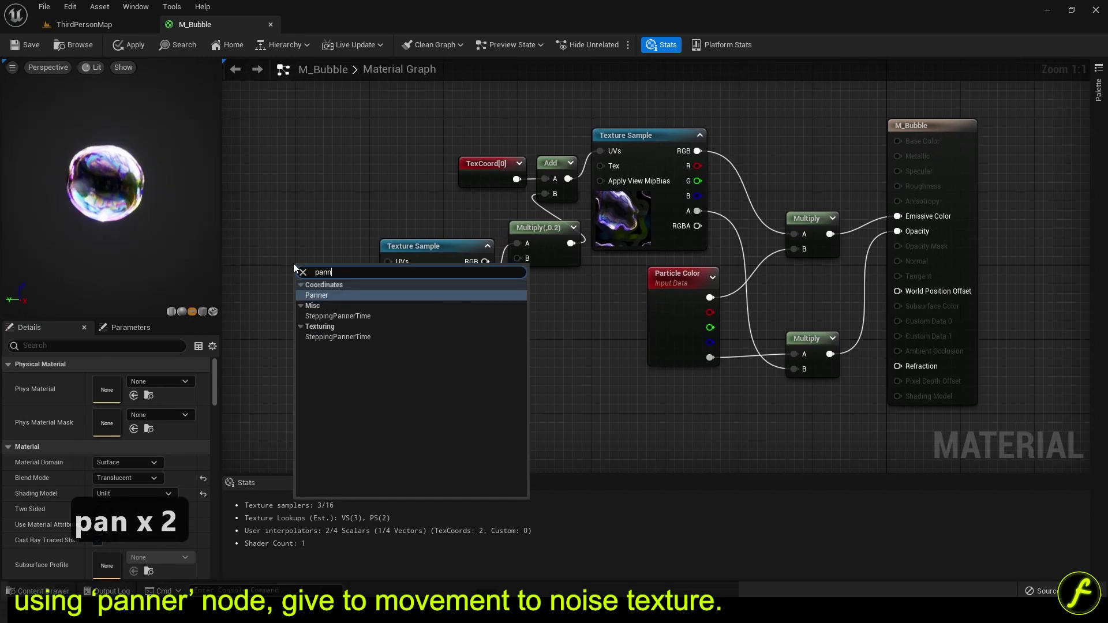
click(361, 295)
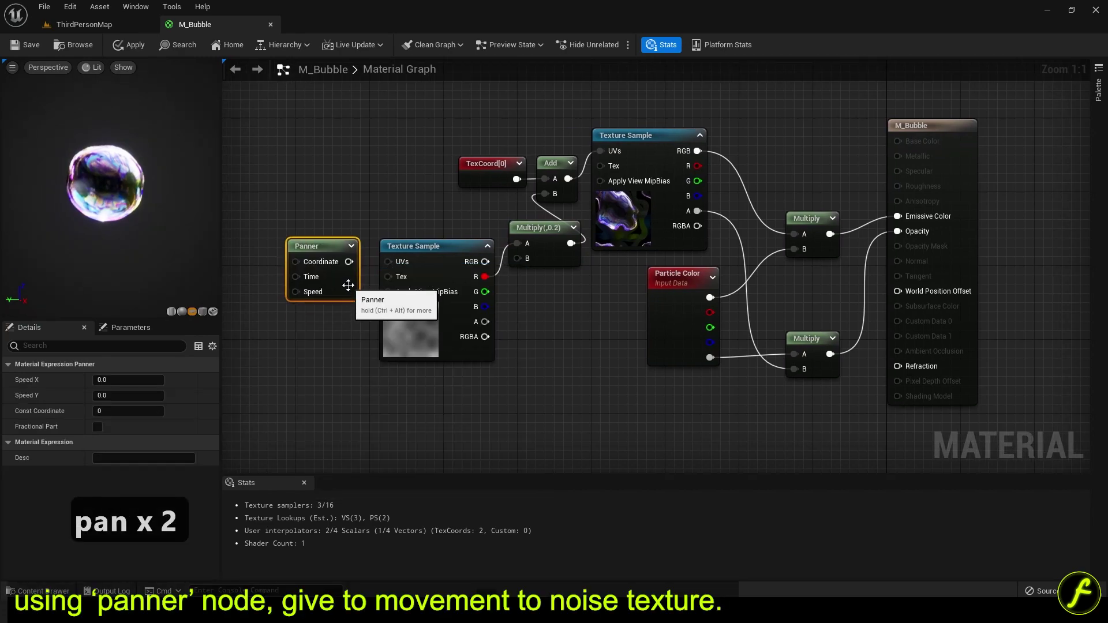
drag(349, 262, 388, 261)
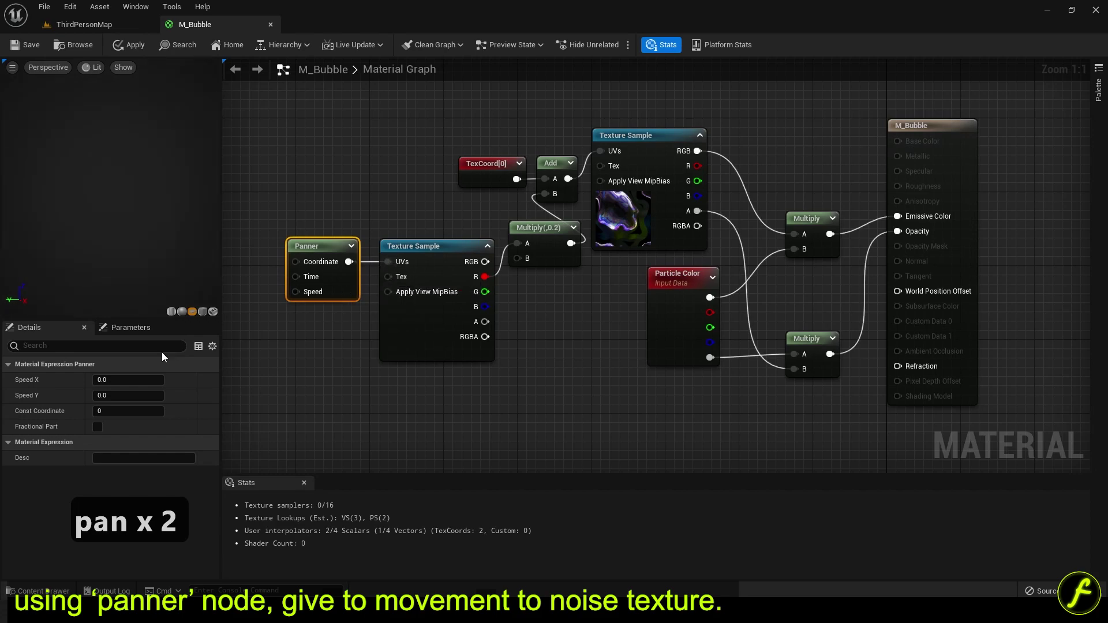
Set both Speed X and Speed Y of the Panner node to 0.2
text(.2)
click(123, 380)
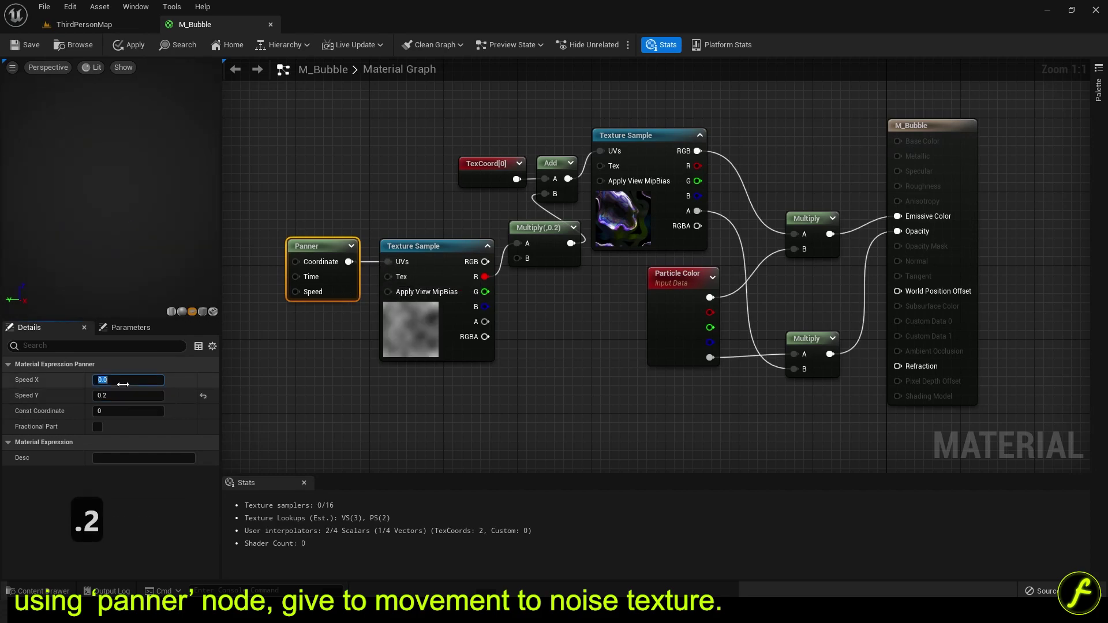
text(.2)
click(304, 323)
Add a TexCoord node before the Panner and connect it to the Panner's Coordinate input
right_drag(305, 323, 392, 340)
key(u)
click(281, 260)
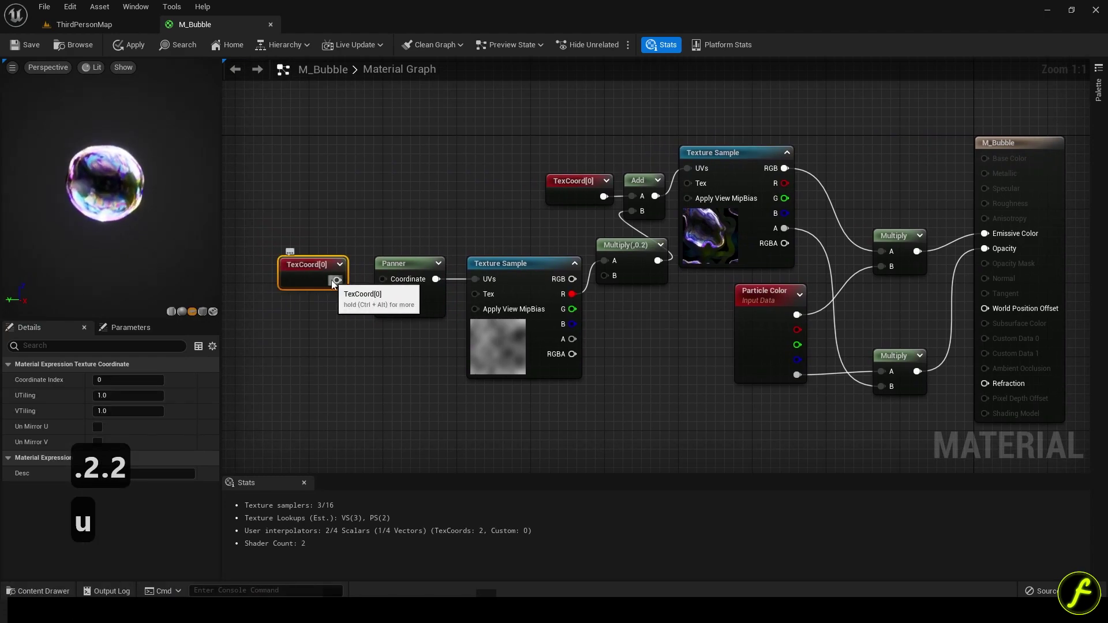
drag(337, 280, 380, 280)
drag(379, 279, 380, 279)
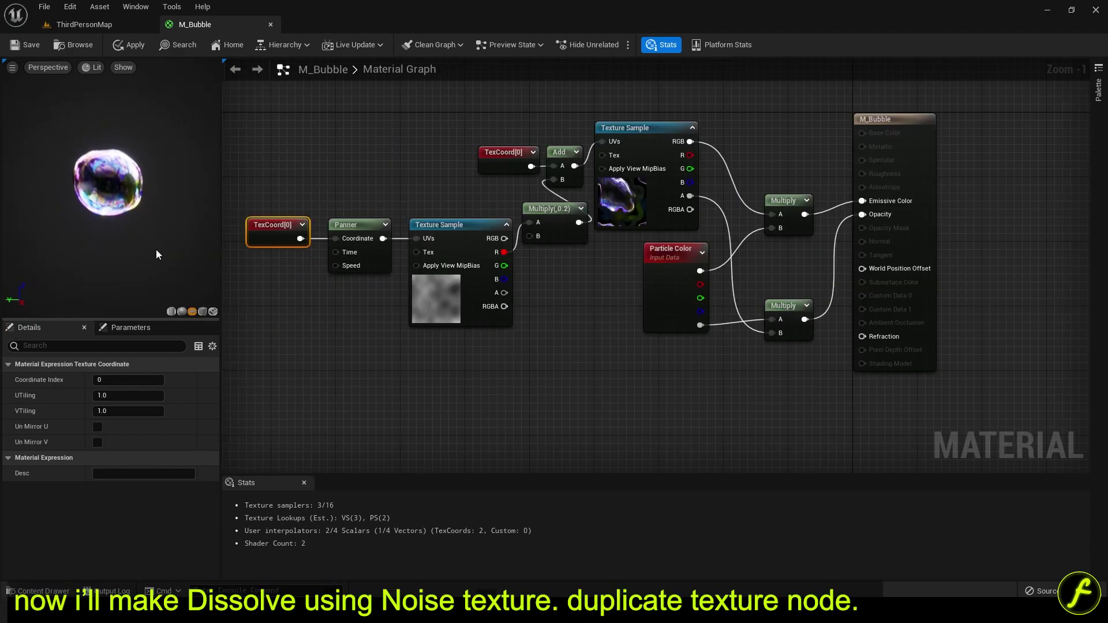
Duplicate the cloud Texture Sample and place the copy in the free space below the existing nodes
click(542, 369)
mouse_move(563, 367)
right_down()
mouse_move(534, 371)
mouse_move(580, 360)
right_up()
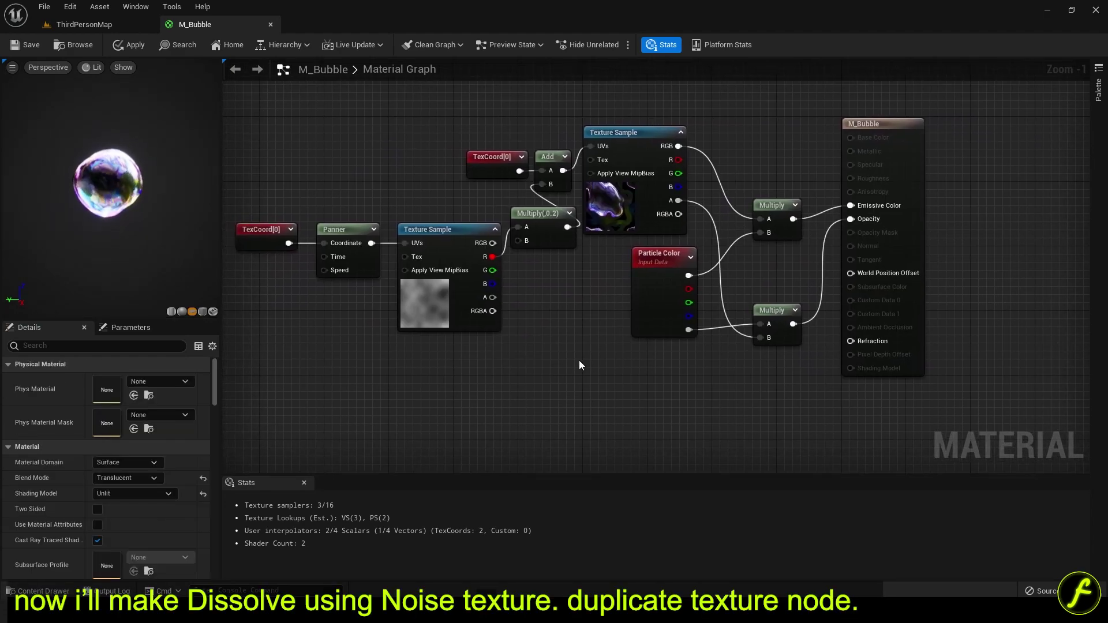
click(426, 308)
key(ctrl+c)
key(ctrl+v)
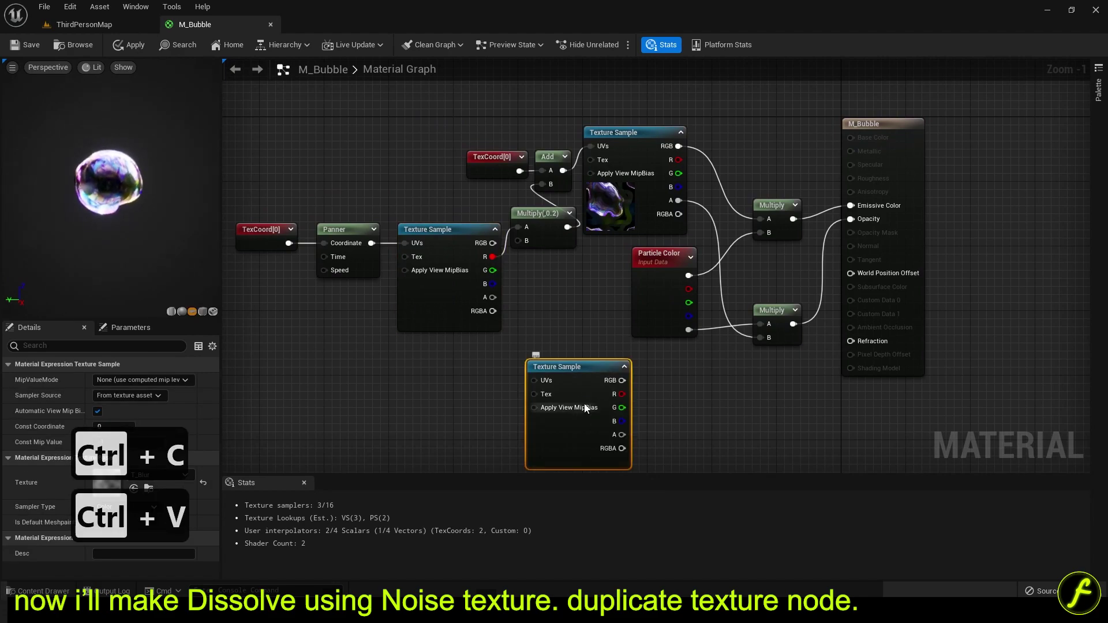
drag(581, 390, 539, 408)
right_drag(686, 386, 705, 356)
click(672, 359)
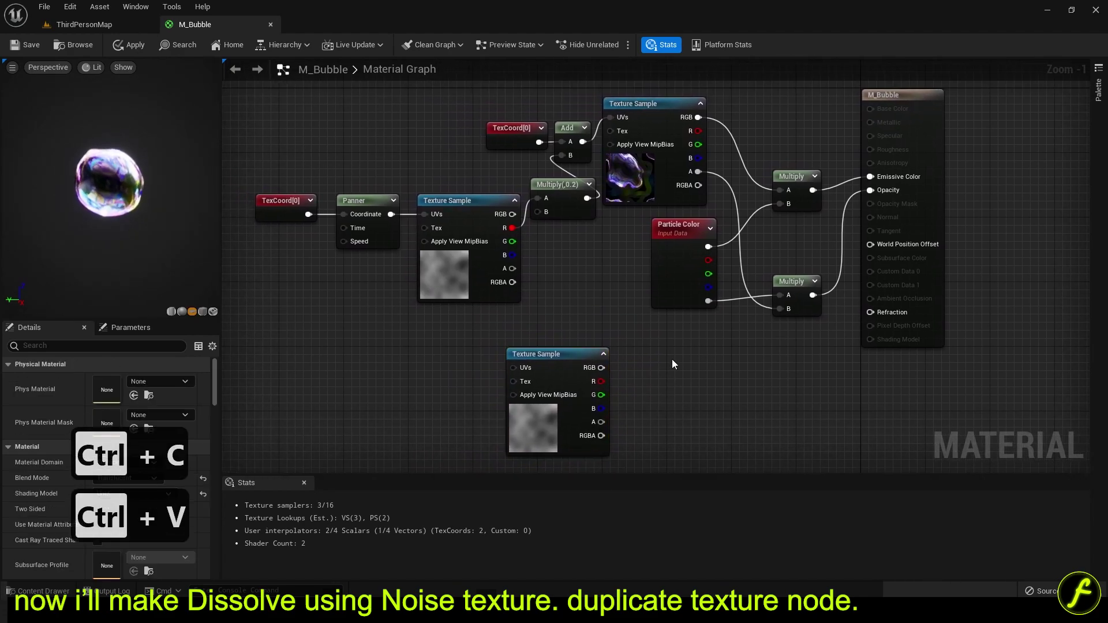
Place an Add node beside the duplicated cloud texture and feed the texture's red channel into input A
key(a)
click(663, 350)
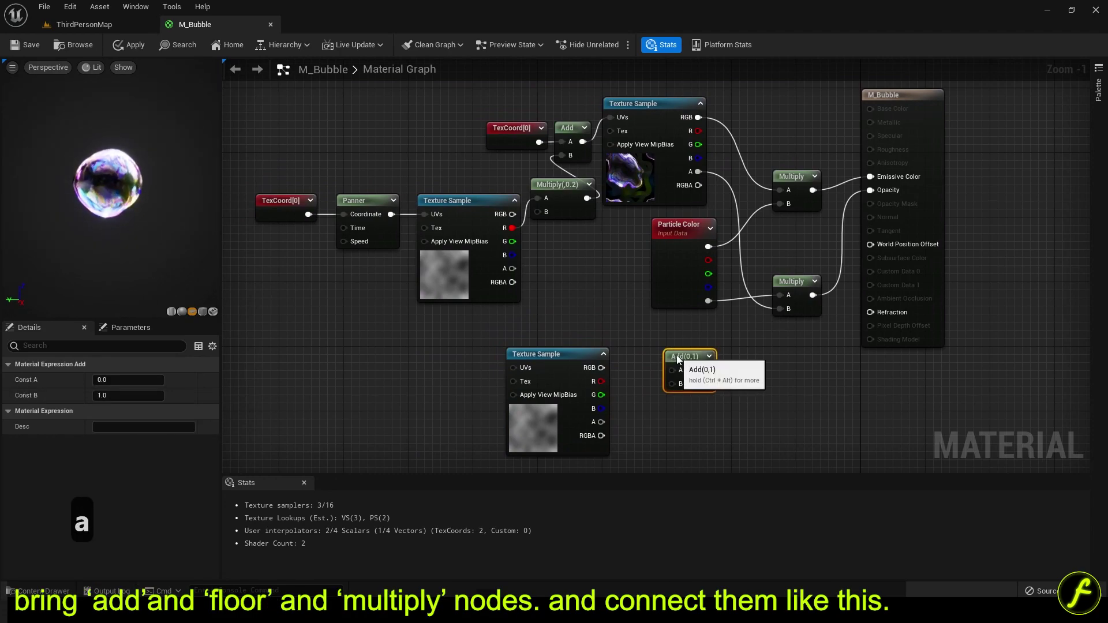
drag(601, 380, 676, 370)
click(747, 359)
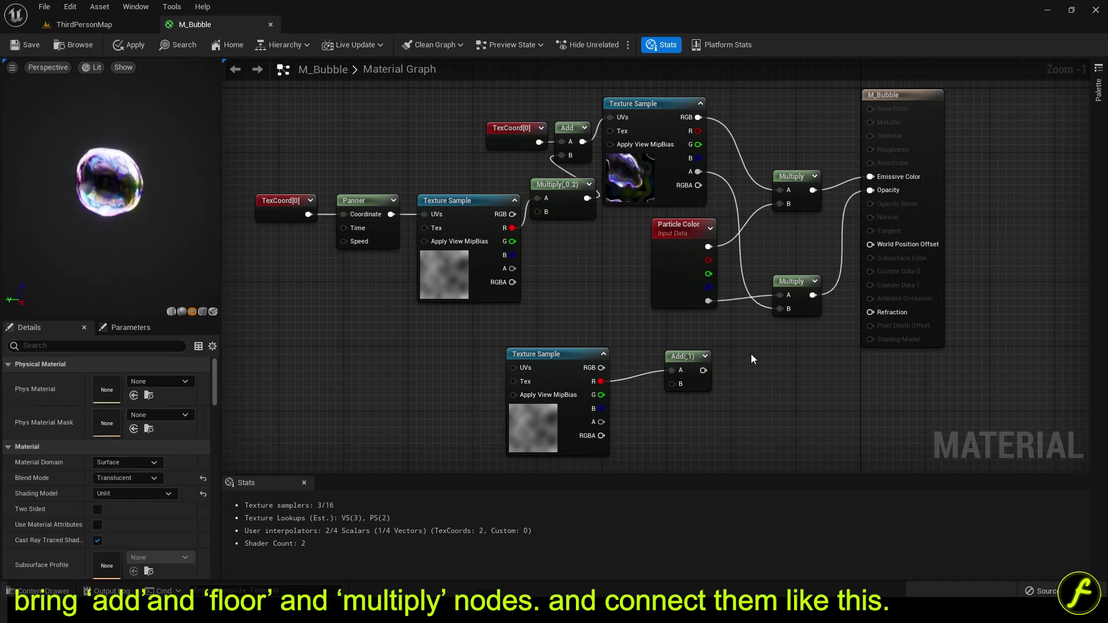
Add a Multiply node combining the existing opacity Multiply with the new Add output, connect it to Opacity, and space out the nodes
key(m)
click(786, 335)
drag(817, 297, 863, 277)
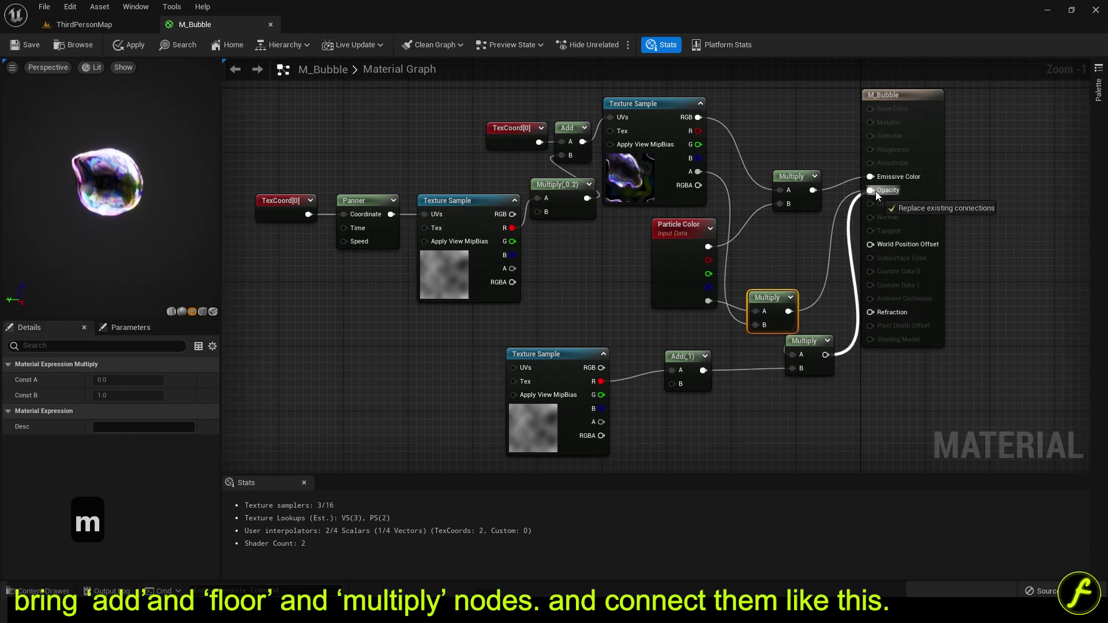
drag(875, 191, 875, 192)
drag(900, 94, 924, 95)
drag(801, 336, 829, 333)
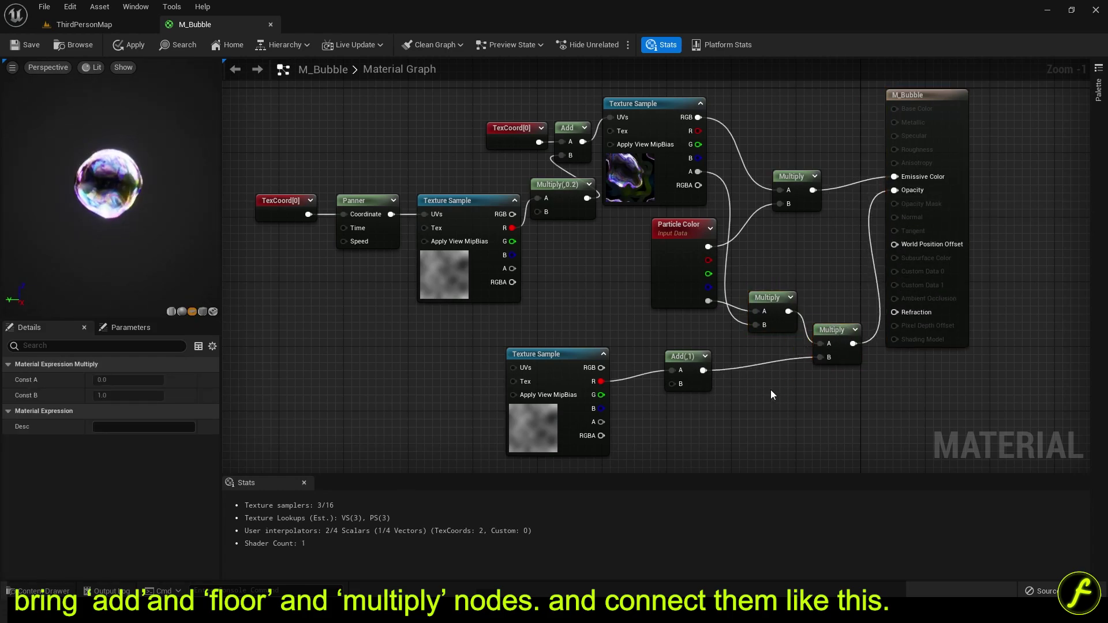
Insert a Floor node between the dissolve Add node and input B of the final opacity Multiply node
click(539, 407)
drag(538, 408, 539, 416)
right_click(714, 406)
text(f)
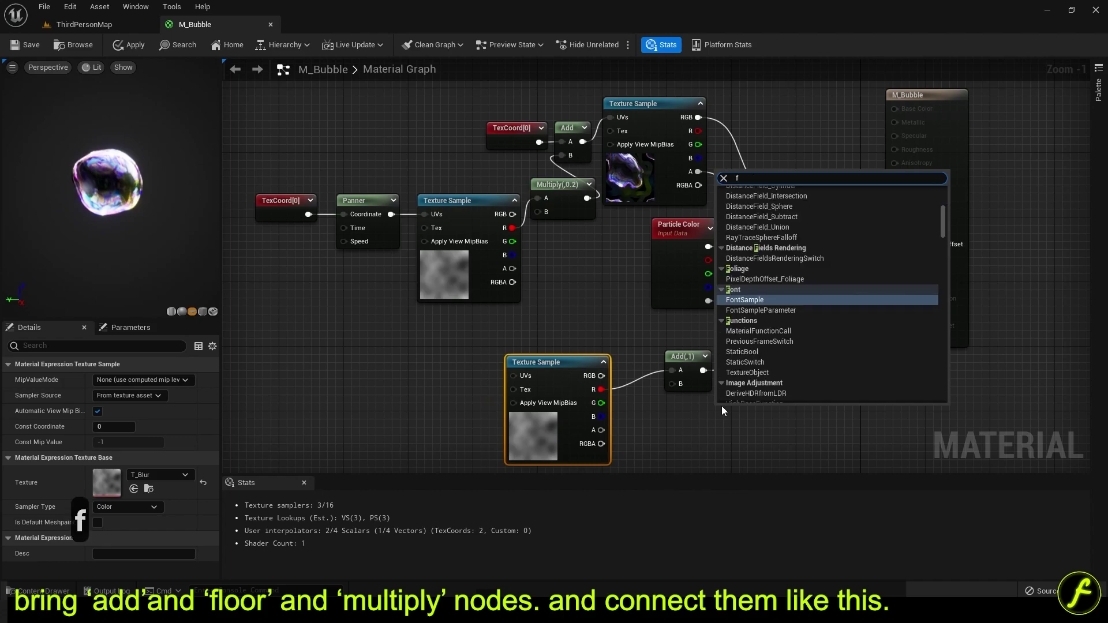
text(loo)
click(750, 223)
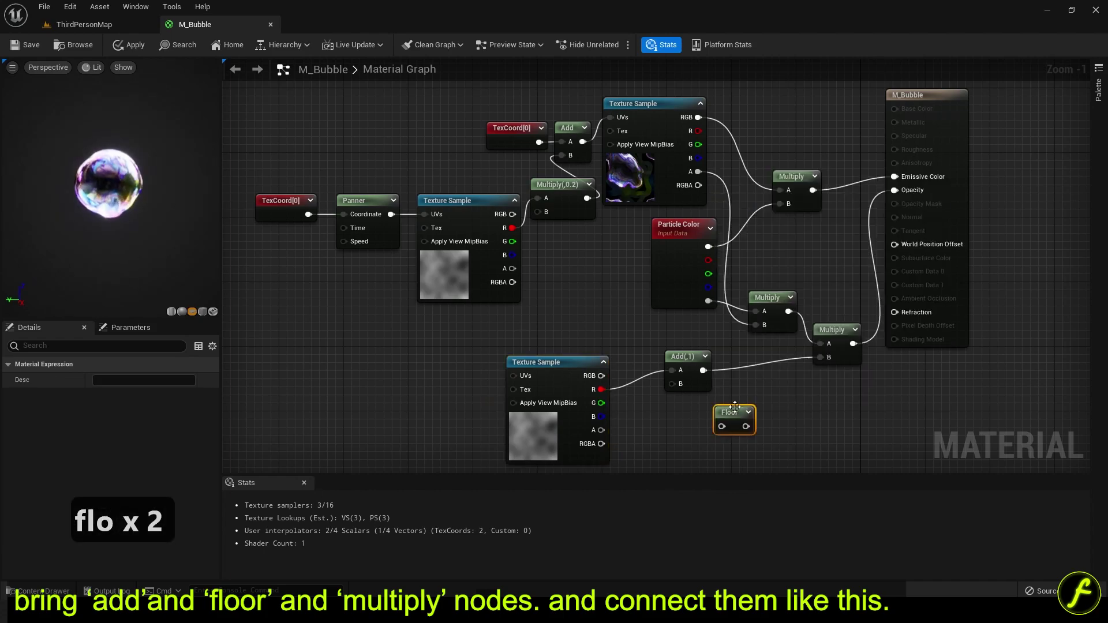
drag(734, 407, 722, 379)
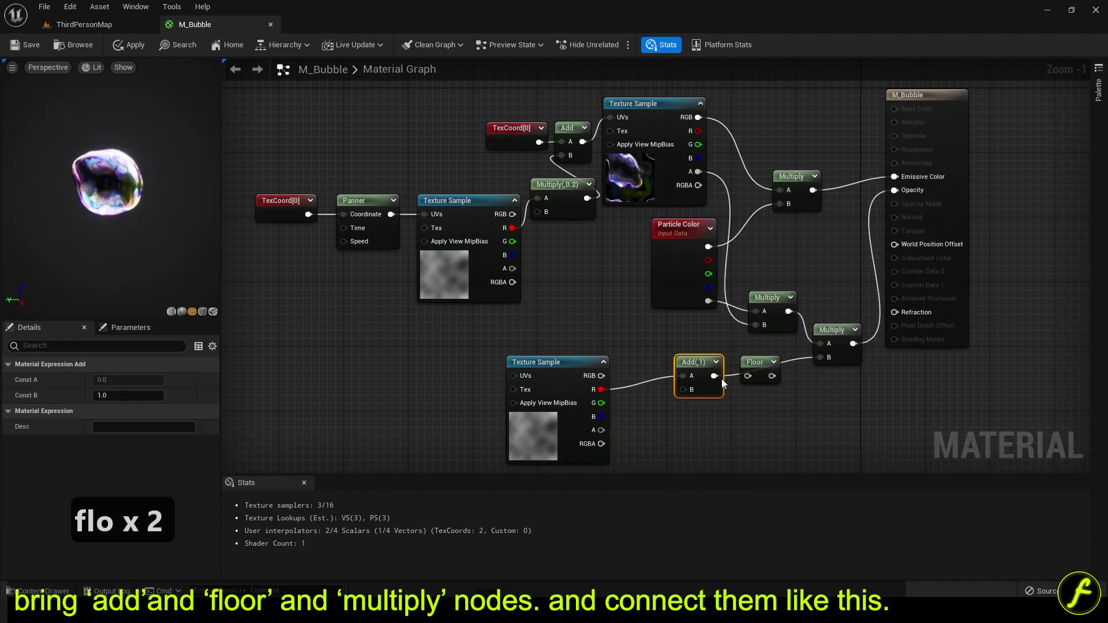
click(797, 392)
right_drag(797, 392, 835, 389)
Try Const B values from 0 up to 1.386 on the dissolve Add node, and reset it to 1
click(728, 374)
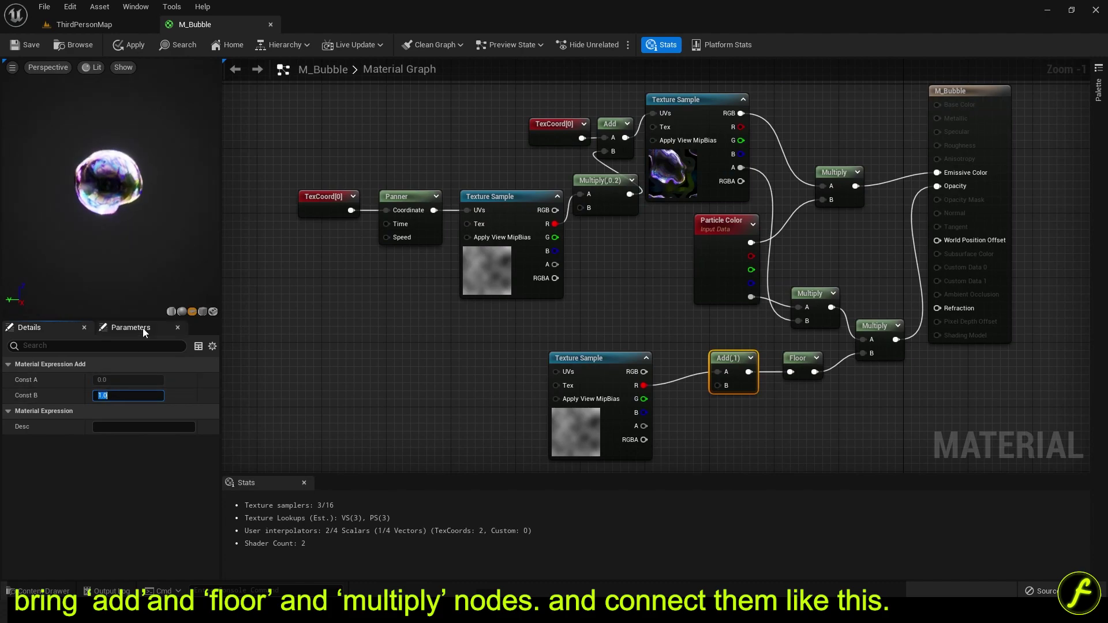
text(0)
key(Return)
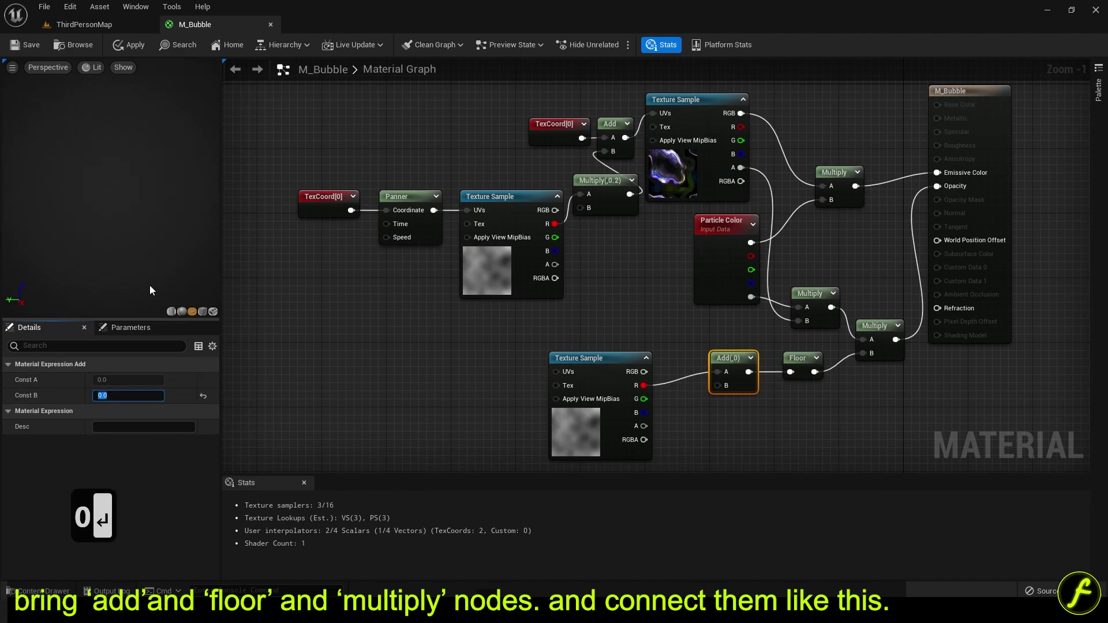
click(150, 286)
drag(136, 395, 148, 395)
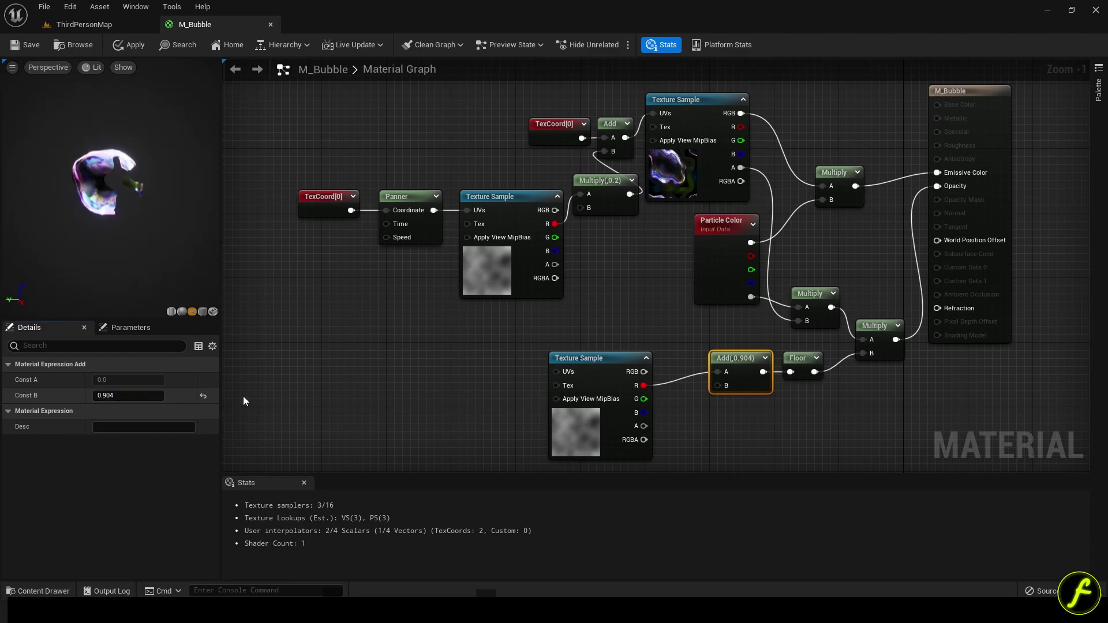
drag(127, 393, 132, 395)
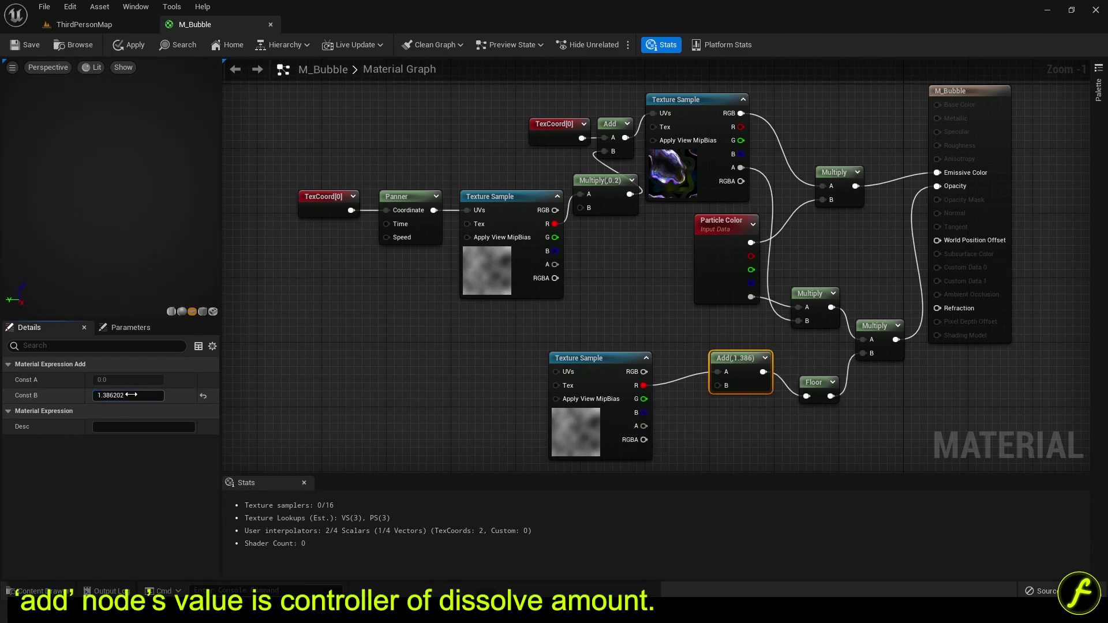
click(133, 396)
text(1)
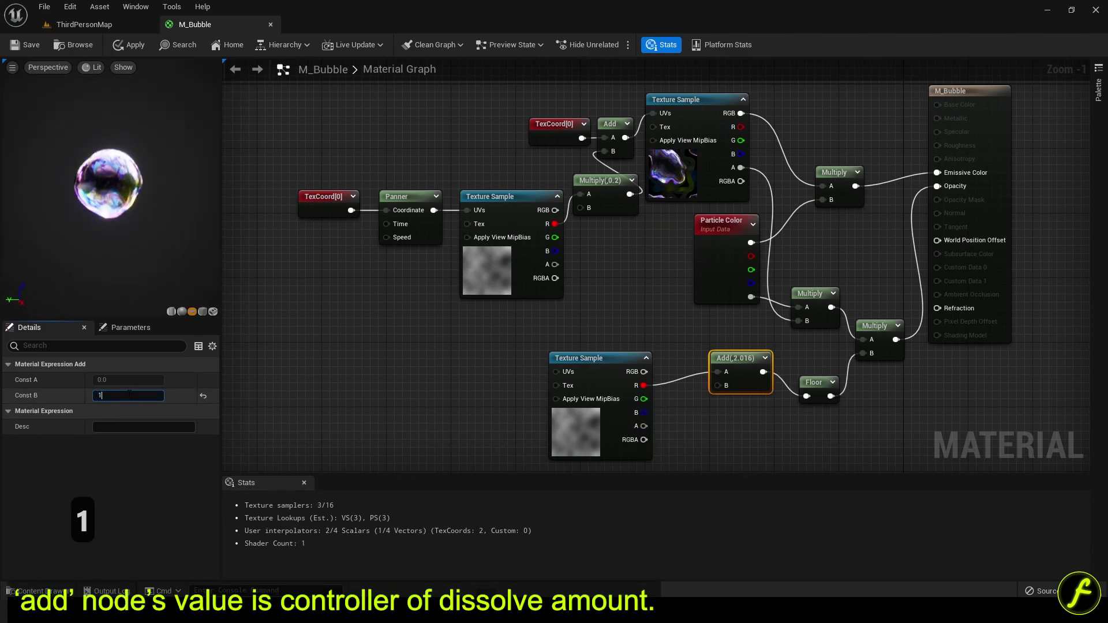
key(Return)
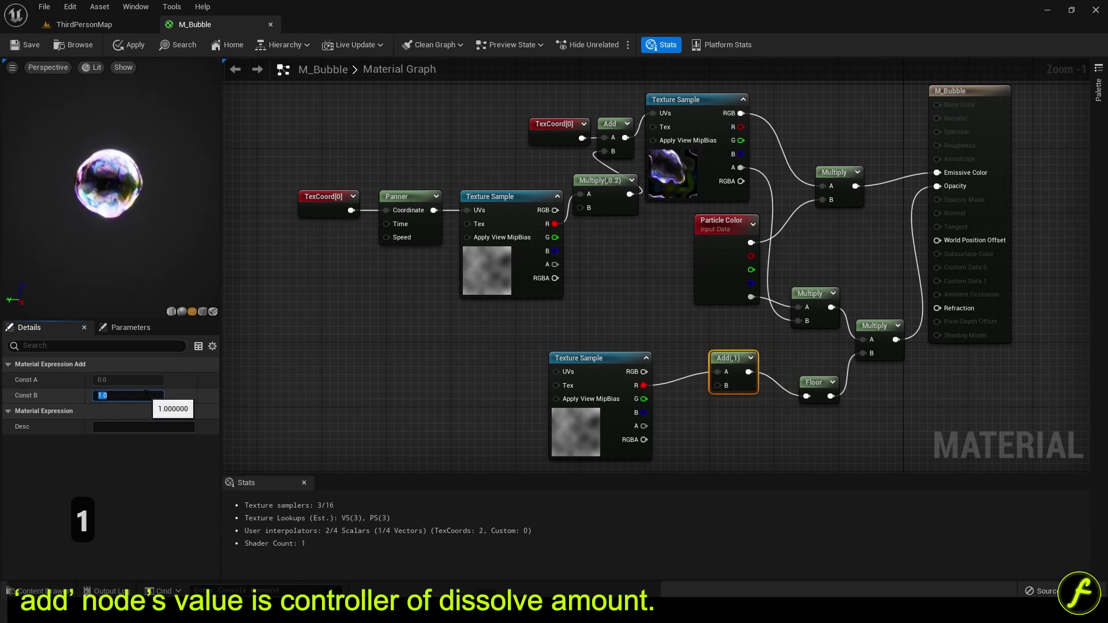
Test the dissolve amount with Const B at 0 and 0.8, and adjust it to 0.904
key(Return)
text(.8)
click(182, 244)
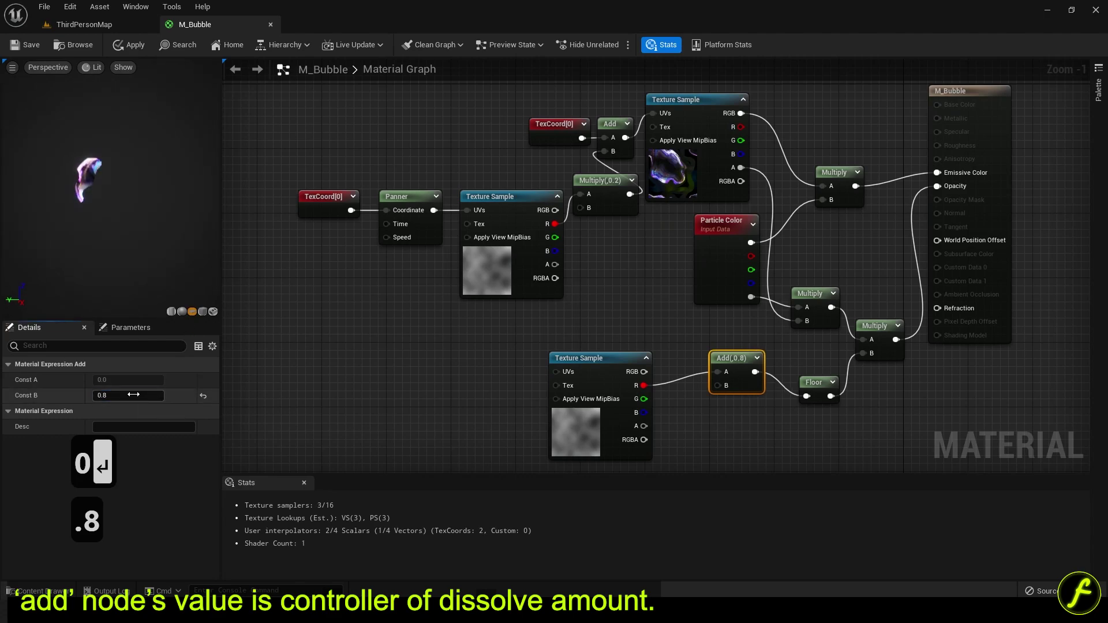
drag(133, 395, 132, 394)
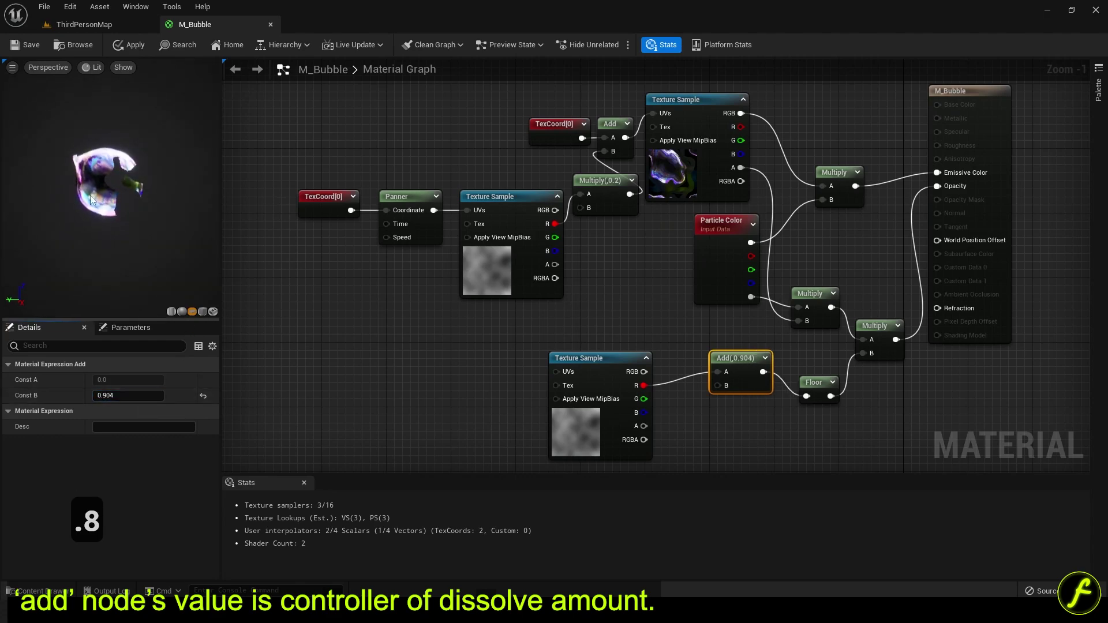
scroll(109, 164, up, 5)
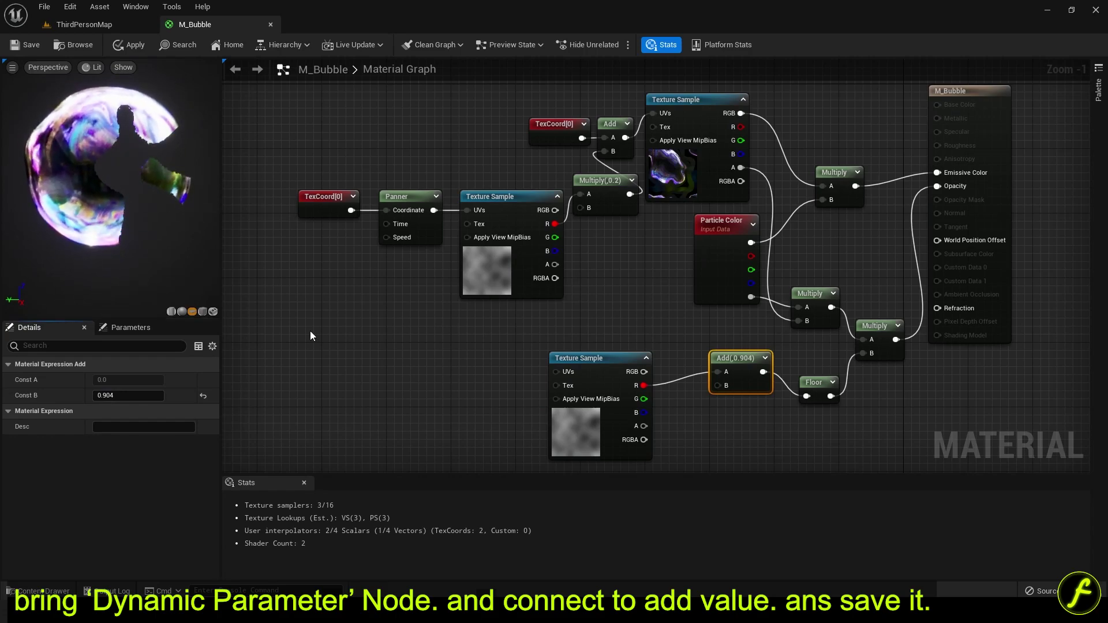
Move the duplicated cloud Texture Sample up closer to the other nodes and open the node search below it
mouse_move(349, 348)
right_down()
mouse_move(330, 364)
mouse_move(347, 348)
right_up()
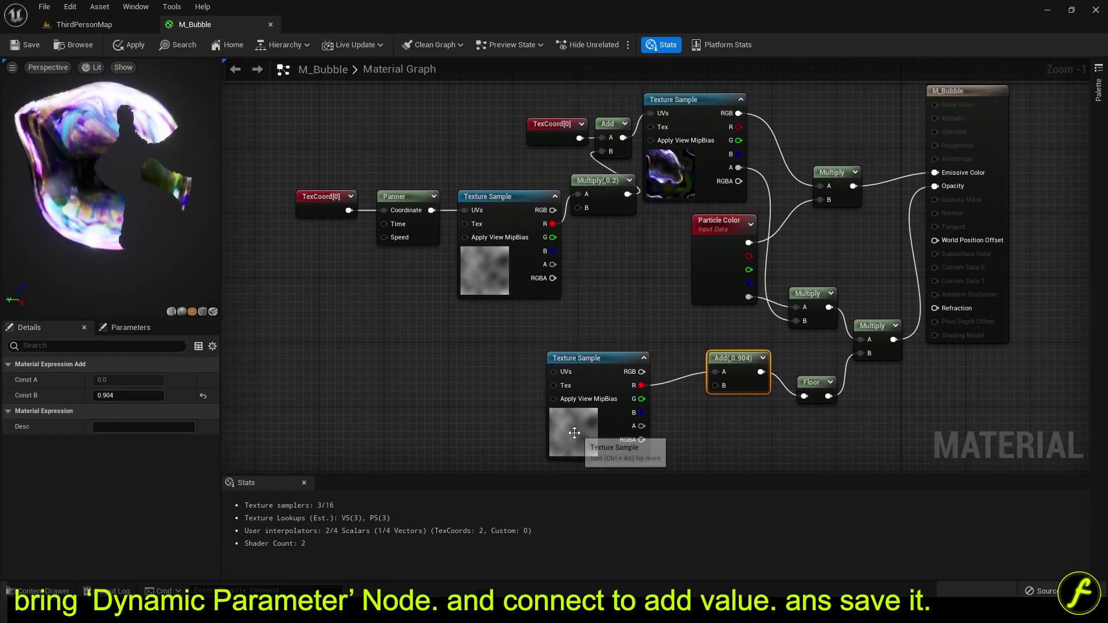
click(678, 404)
drag(577, 358, 599, 301)
click(515, 395)
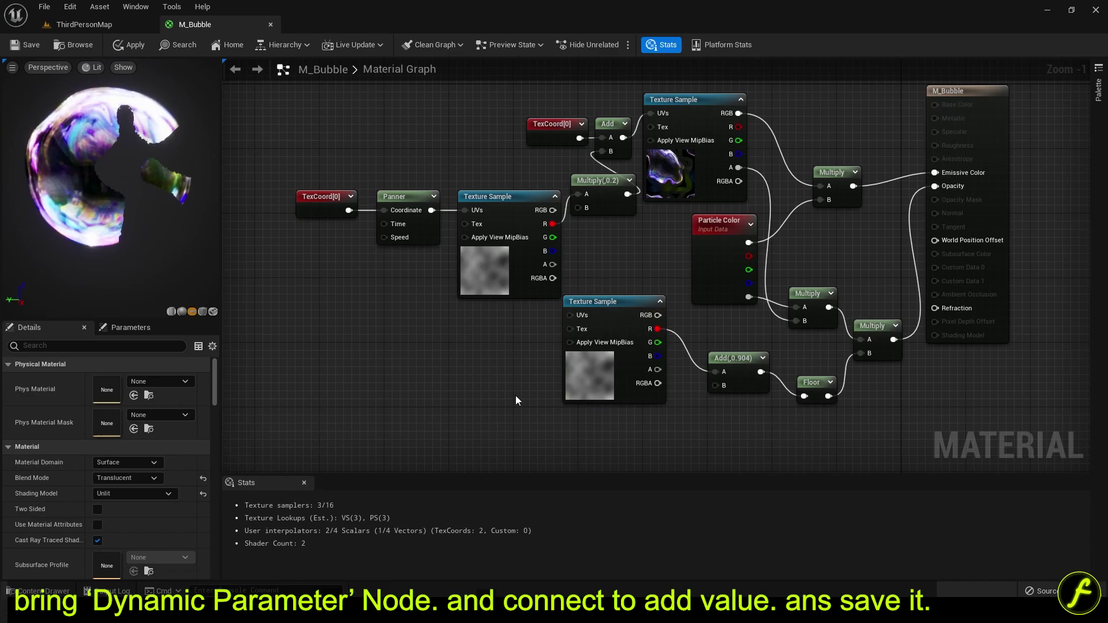
right_click(505, 394)
text(diso)
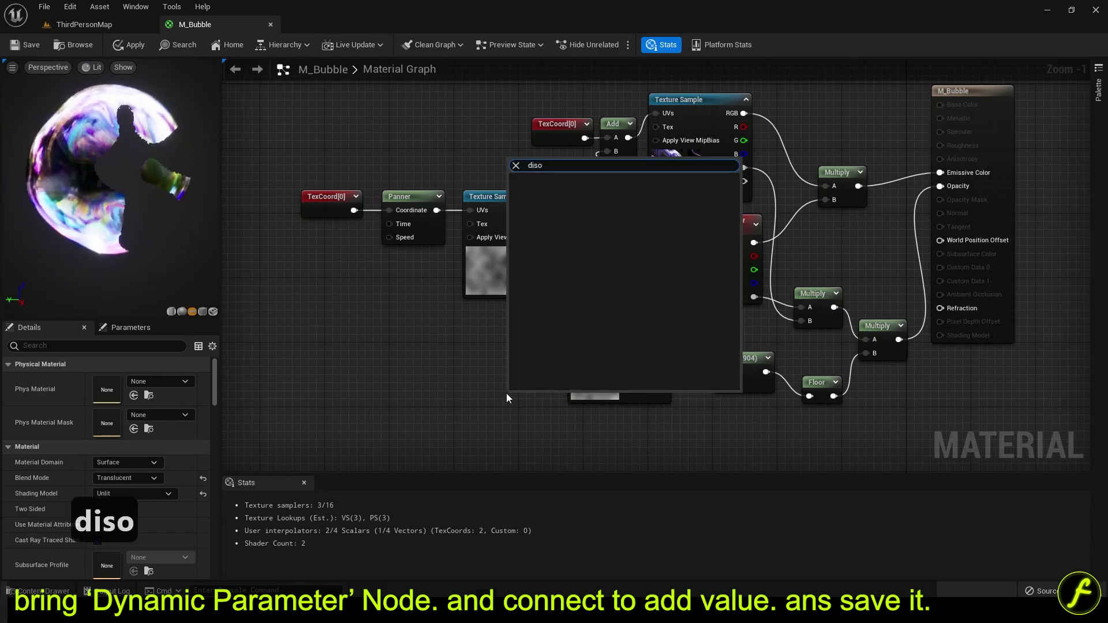
key(BackSpace)
text(s)
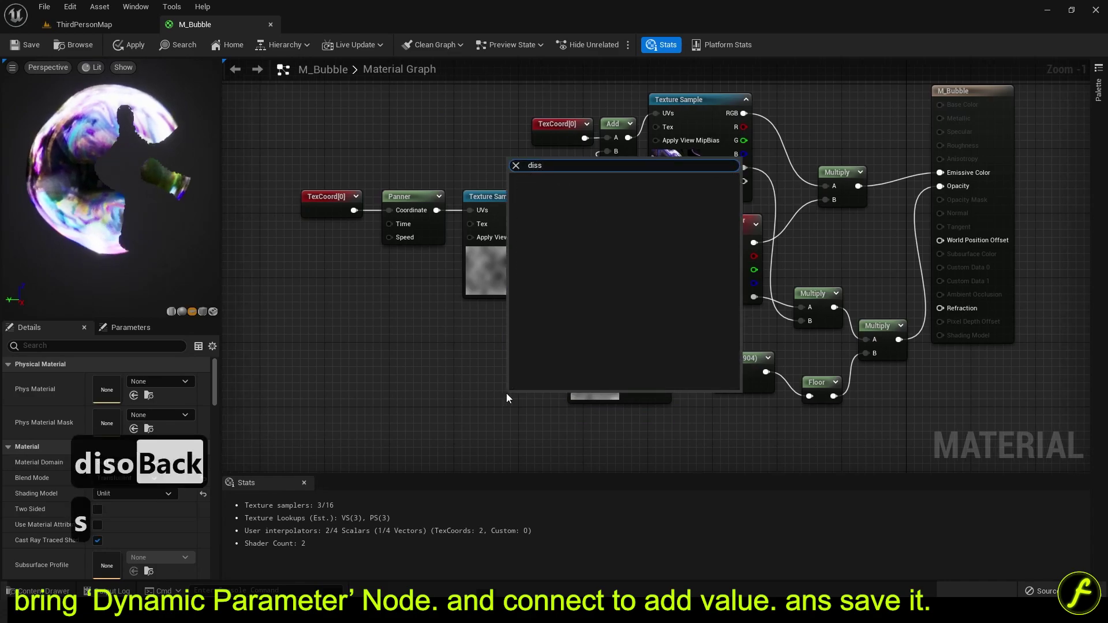
key(BackSpace)
key(BackSpace)
key(BackSpace)
key(BackSpace)
key(BackSpace)
Add a Dynamic Parameter node below the duplicated cloud Texture Sample
text(dynam)
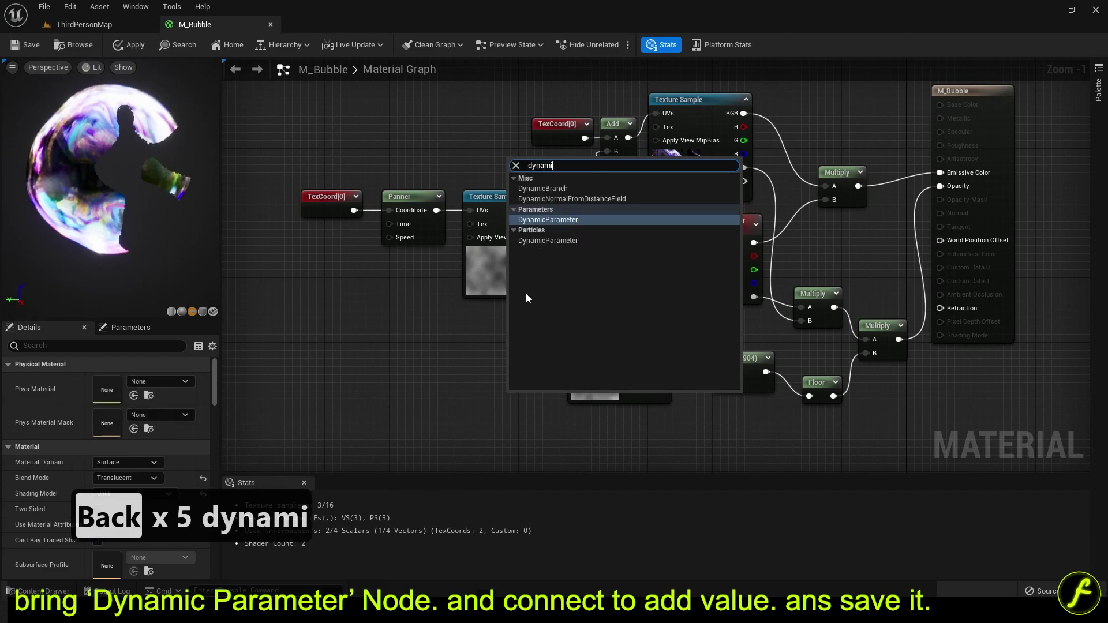
click(590, 220)
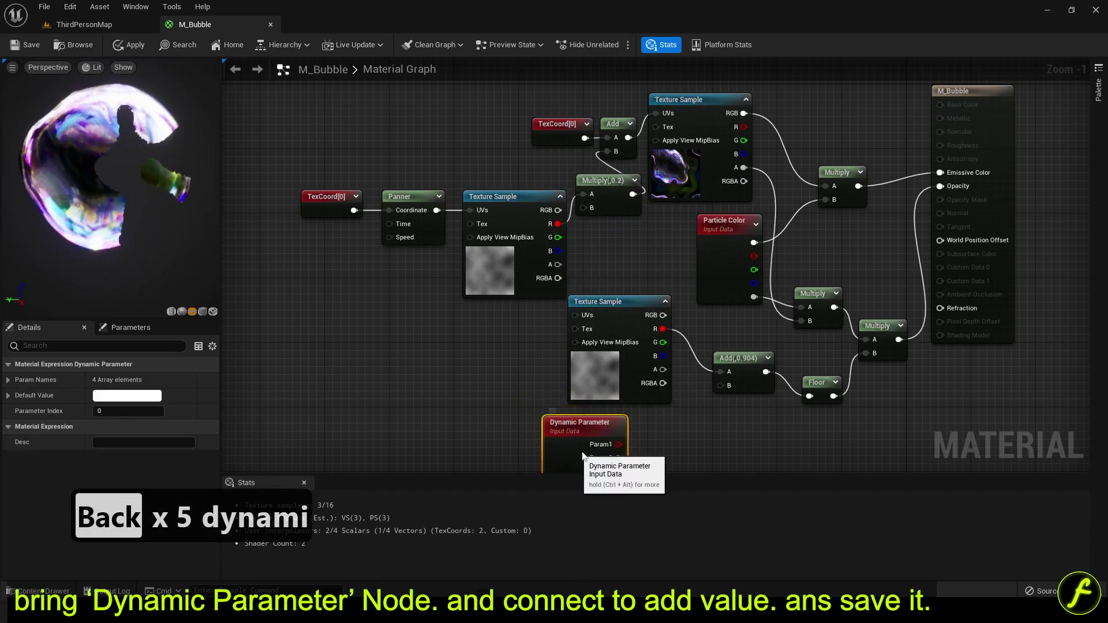
right_drag(740, 423, 732, 383)
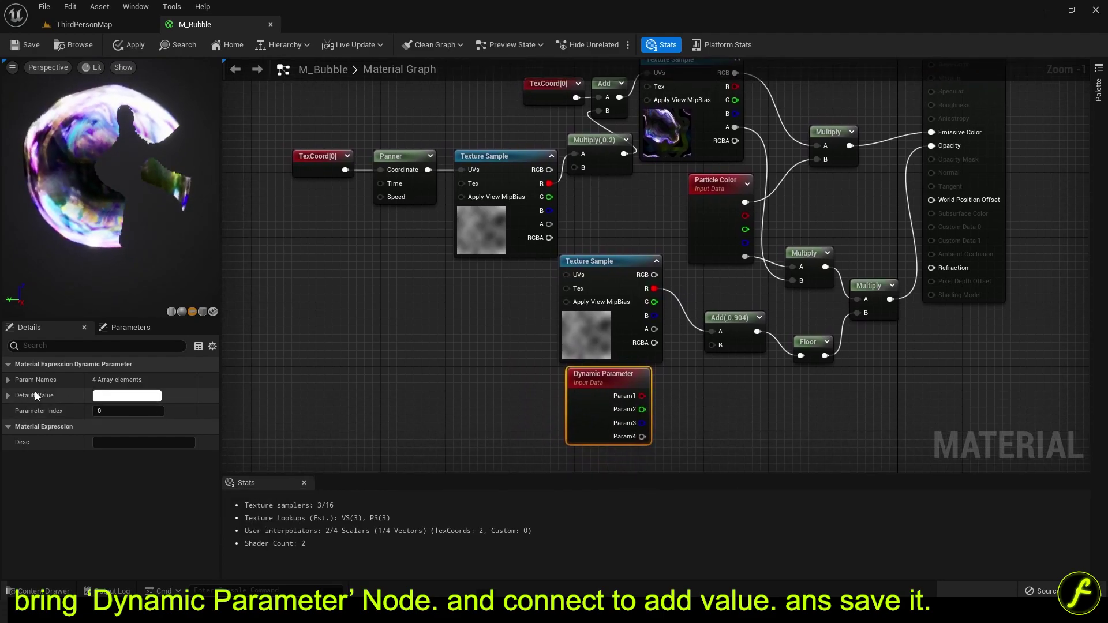
Rename the first parameter of the Dynamic Parameter node to Dissolve
click(35, 381)
click(145, 395)
text(Di)
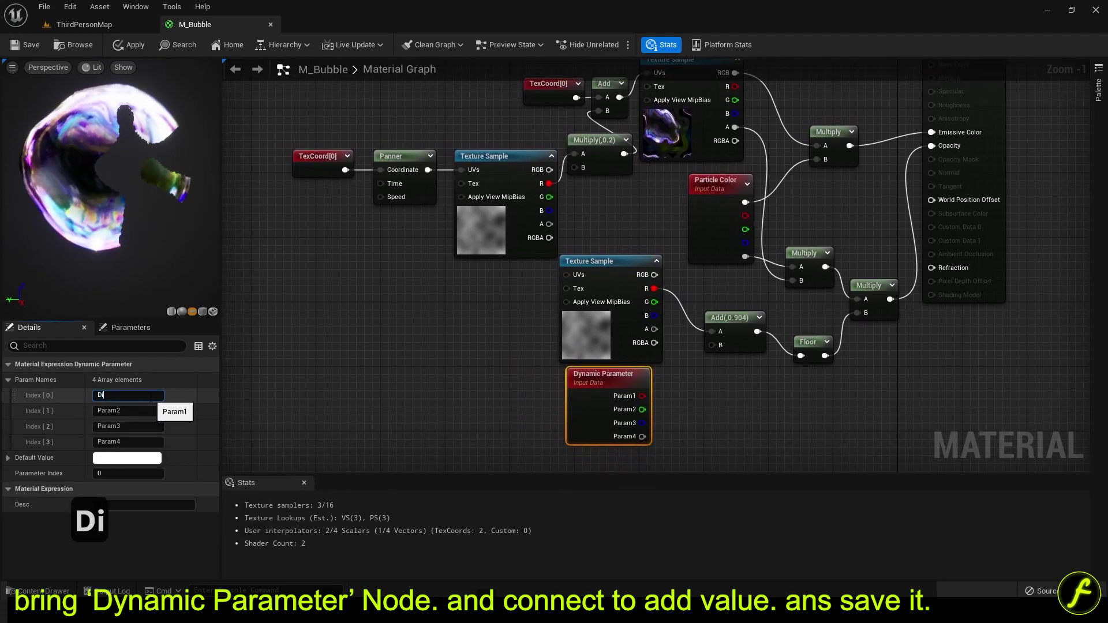
text(ssolve)
key(Return)
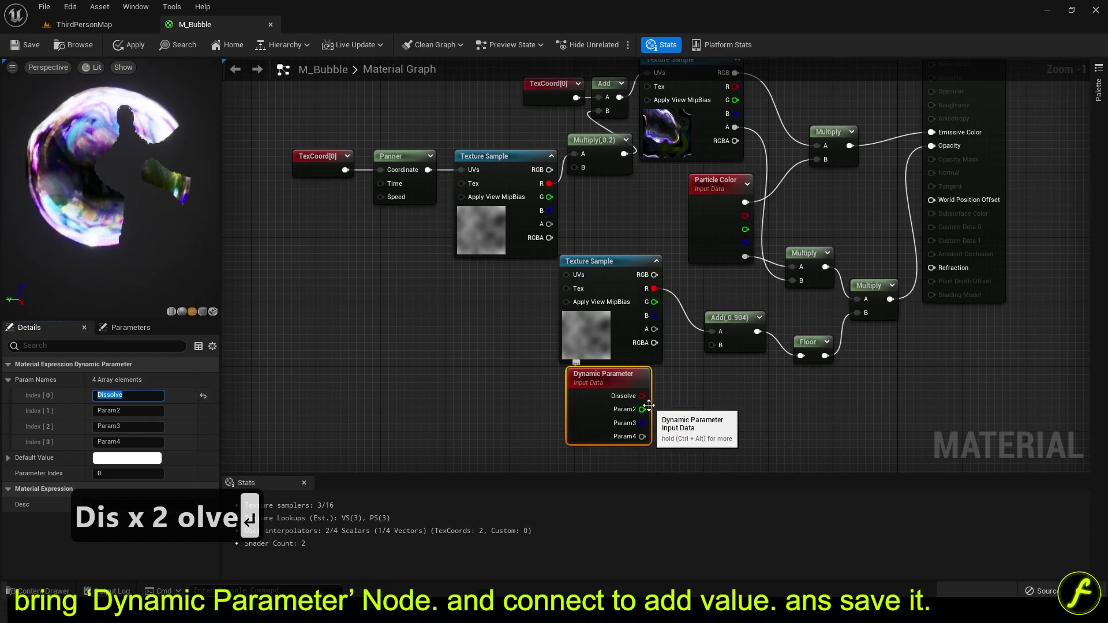
Connect the Dissolve output to input B of the dissolve Add node, and save and close the M_Bubble material
drag(642, 396, 712, 345)
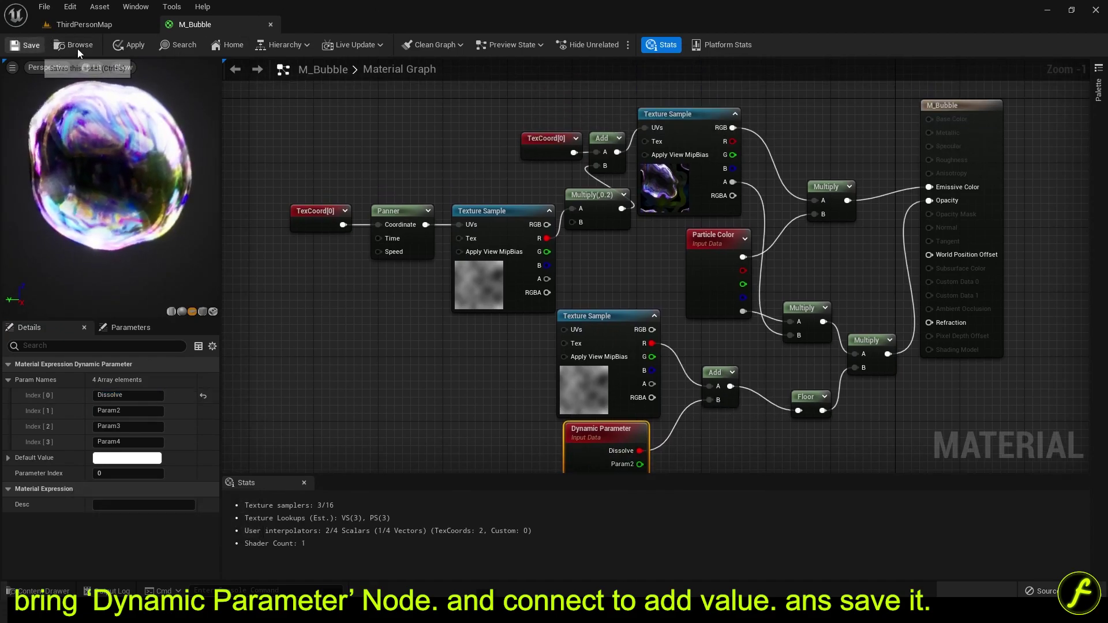
key(ctrl+s)
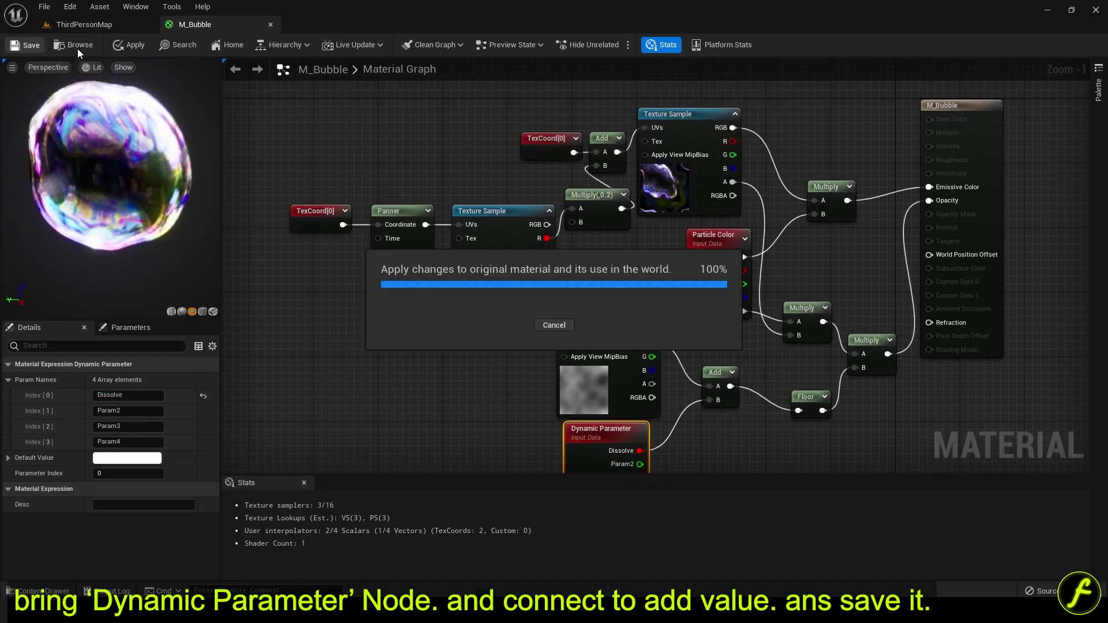
click(271, 25)
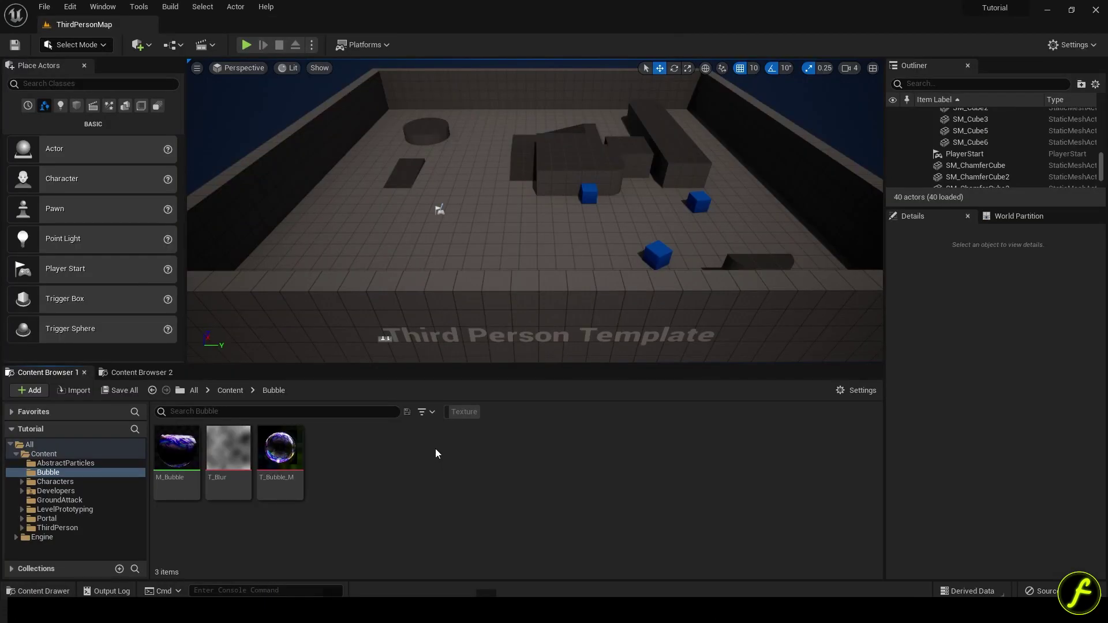
Create a Niagara system from the Empty emitter template in the Bubble folder, name it NS_Bubble and save it
right_click(435, 452)
click(497, 214)
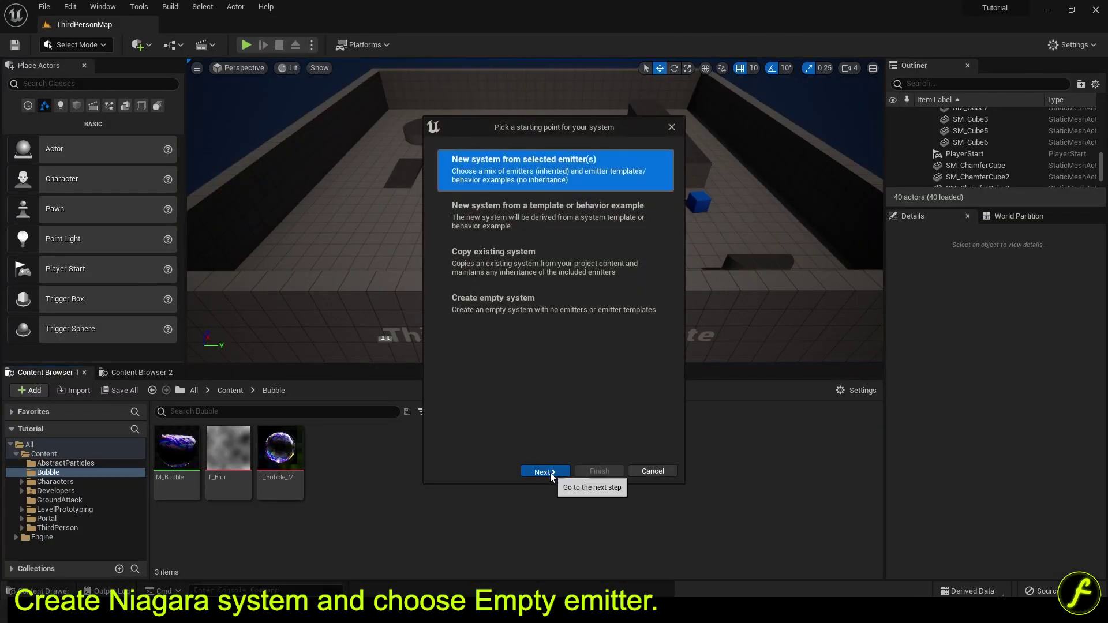
click(544, 471)
click(528, 351)
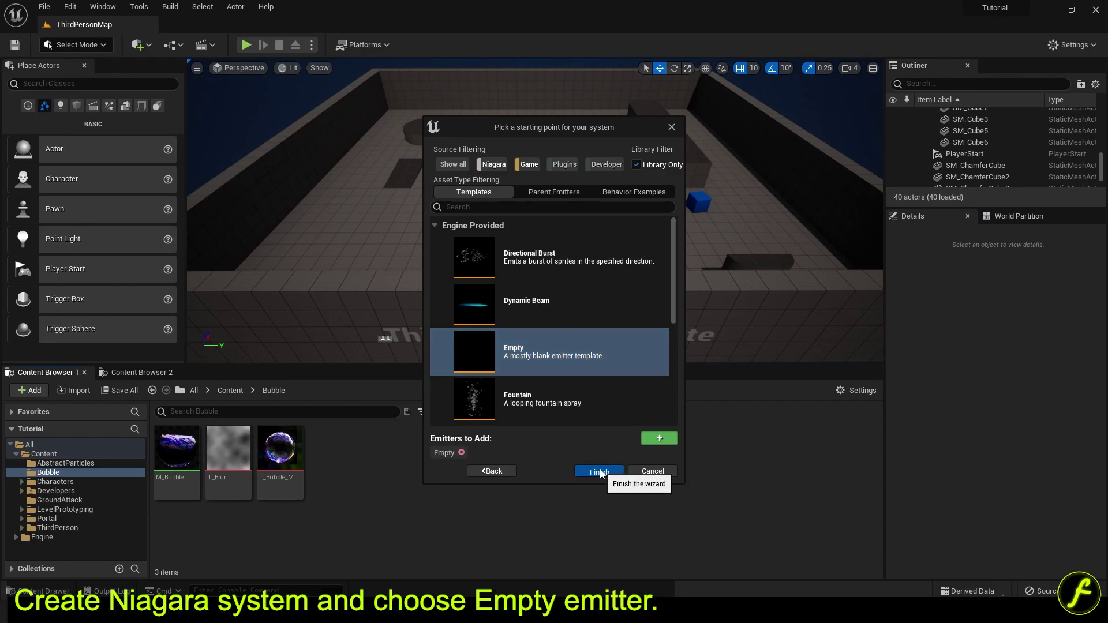
click(599, 471)
text(NS_Bubble)
key(Return)
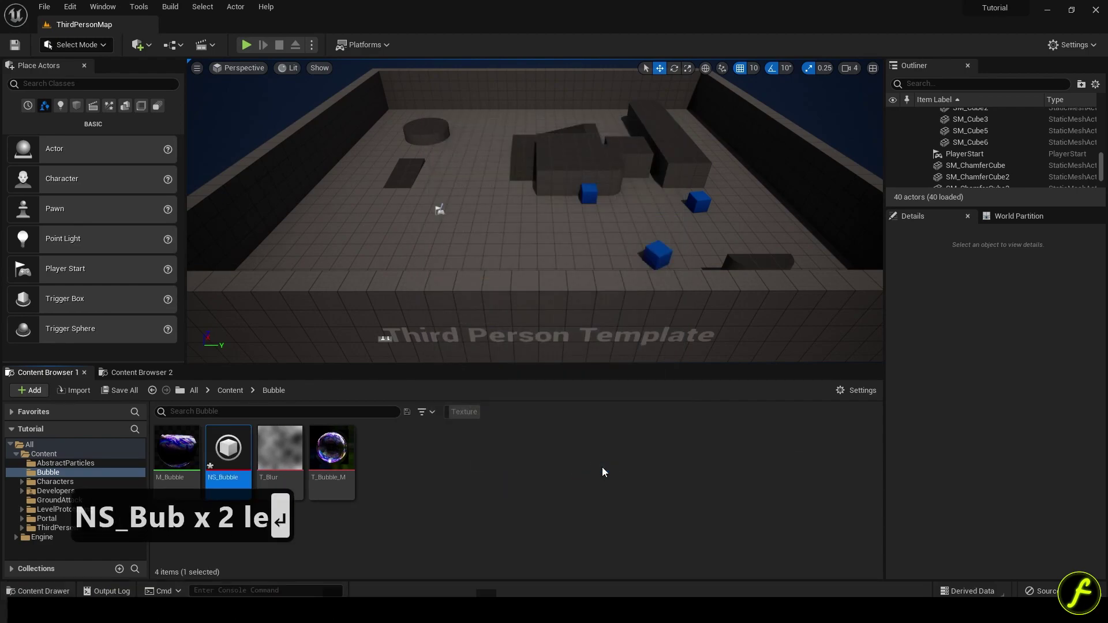
key(ctrl+s)
Open NS_Bubble and assign the M_Bubble material to the Empty emitter's Sprite Renderer
double_click(238, 490)
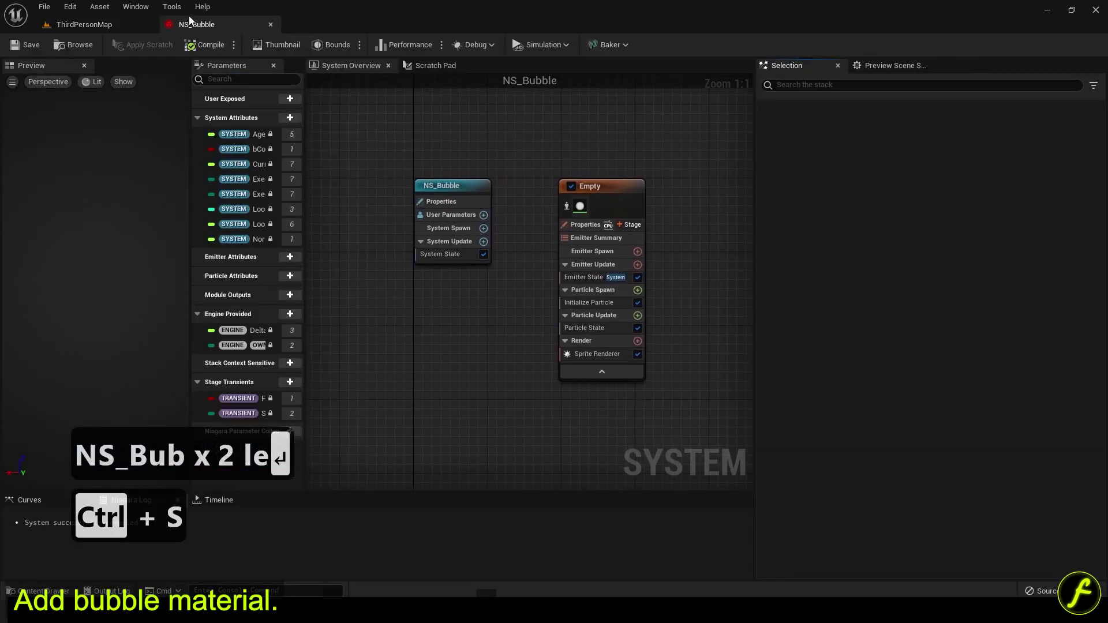
right_drag(480, 335, 405, 288)
click(84, 24)
click(333, 444)
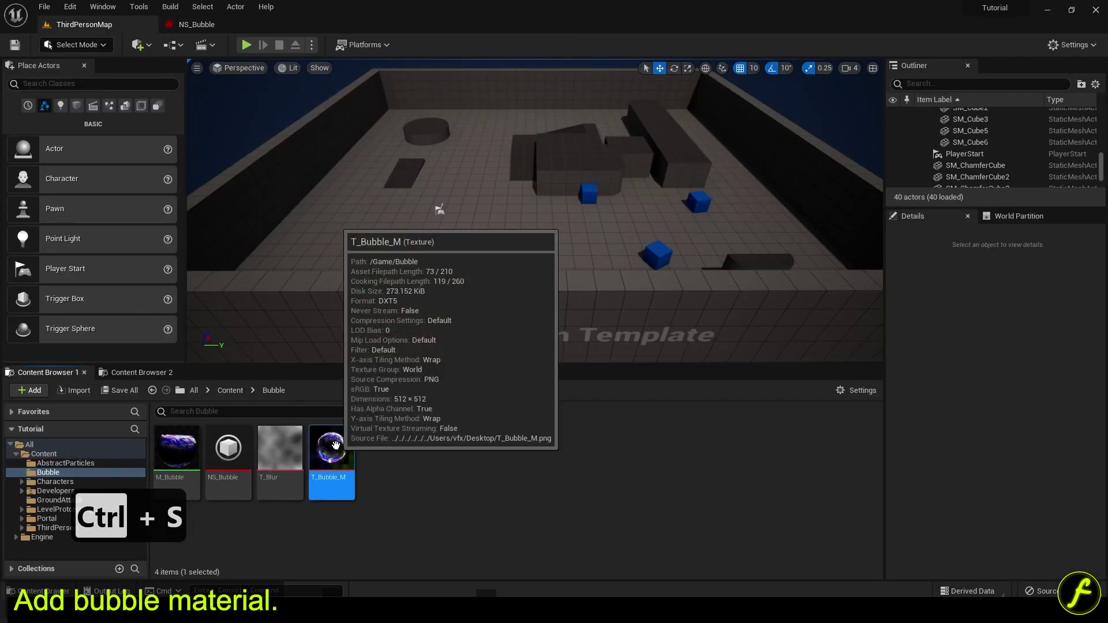
click(192, 443)
click(237, 24)
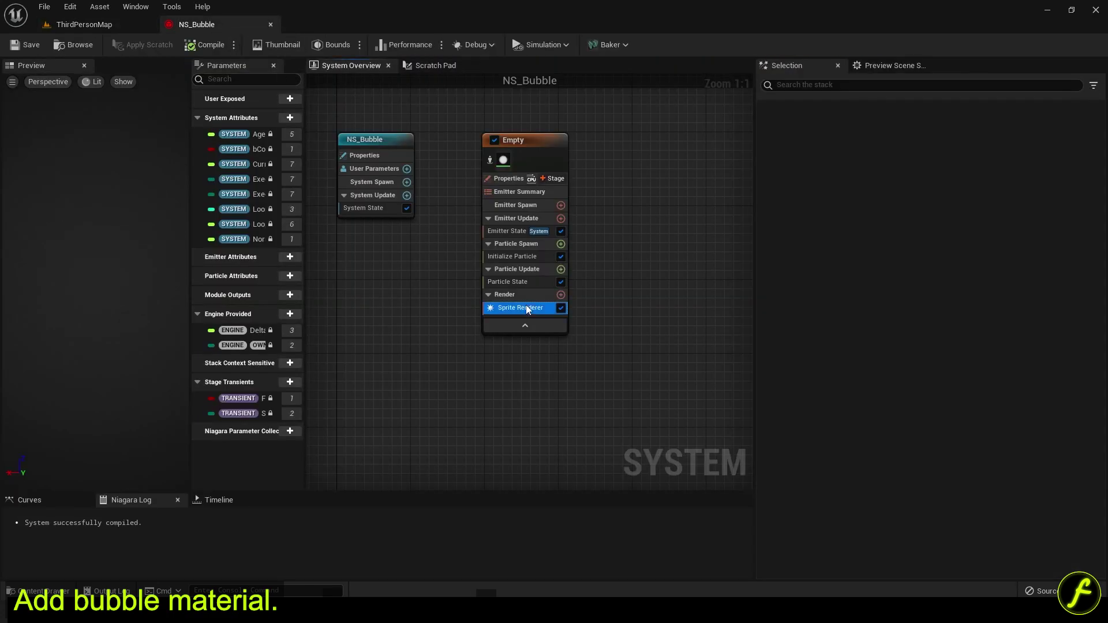
click(904, 178)
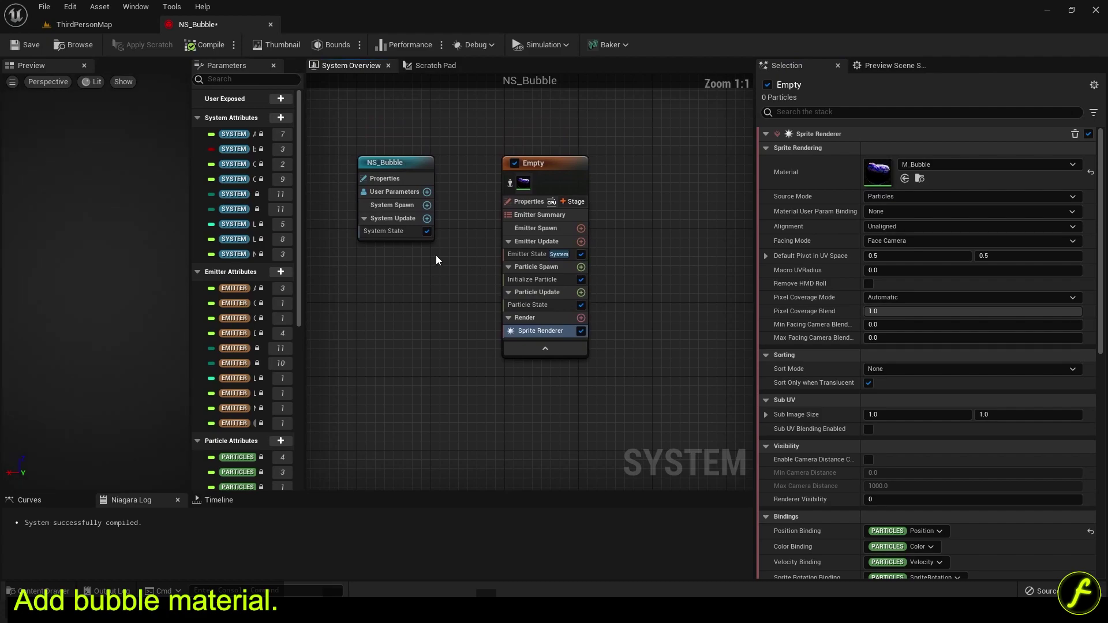
Add a Spawn Rate module to Emitter Update and set its SpawnRate to 4
click(581, 241)
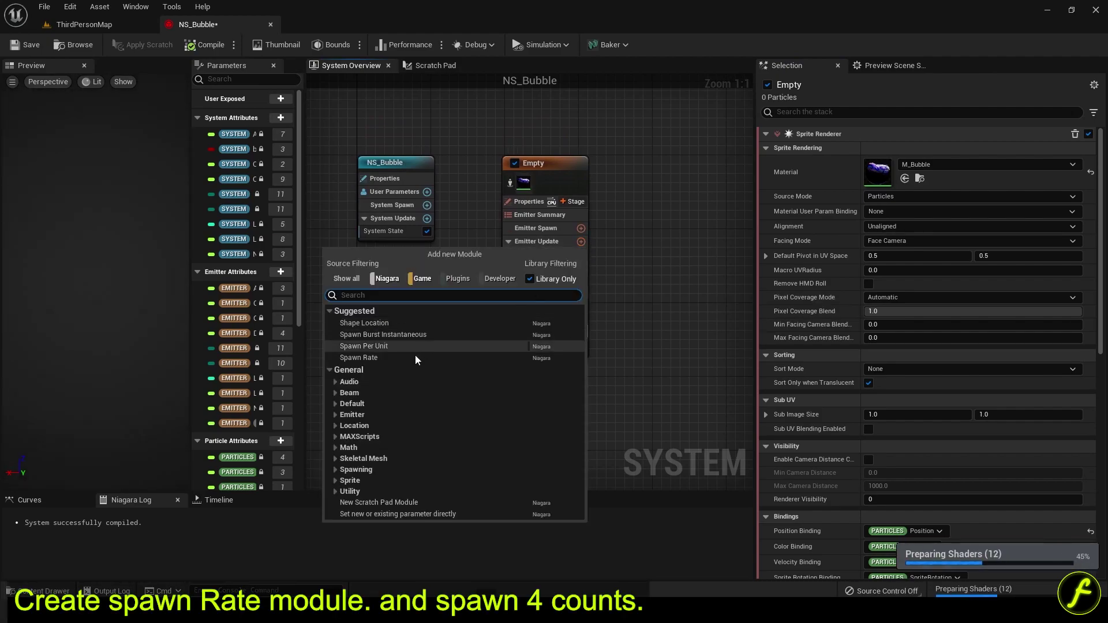
click(414, 355)
click(898, 149)
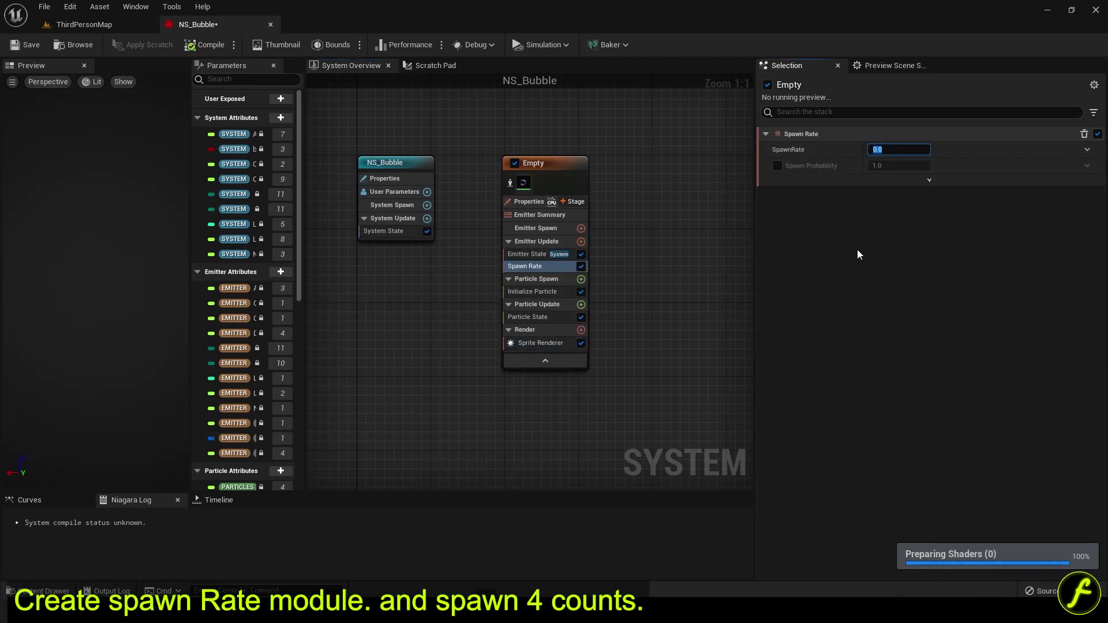
right_drag(648, 299, 659, 316)
scroll(156, 334, up, 5)
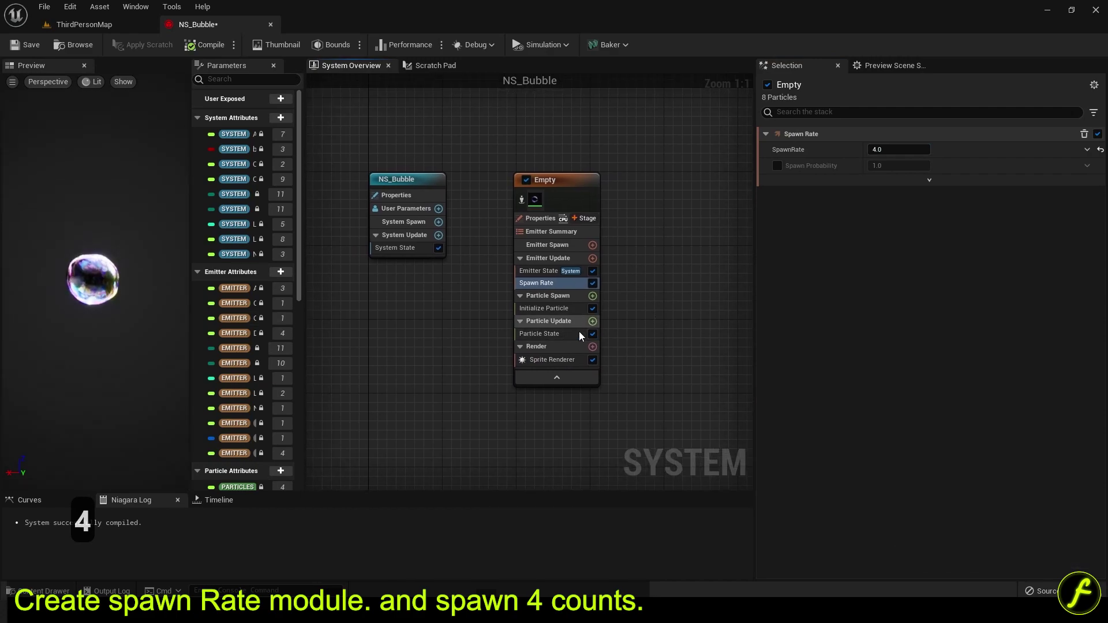
Add a Shape Location module to Particle Spawn and check how the bubbles spread in the preview
click(592, 296)
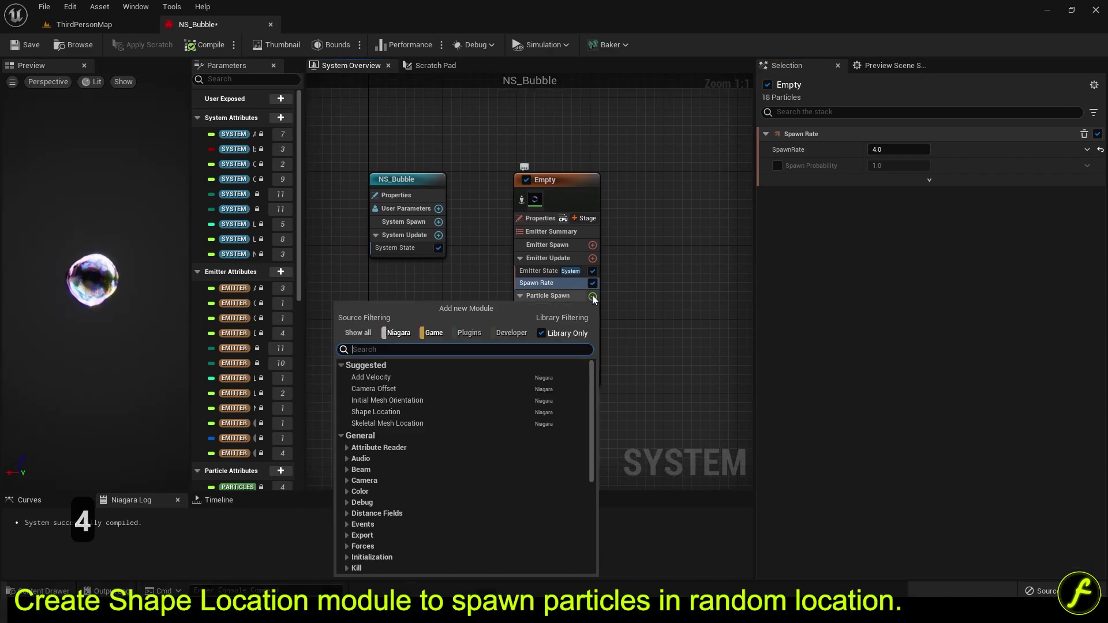
click(394, 411)
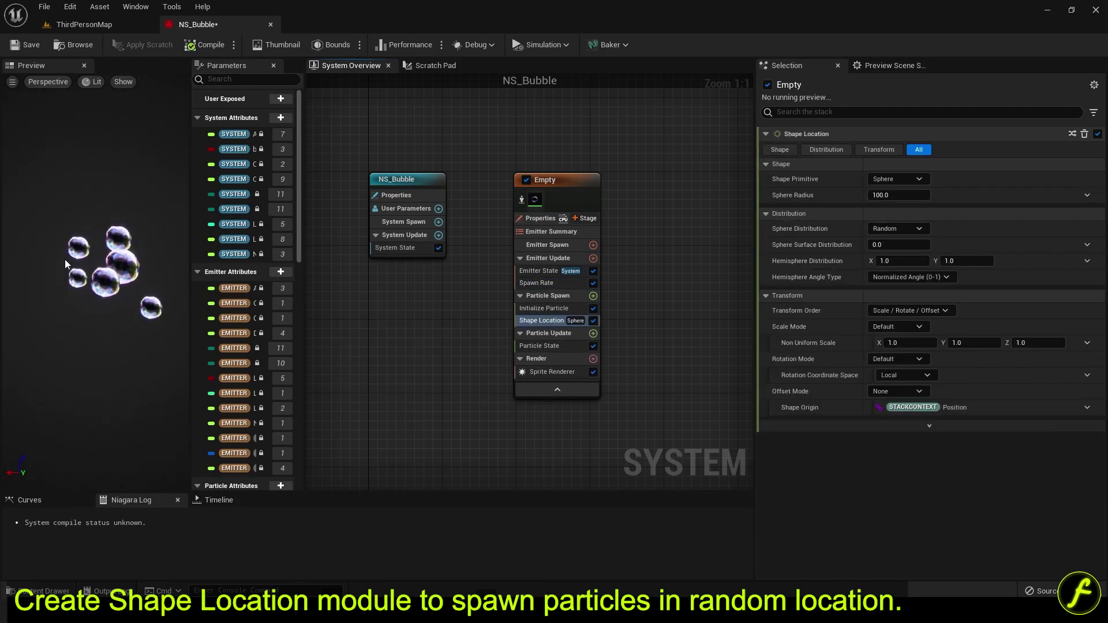
drag(95, 289, 150, 271)
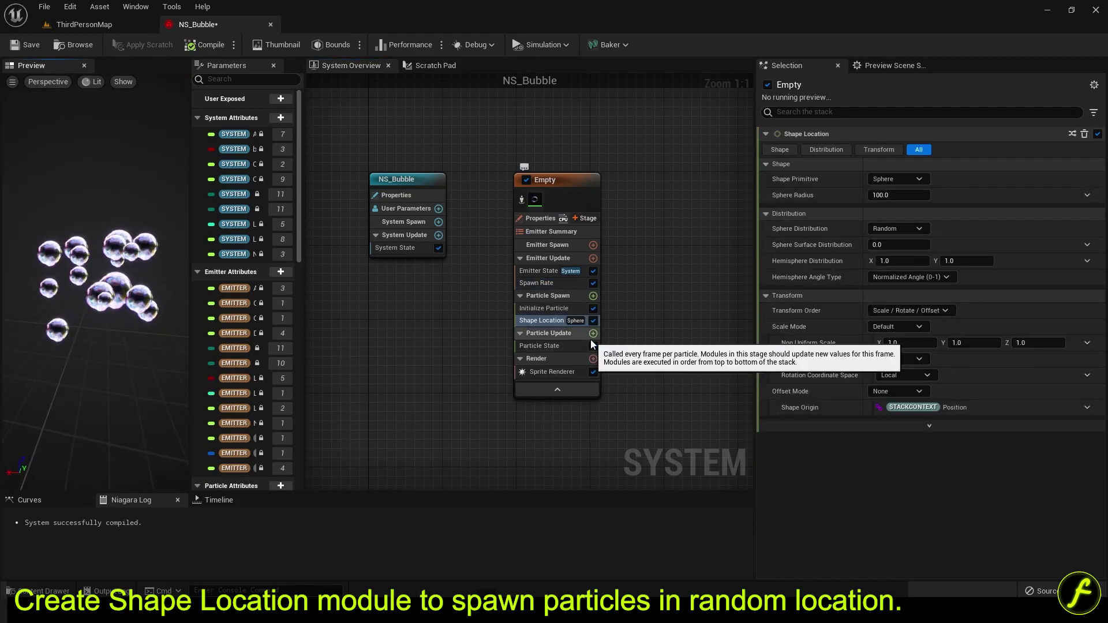
In Initialize Particle, set Sprite Size Mode to Random Uniform with a Uniform Sprite Size Min of 25
click(554, 308)
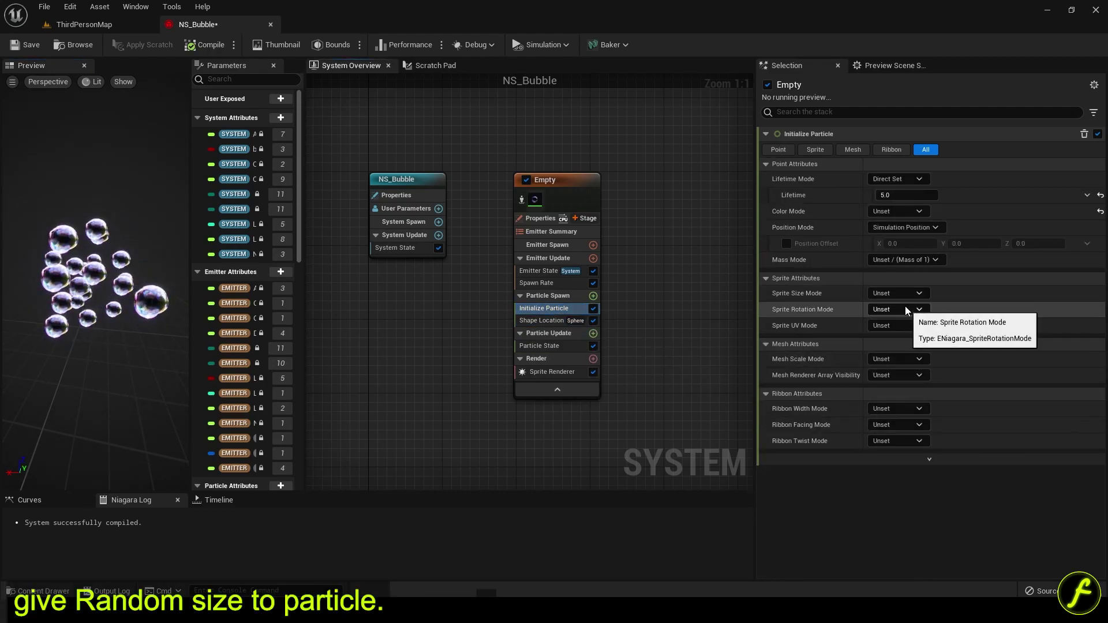
click(900, 293)
click(906, 335)
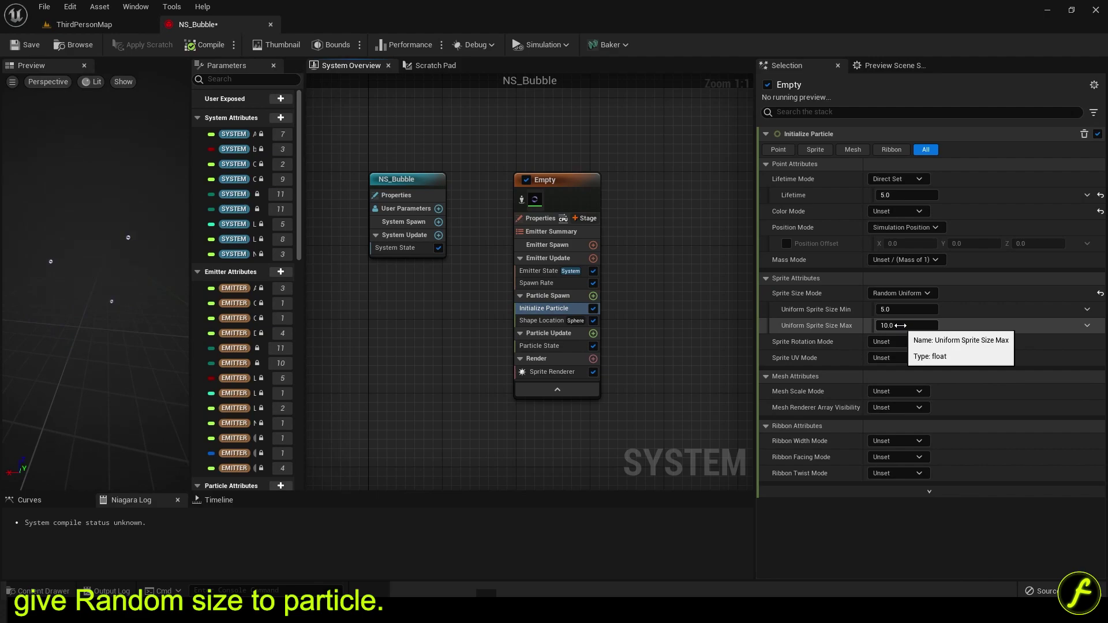
click(903, 309)
text(25)
key(Tab)
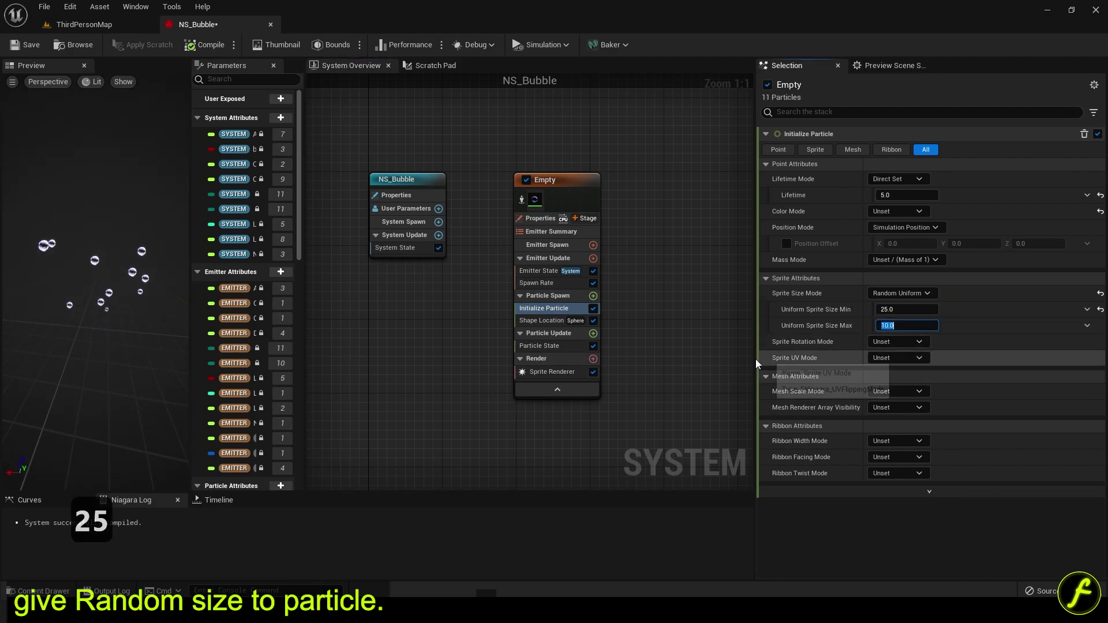
click(642, 358)
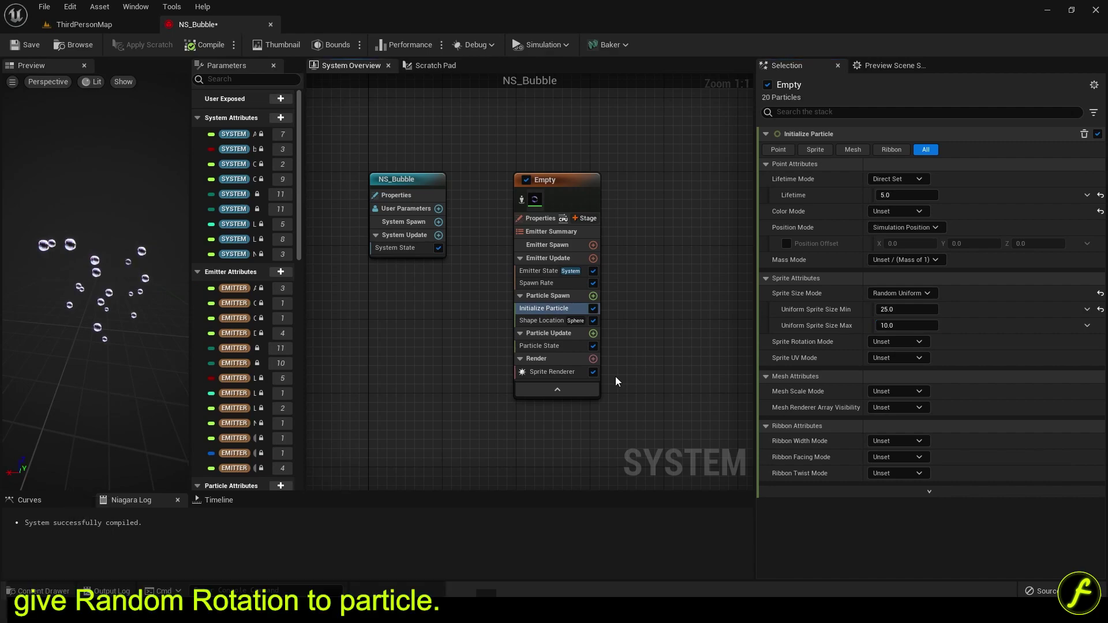
Set the Sprite Rotation Mode of Initialize Particle to Random
scroll(615, 377, up, 1)
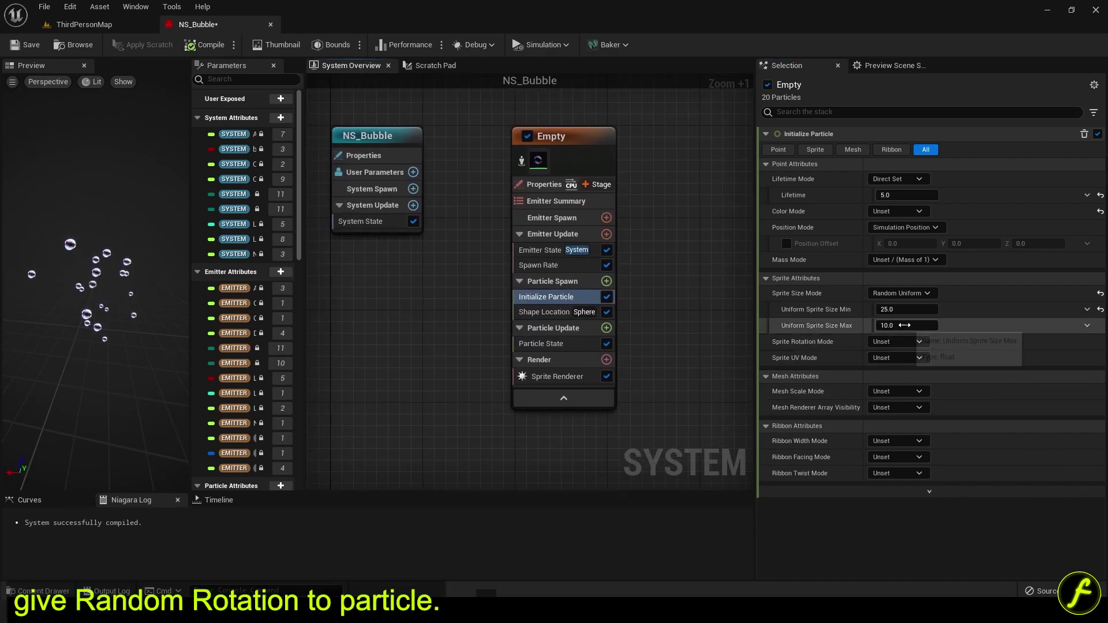
click(883, 344)
click(901, 369)
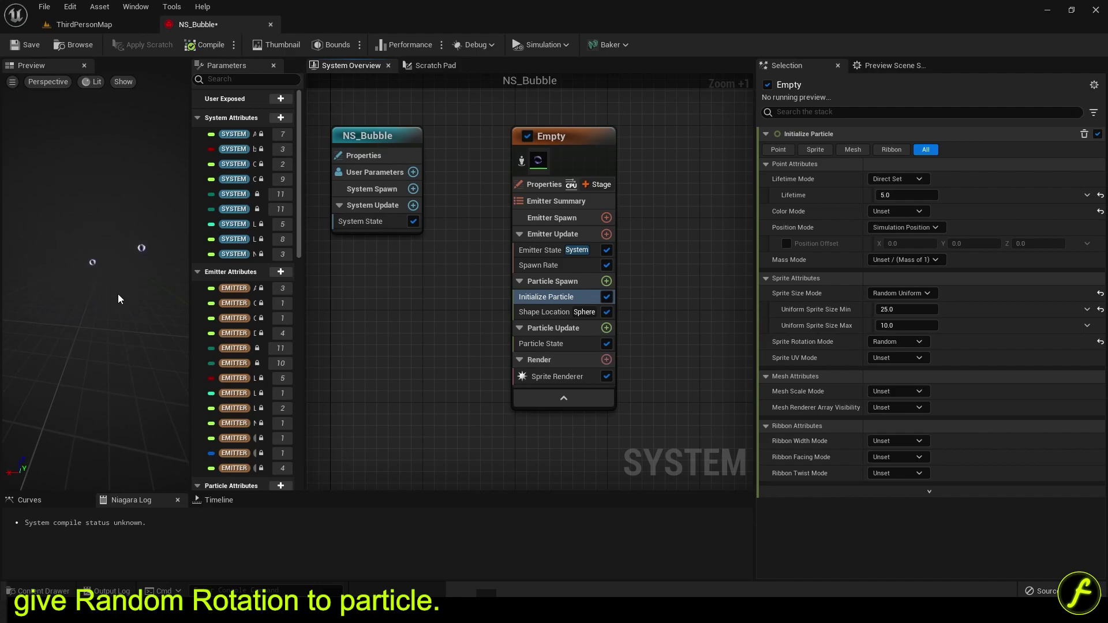
Add a Color module to Particle Update
click(606, 328)
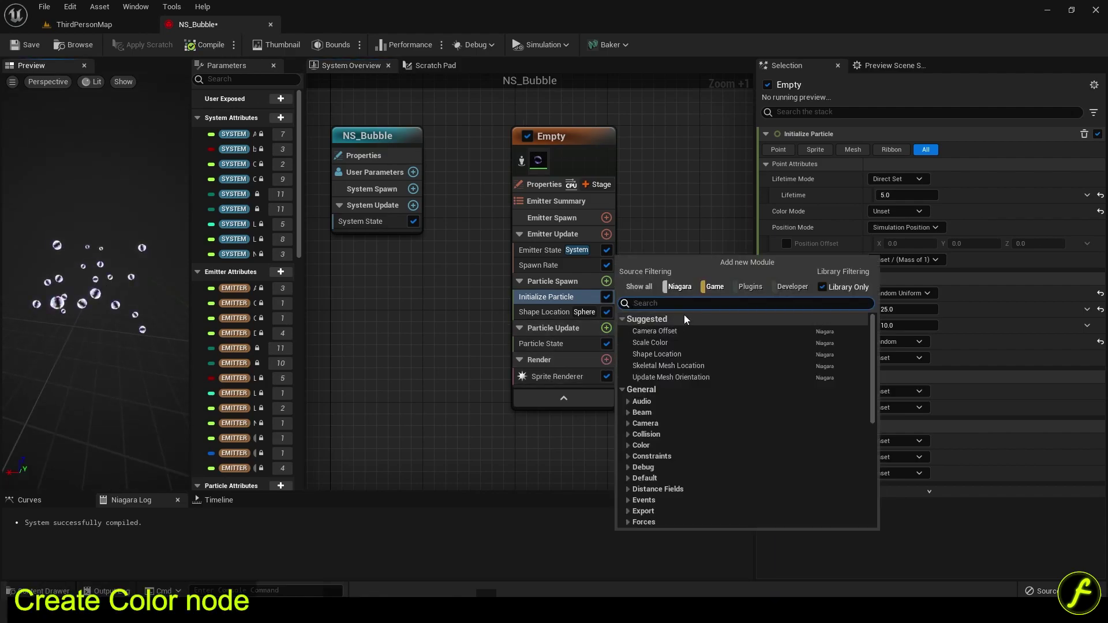
text(colo)
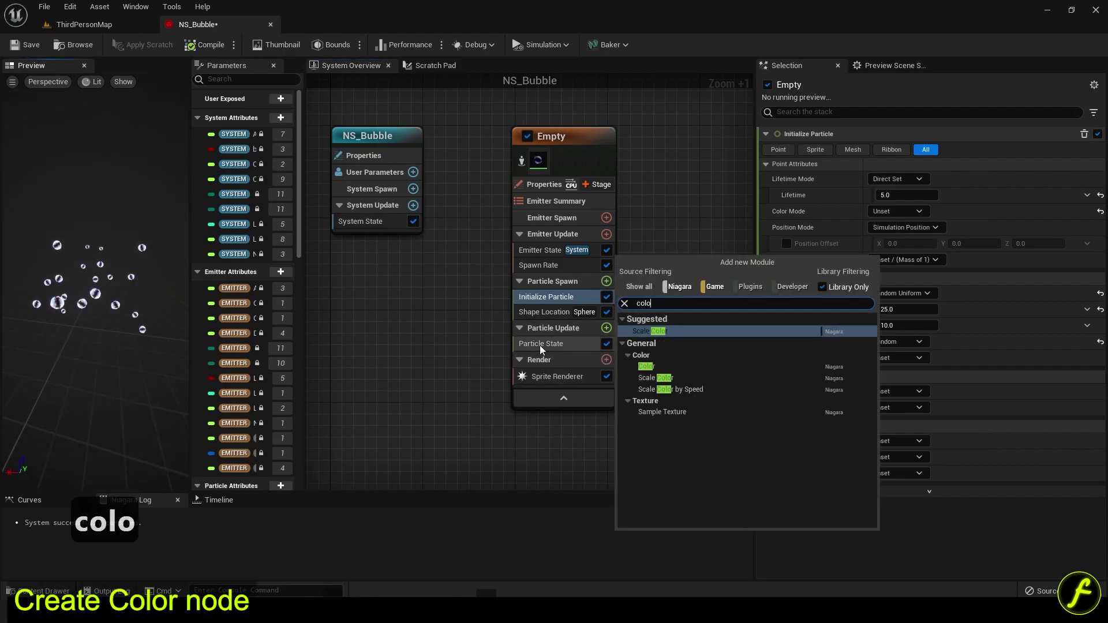
click(686, 364)
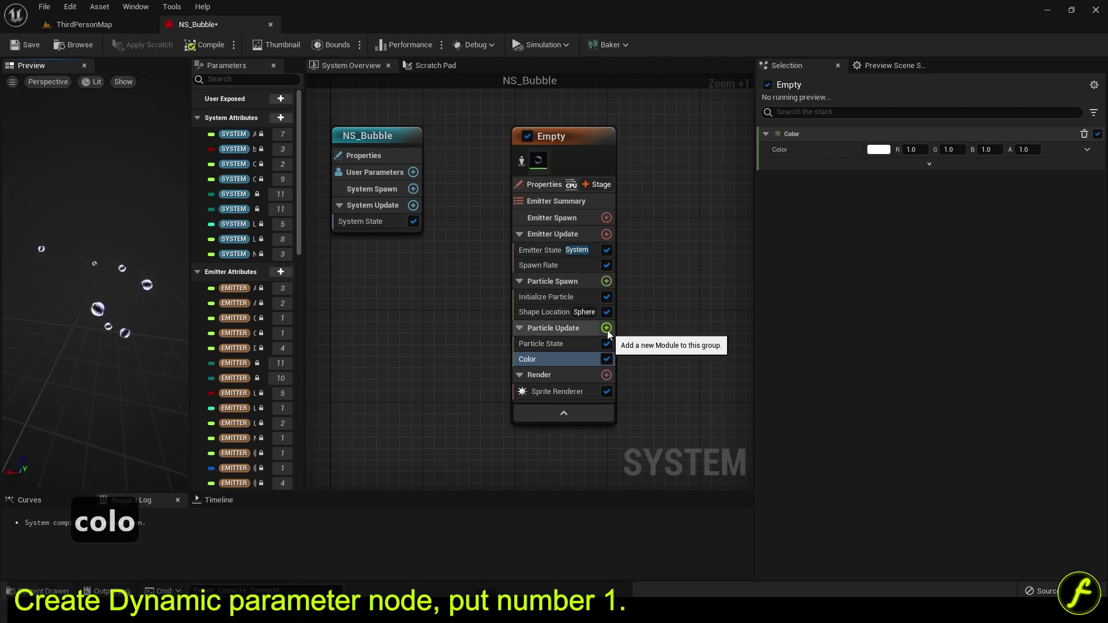
Add a Dynamic Material Parameters module to Particle Update and set its Dissolve value to 1
click(606, 328)
text(dyna)
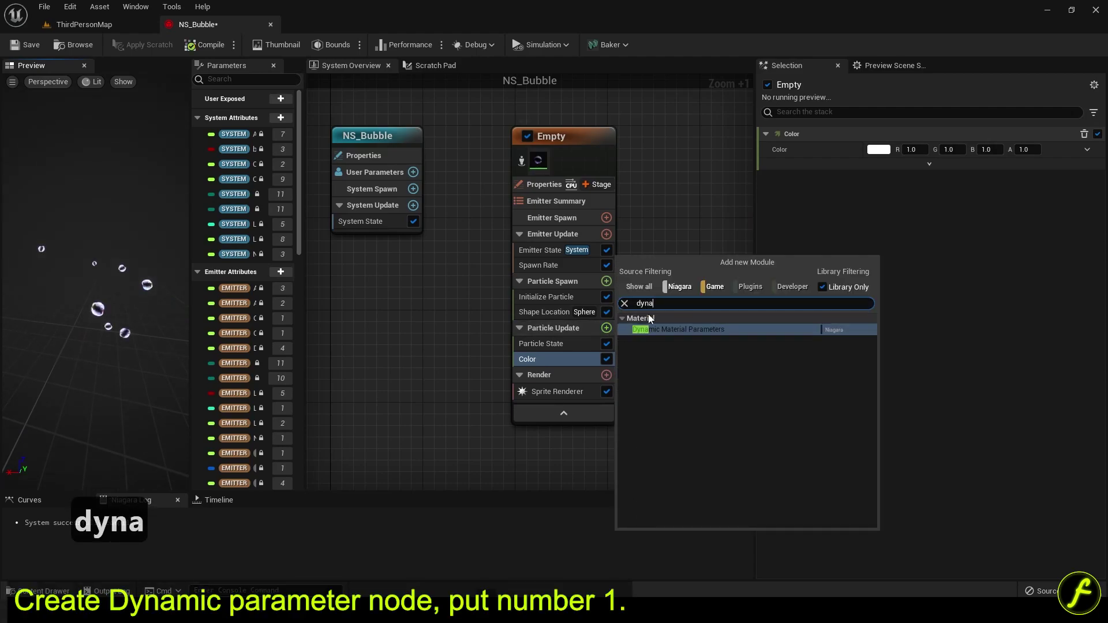
click(683, 331)
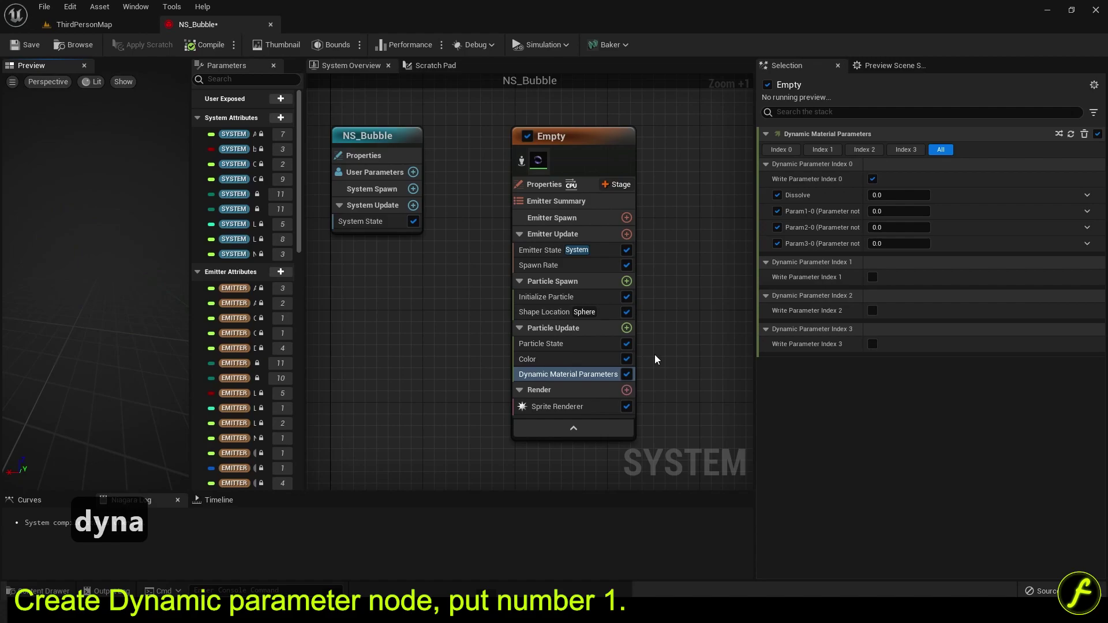
click(897, 195)
text(1)
key(Return)
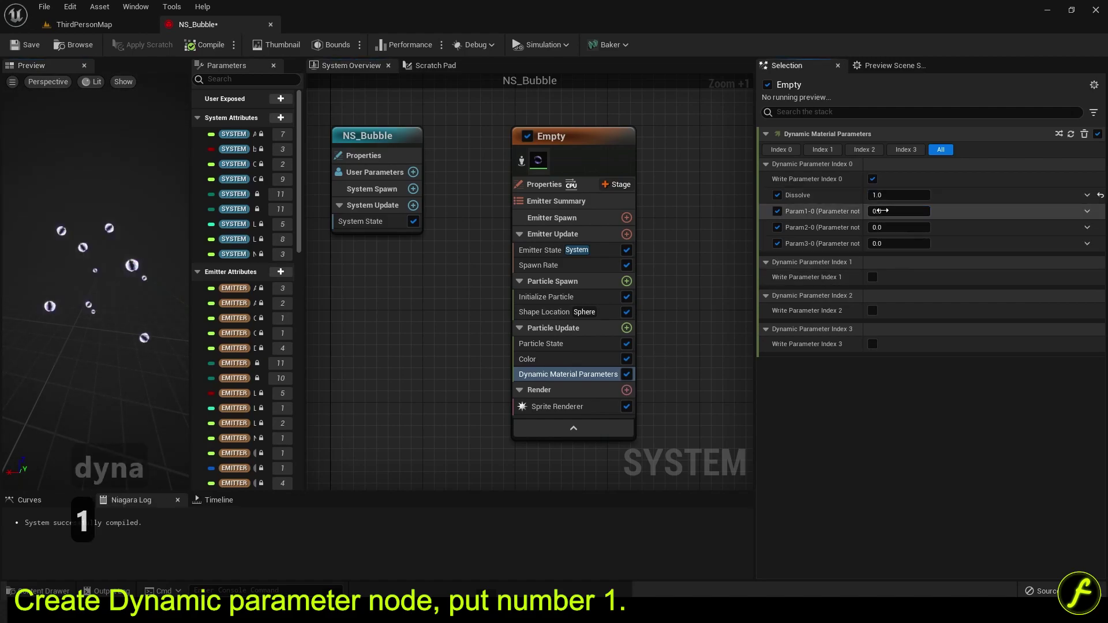
Add a Scale Sprite Size module to Particle Update
click(626, 330)
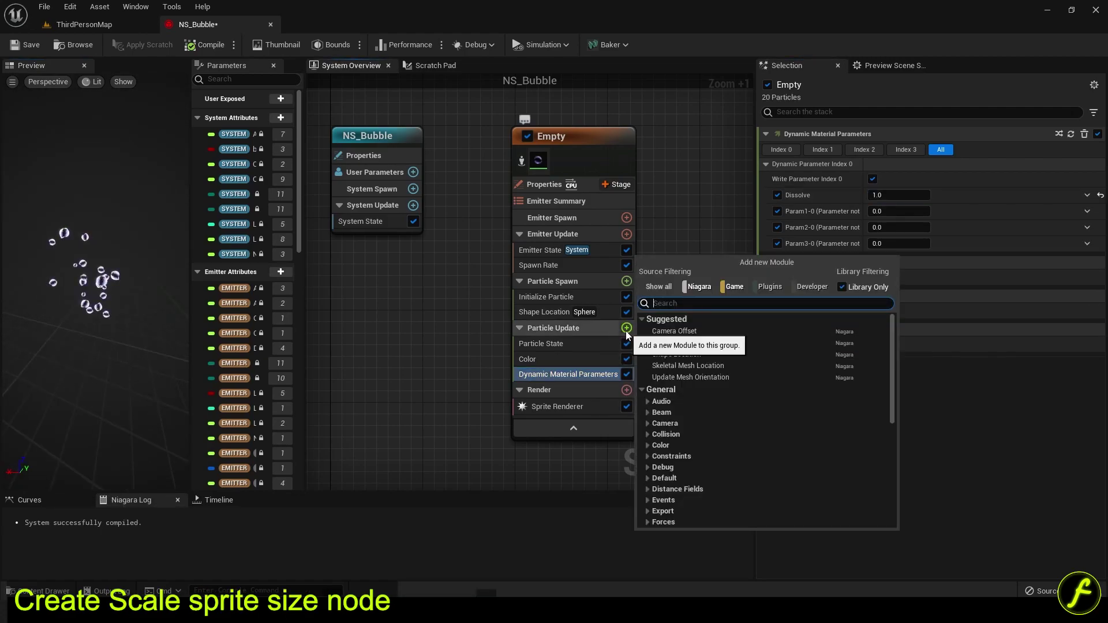
text(size)
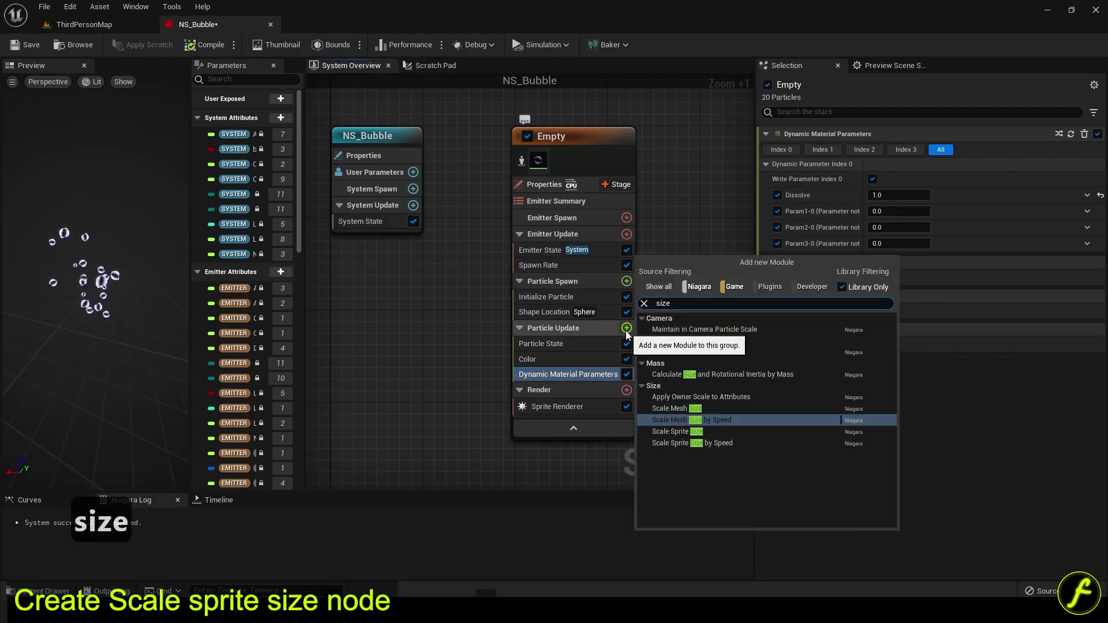
click(681, 431)
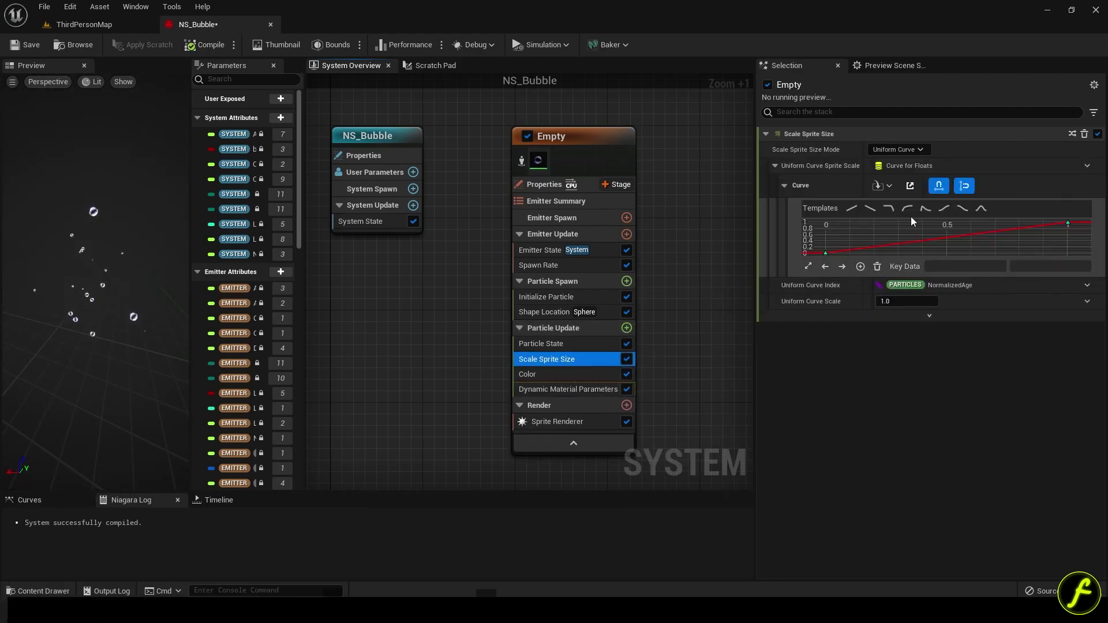
Reshape the sprite scale curve with a ramp template, an added key near time 0.8 and an end key value of 2.0
click(917, 210)
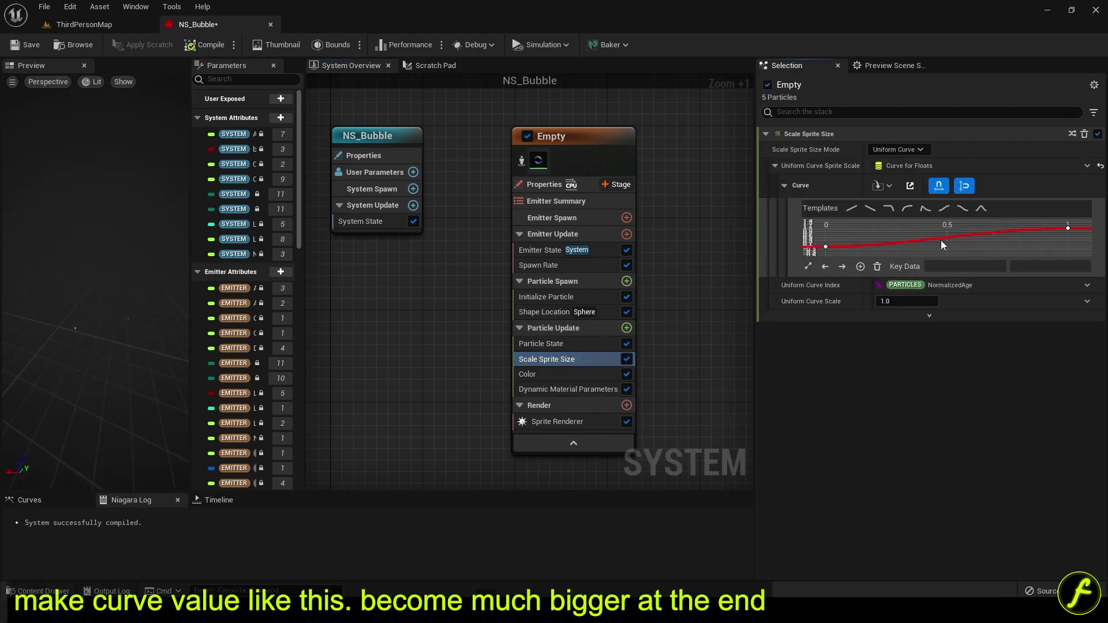
right_click(1010, 231)
click(989, 284)
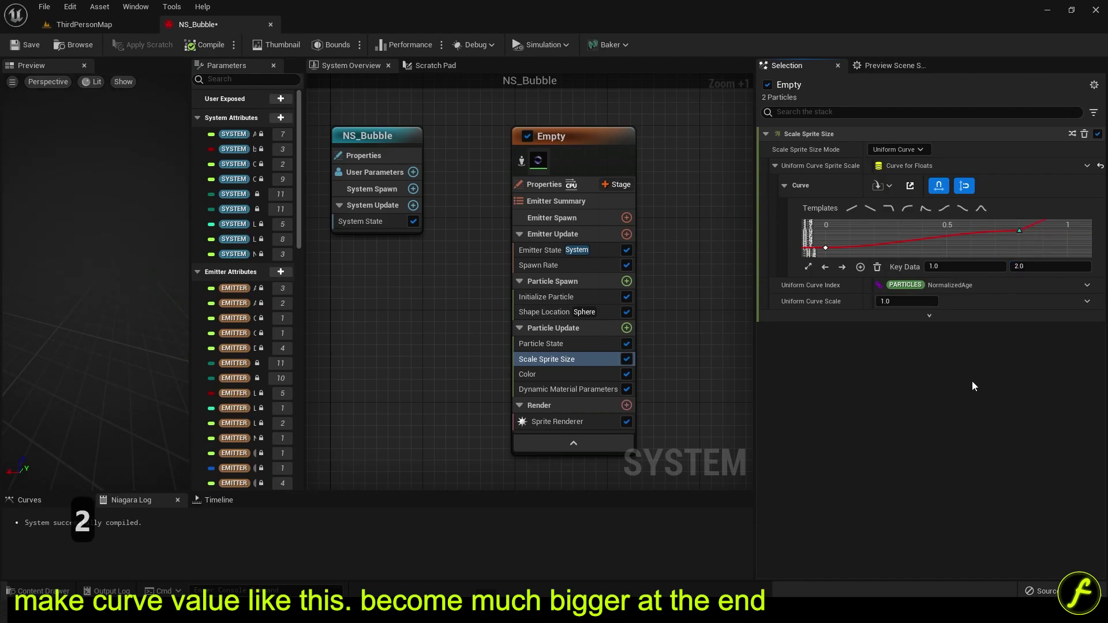
Set the Lifetime Mode of Initialize Particle to Random
click(577, 297)
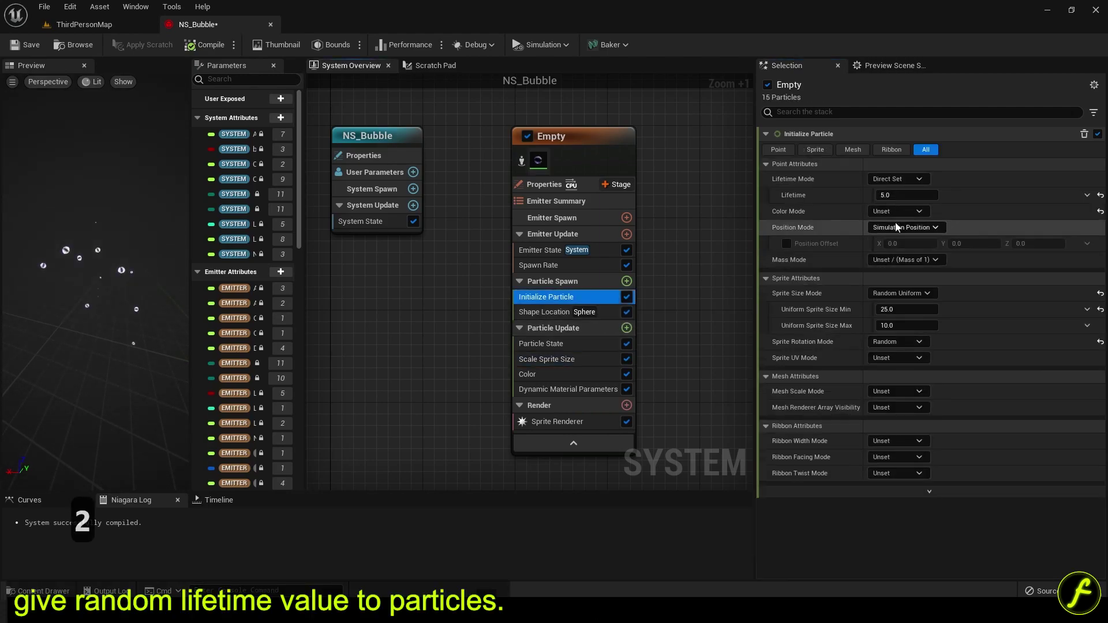
click(903, 180)
click(898, 210)
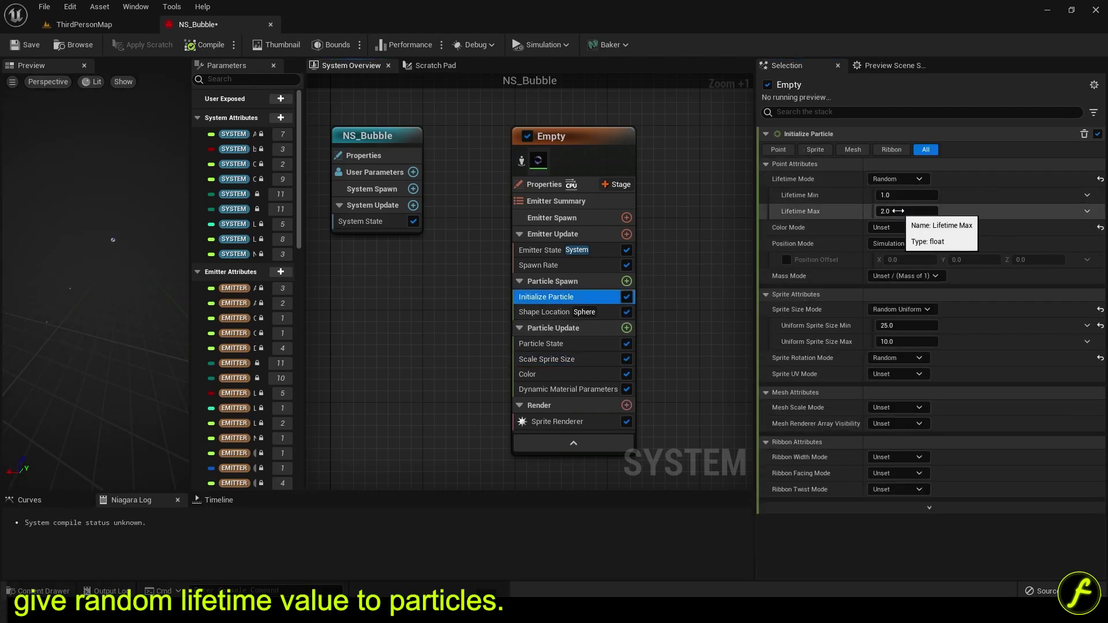
click(897, 211)
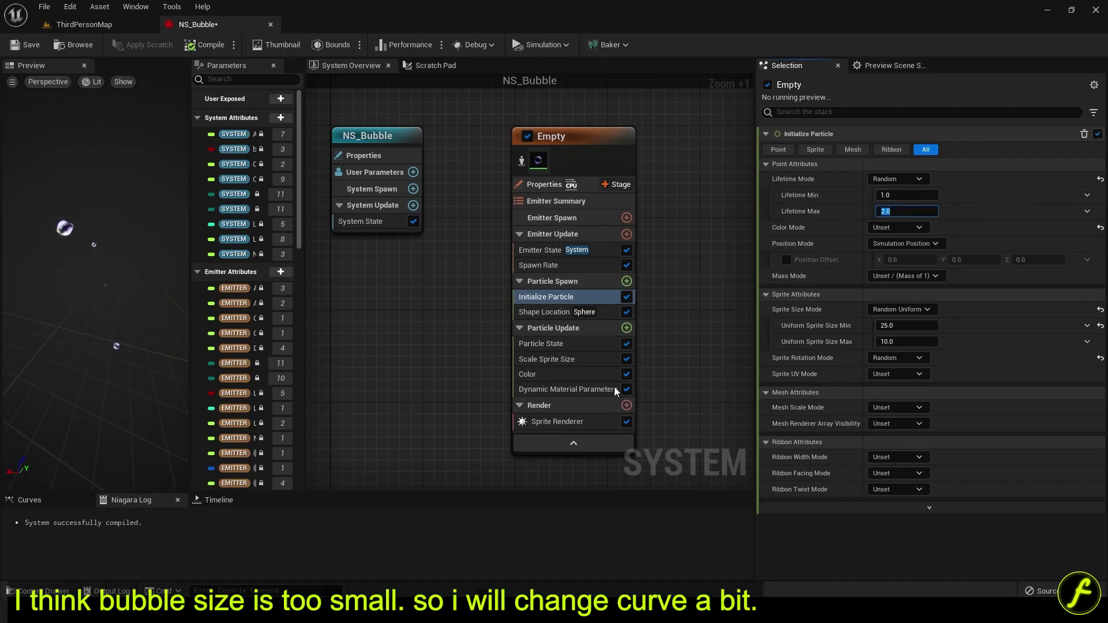
Raise the tangent of the first key on the Scale Sprite Size curve so the bubbles grow faster at the start
click(587, 360)
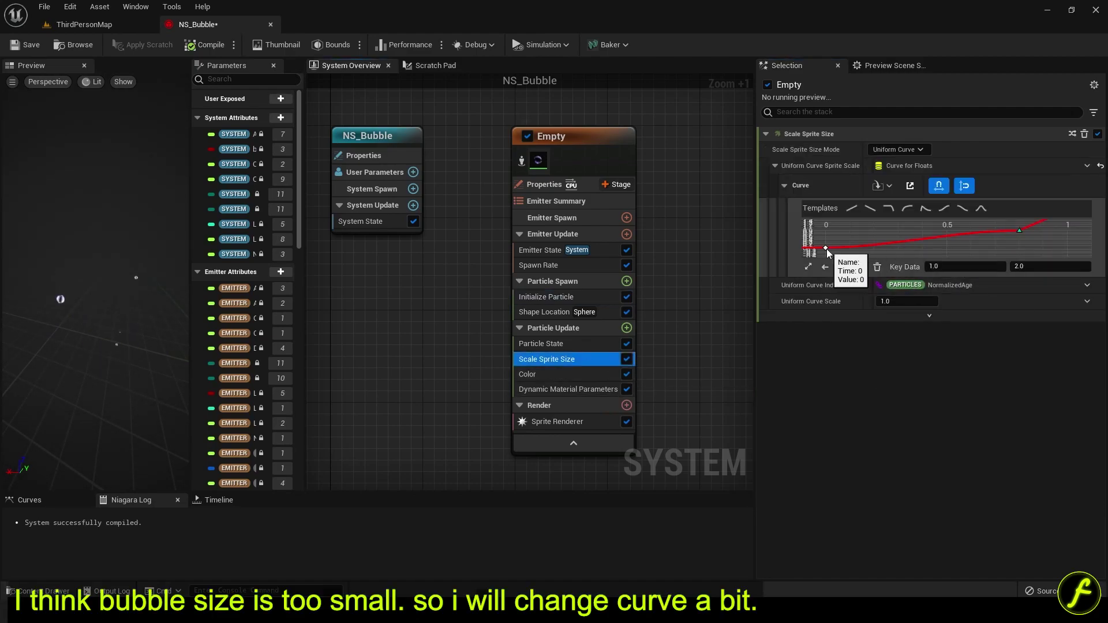
click(826, 248)
drag(859, 248, 861, 239)
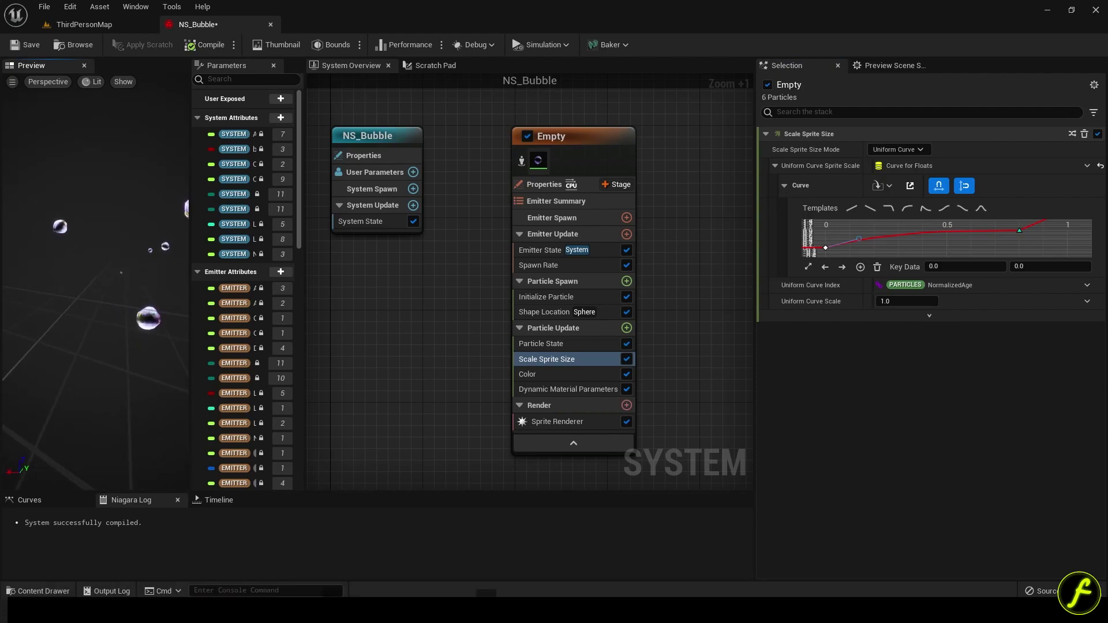
Drive the Color module's color with a Color from Curve dynamic input
click(548, 374)
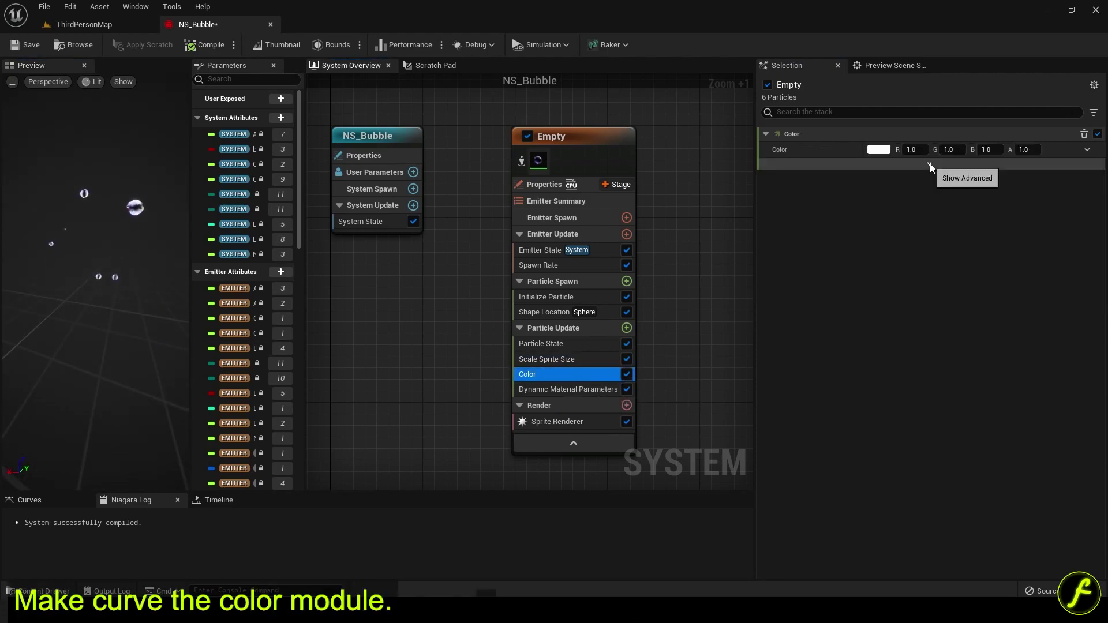
text(curve)
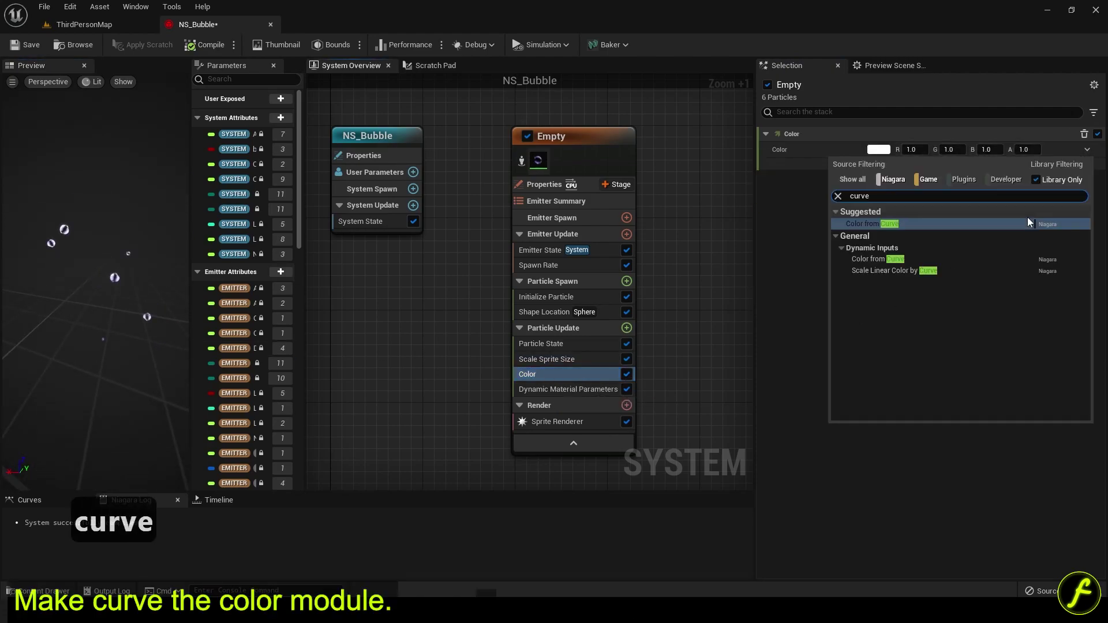
click(967, 225)
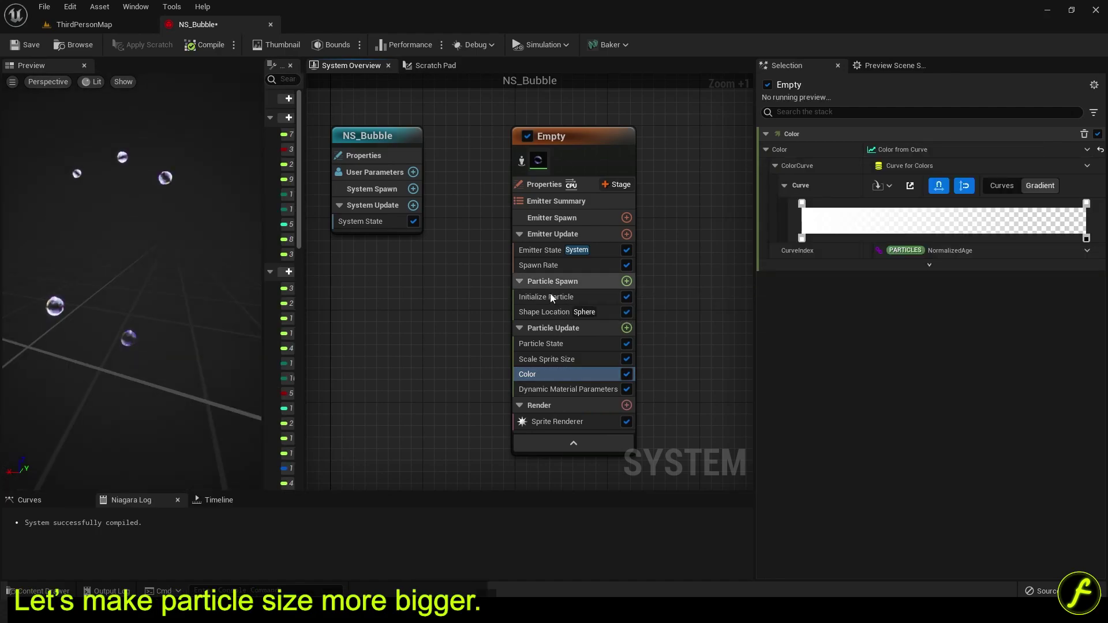
In Initialize Particle, set Uniform Sprite Size Min to 33 and Uniform Sprite Size Max to 18
click(550, 296)
click(897, 341)
text(18)
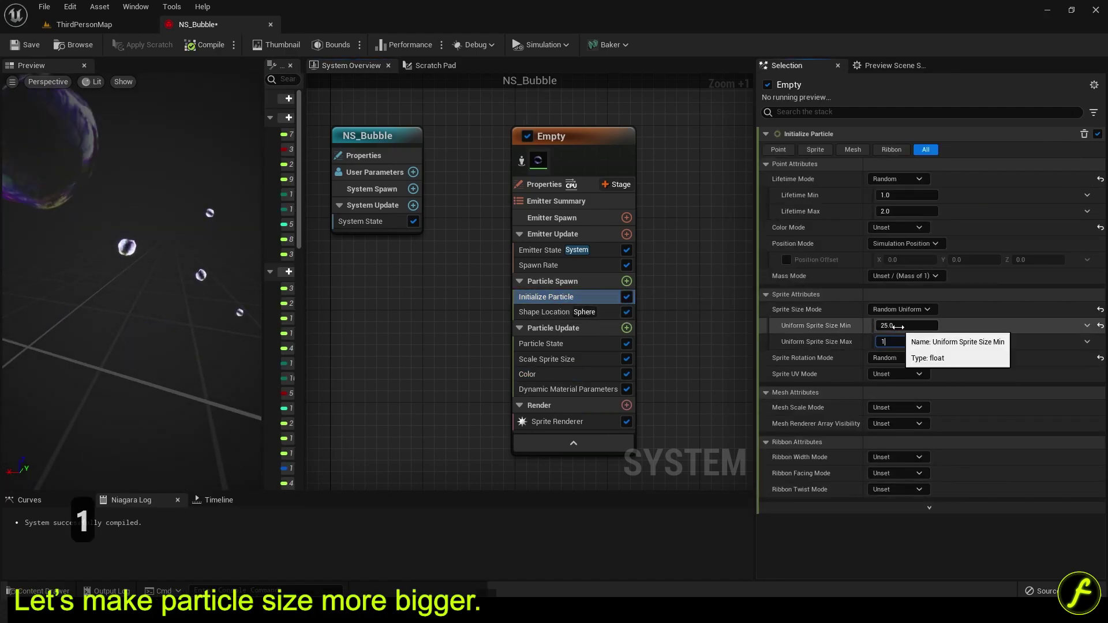
key(shift+Tab)
text(33)
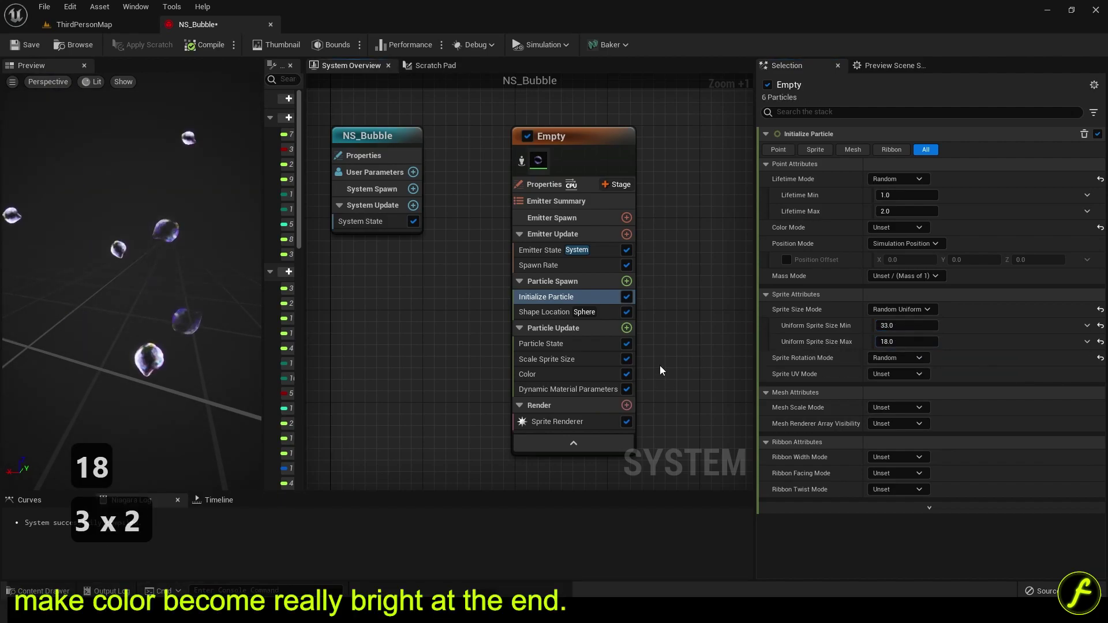
Set the alpha of the end key on the Color module's gradient to 1
click(581, 374)
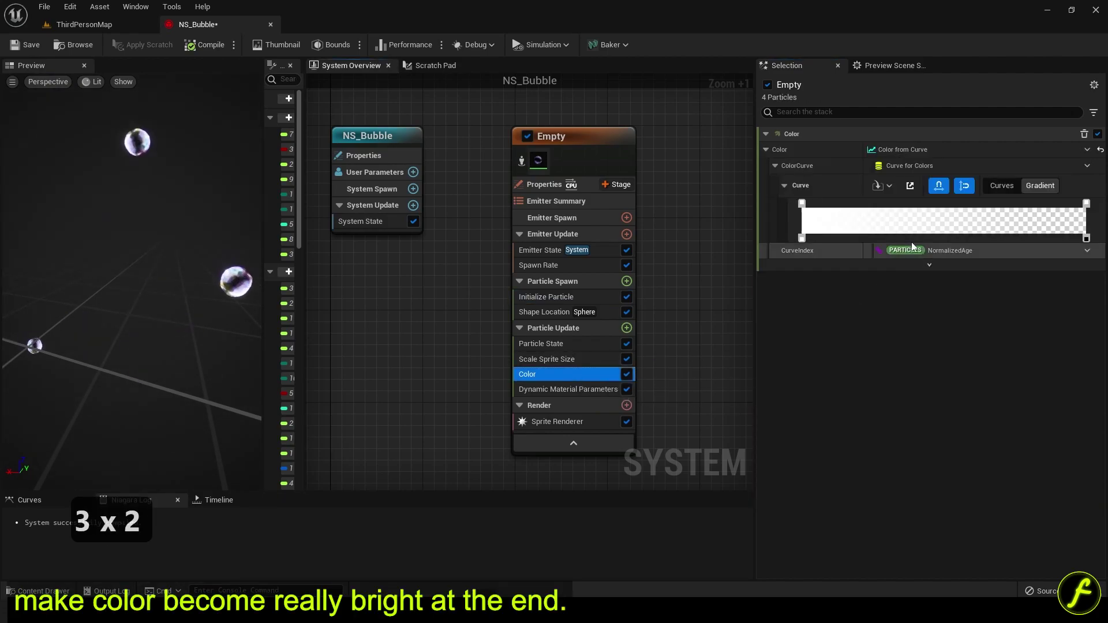
click(1085, 237)
text(1)
key(Return)
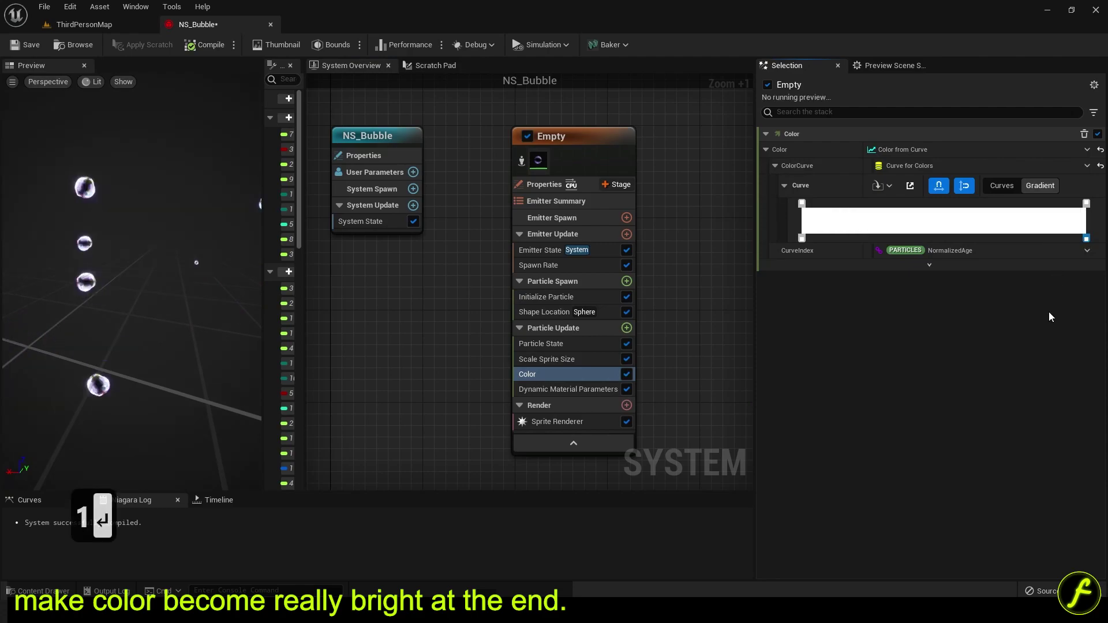
Add a color key near time 0.8 on the gradient and set the end color key's R, G and B to 355
double_click(1086, 204)
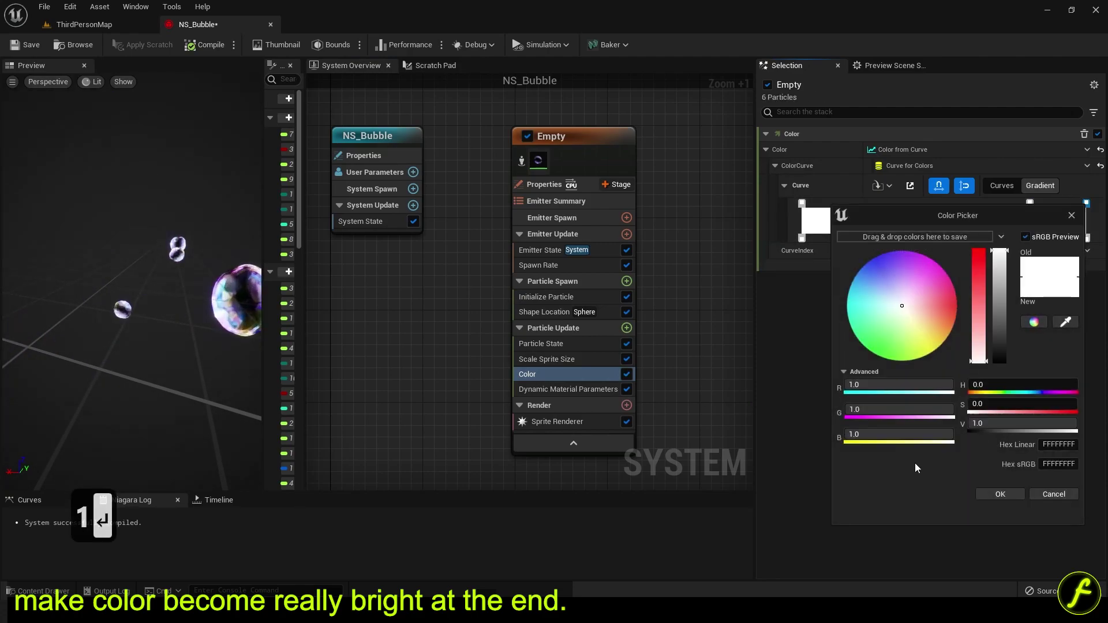
text(355)
click(883, 411)
text(355)
click(881, 431)
text(355)
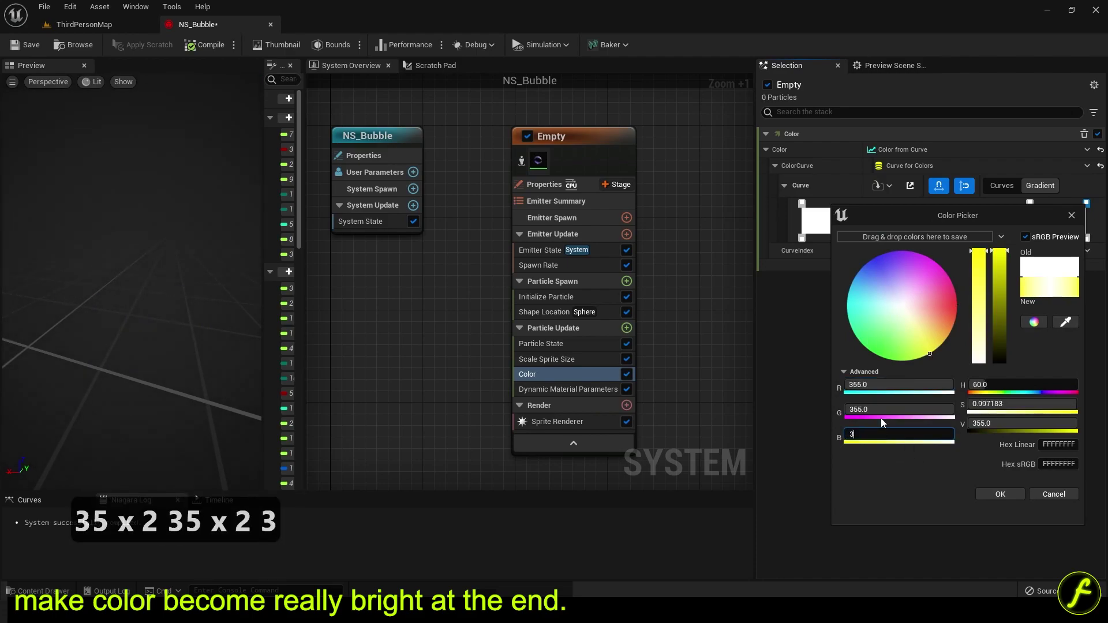
click(880, 414)
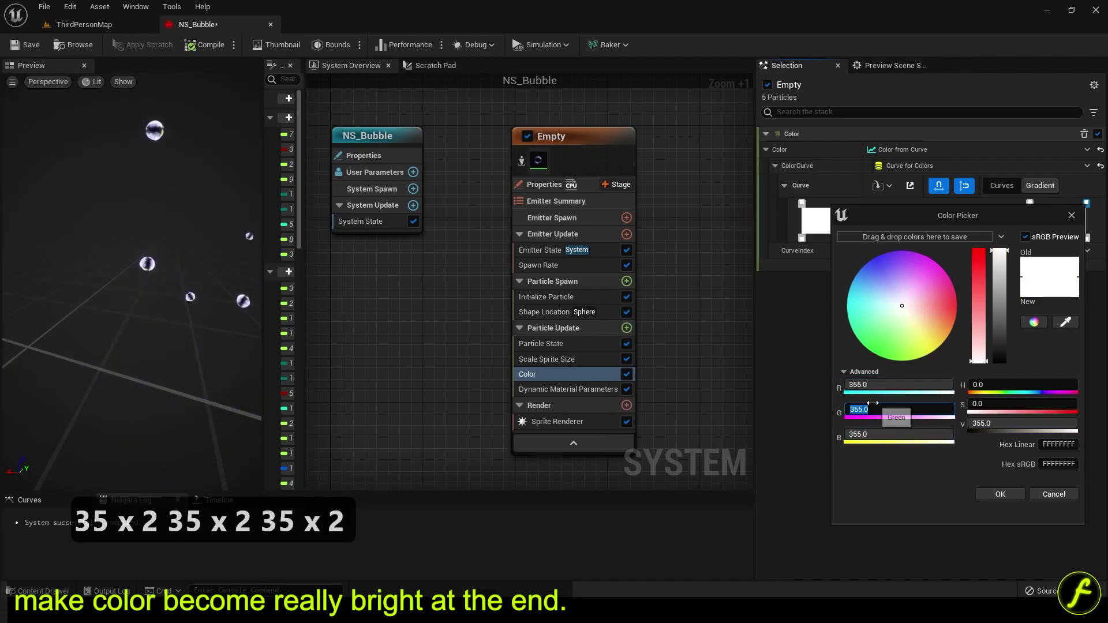
Lower the end color key's R, G and B to 155 and shift the middle color key slightly toward the end, to about 0.85
click(883, 386)
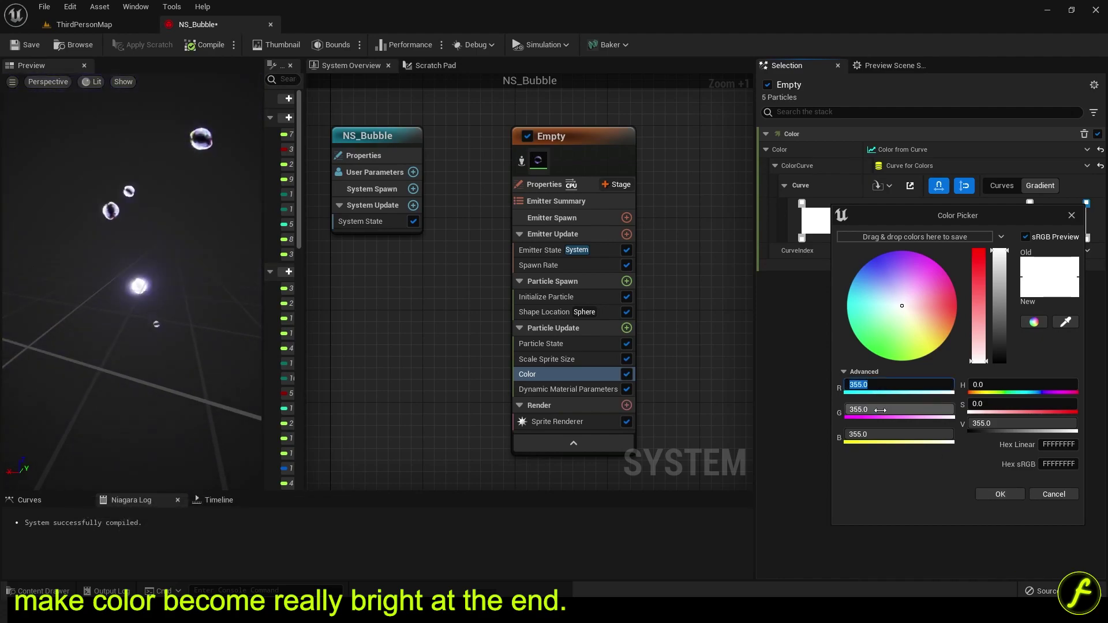
text(155)
click(883, 410)
text(155)
click(872, 433)
text(155)
click(879, 414)
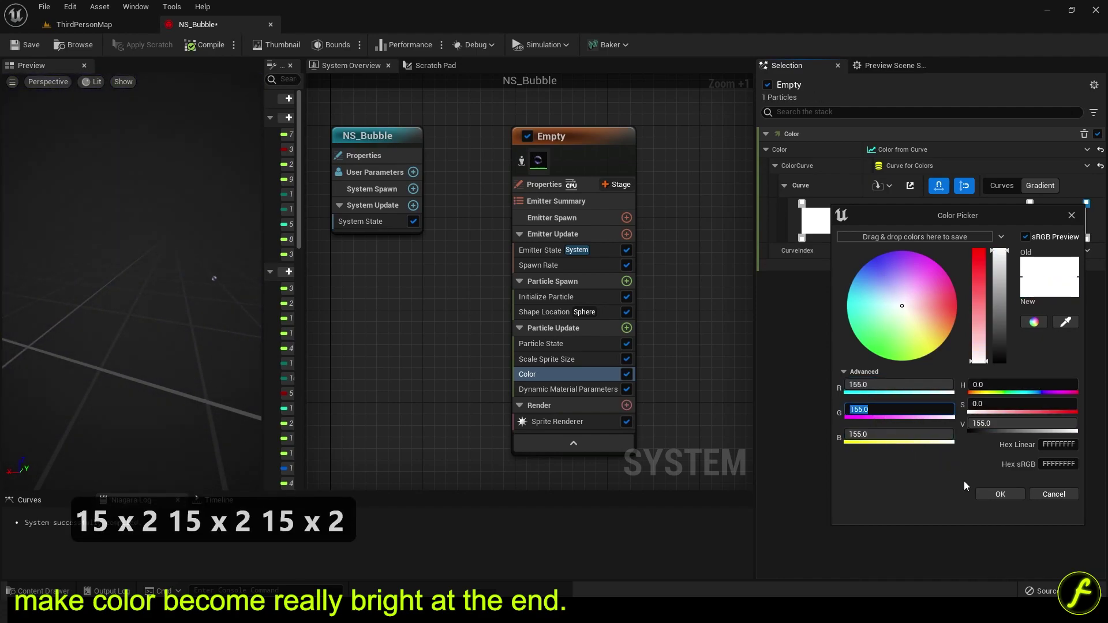
click(998, 495)
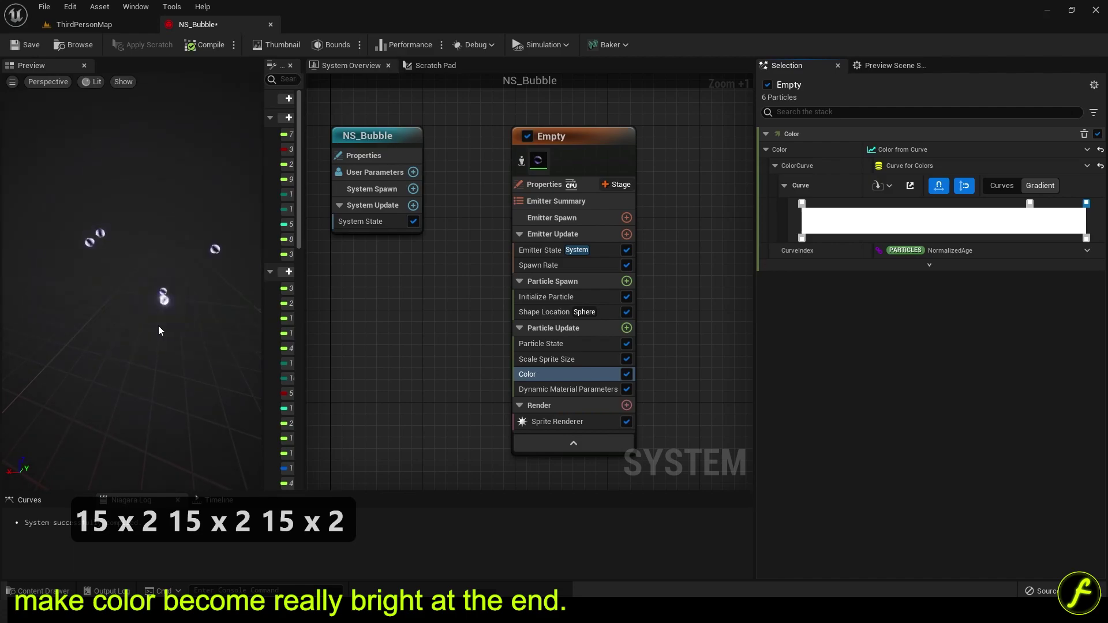
click(1030, 203)
drag(1031, 204, 1042, 203)
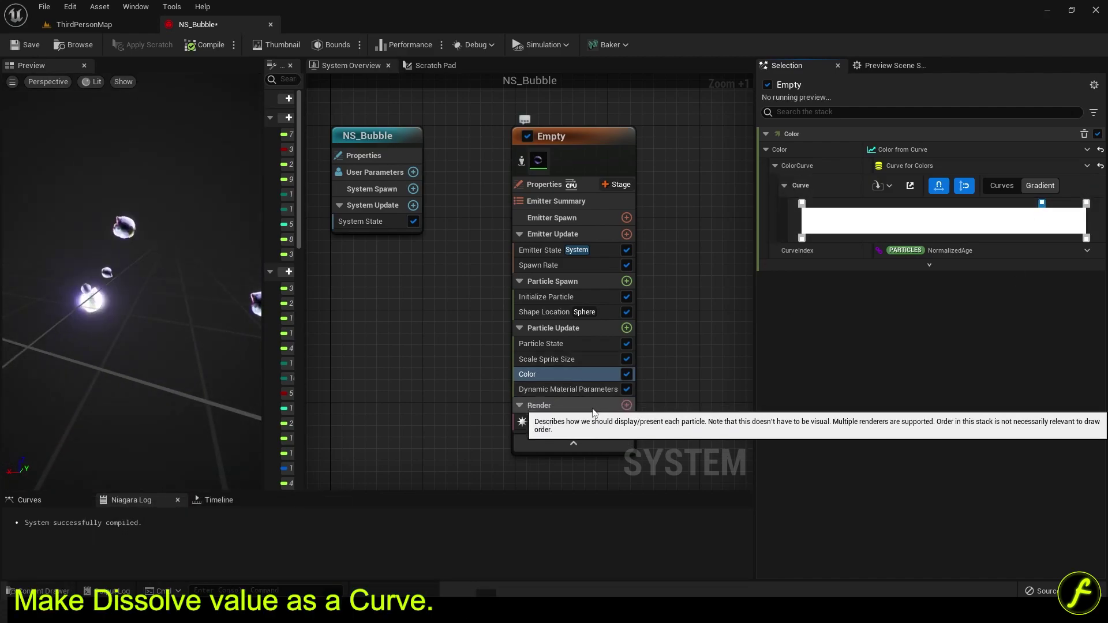
Drive the Dissolve parameter of Dynamic Material Parameters with a Float from Curve input
click(577, 390)
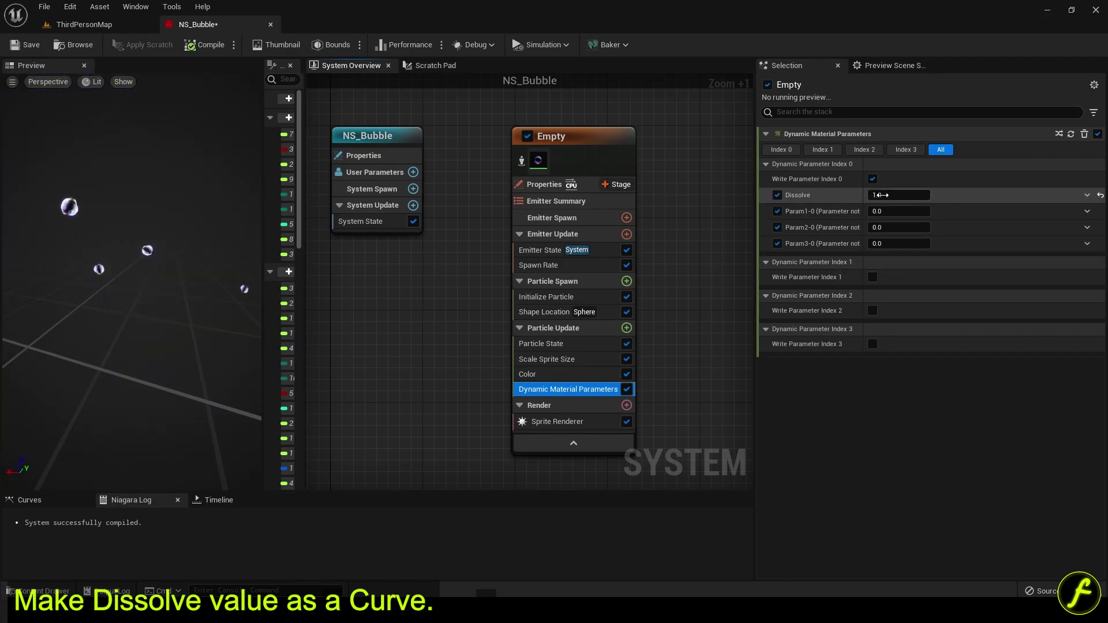
click(1086, 196)
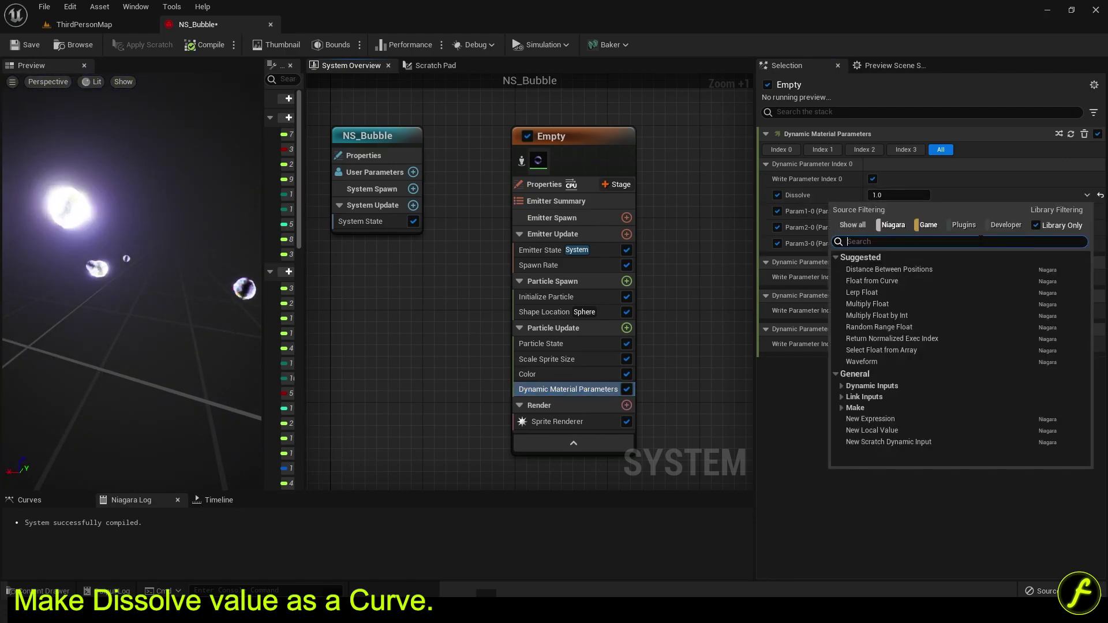
text(curve)
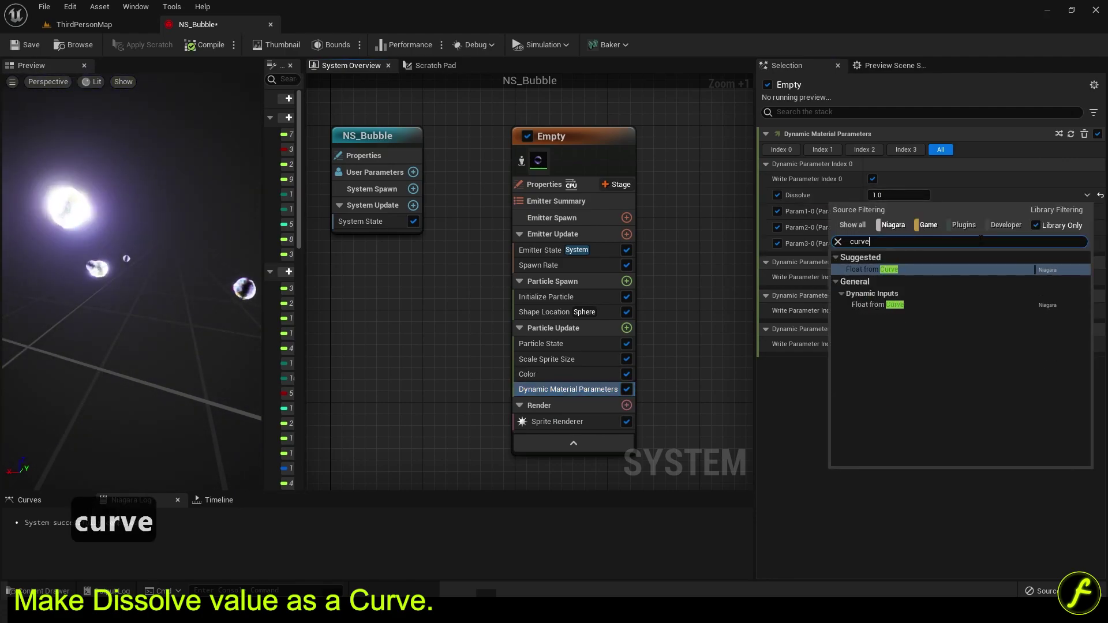
click(929, 269)
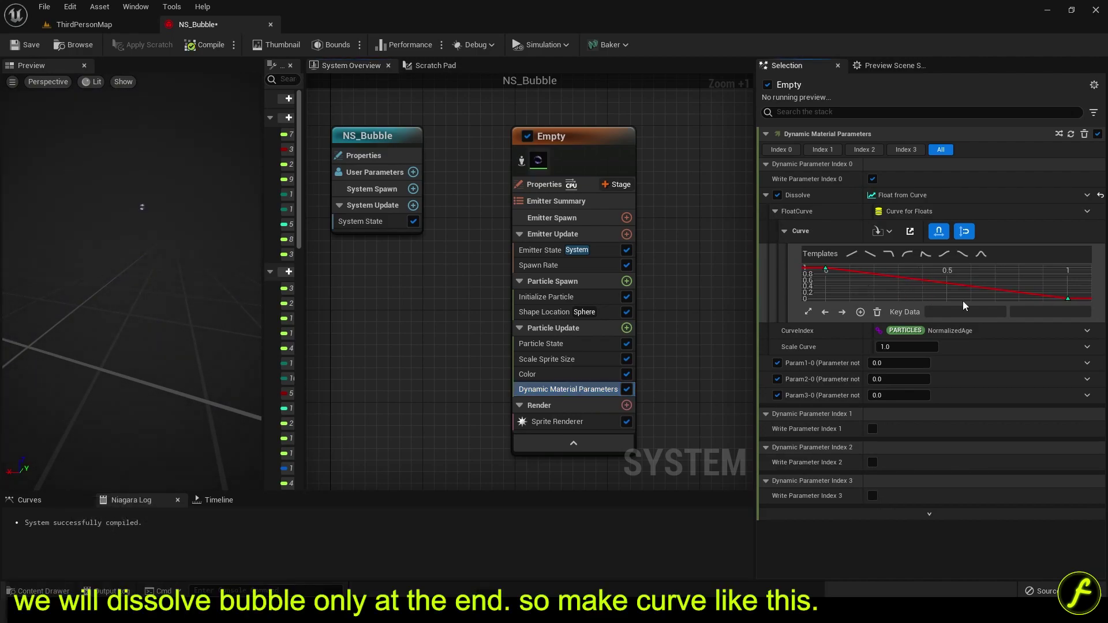
Reshape the Dissolve curve by moving the first key to about time 0.8 and lowering the end key to 0.7
drag(1067, 298, 1067, 278)
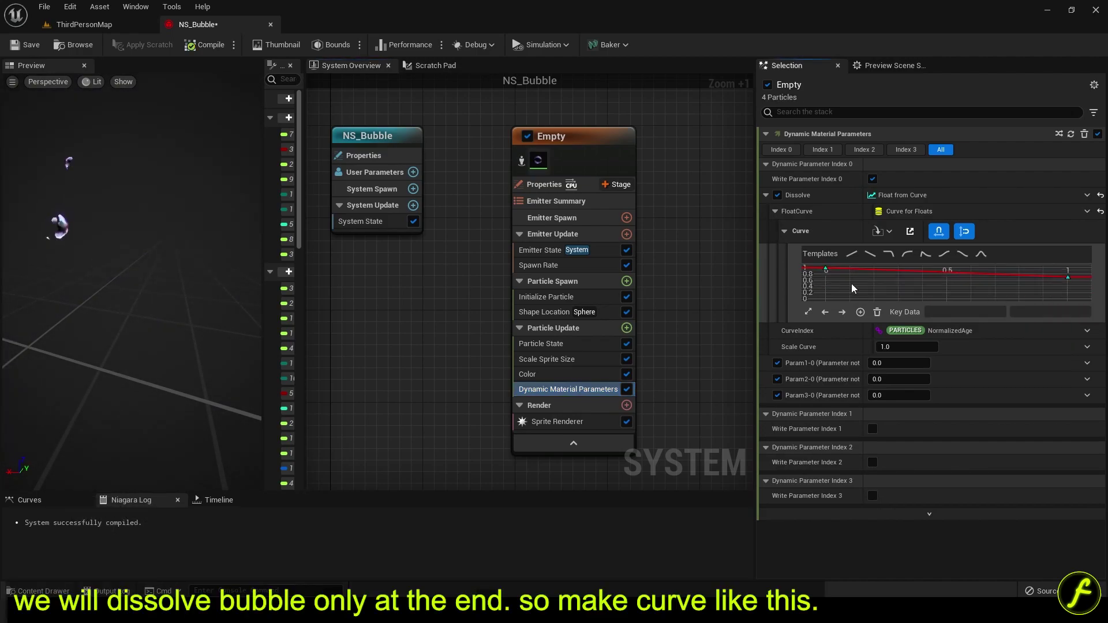
click(826, 269)
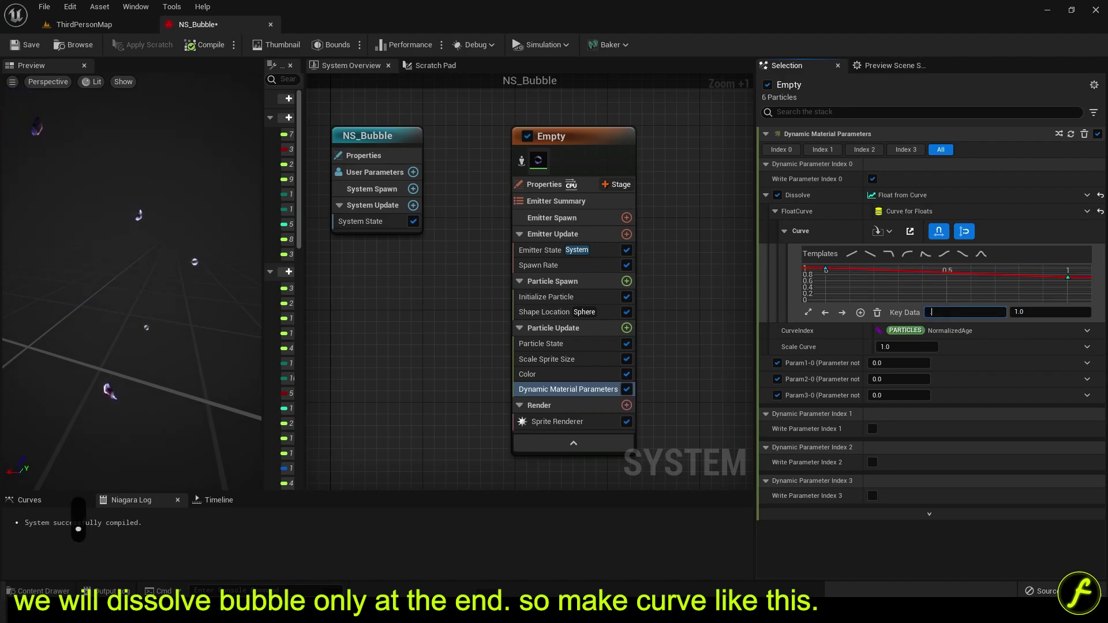
click(1028, 294)
click(1067, 277)
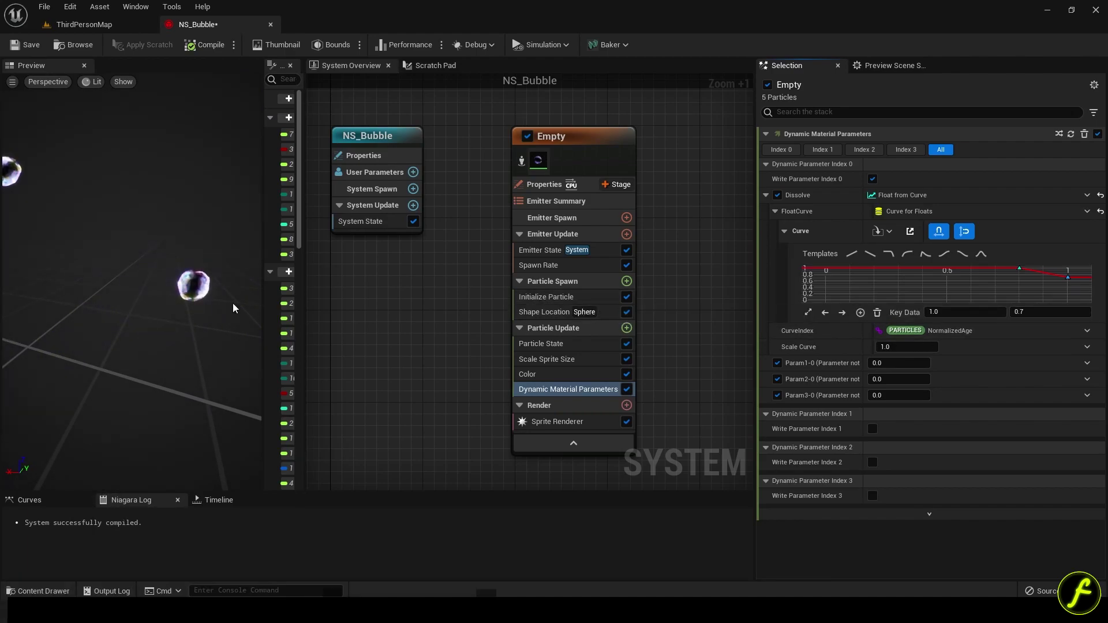
Add a Curl Noise Force module to Particle Update and fix its missing Solve Forces and Velocity dependency
click(546, 359)
click(626, 328)
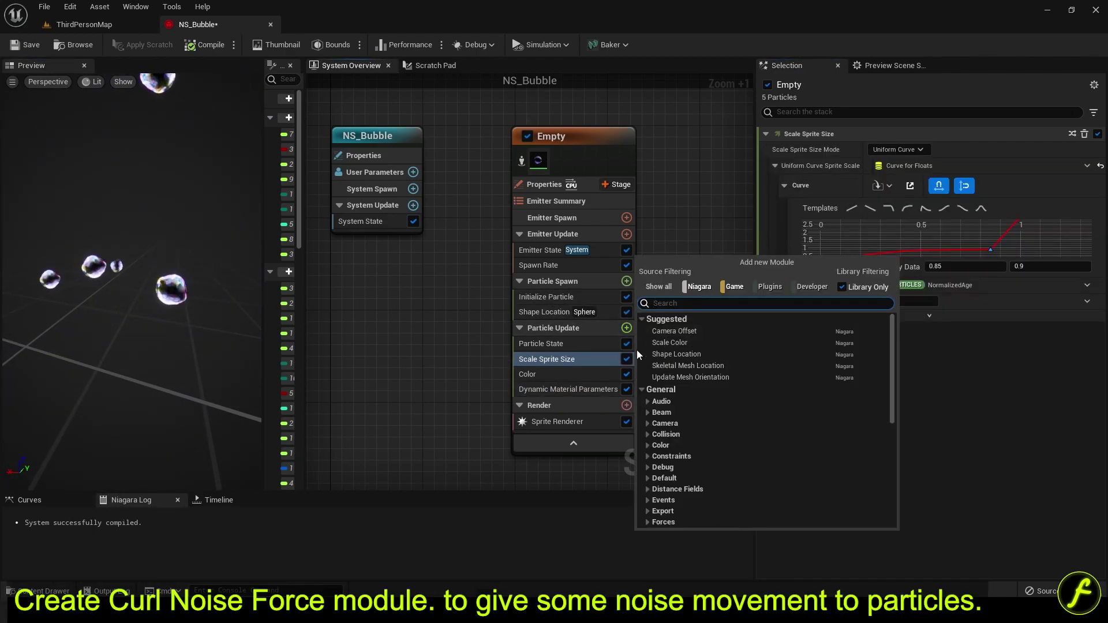
text(cur)
click(668, 335)
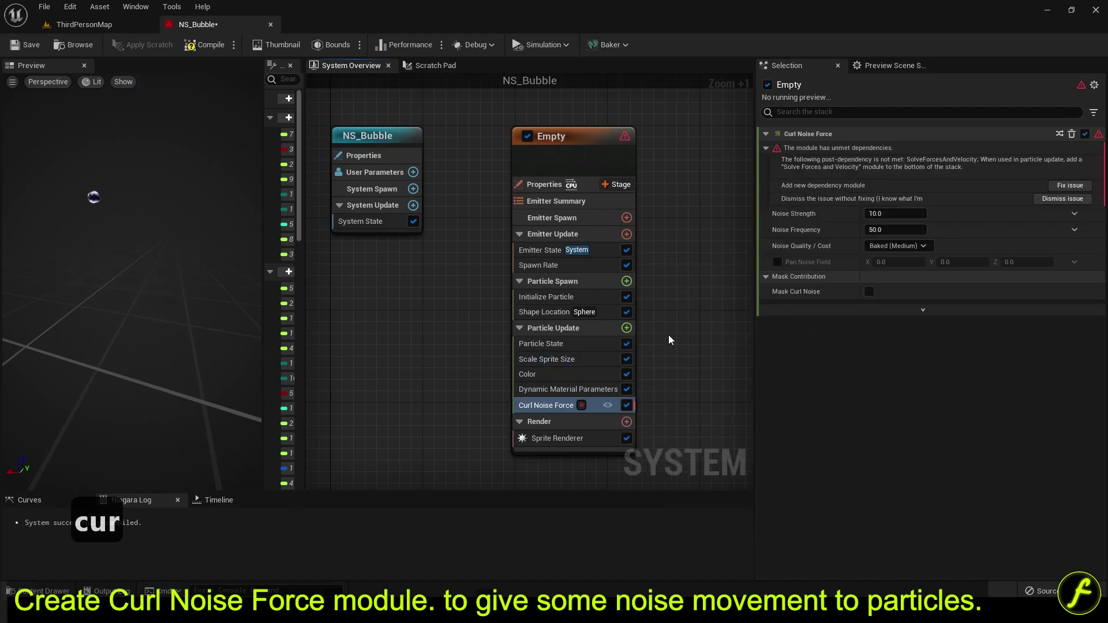
click(1065, 188)
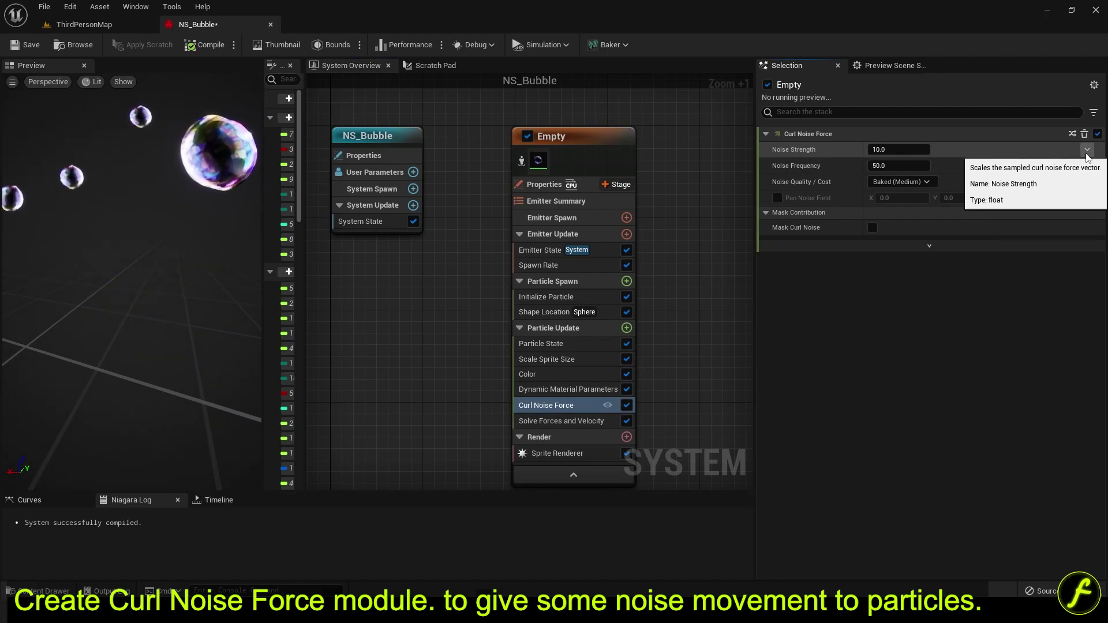
Set the Noise Strength of Curl Noise Force to 155
click(897, 149)
text(15)
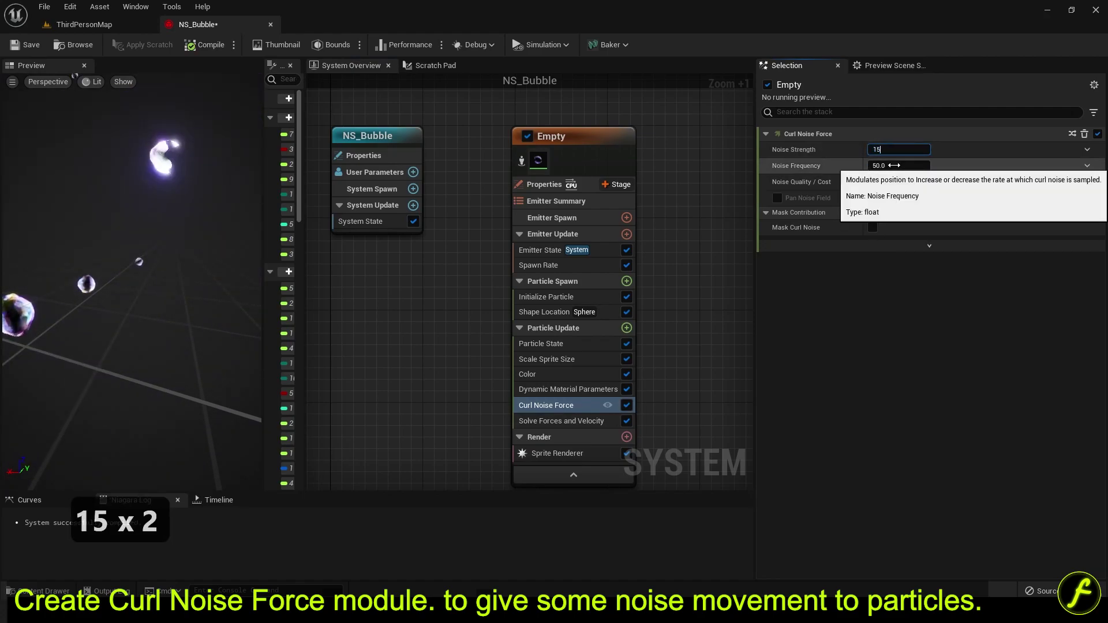
text(5)
click(894, 165)
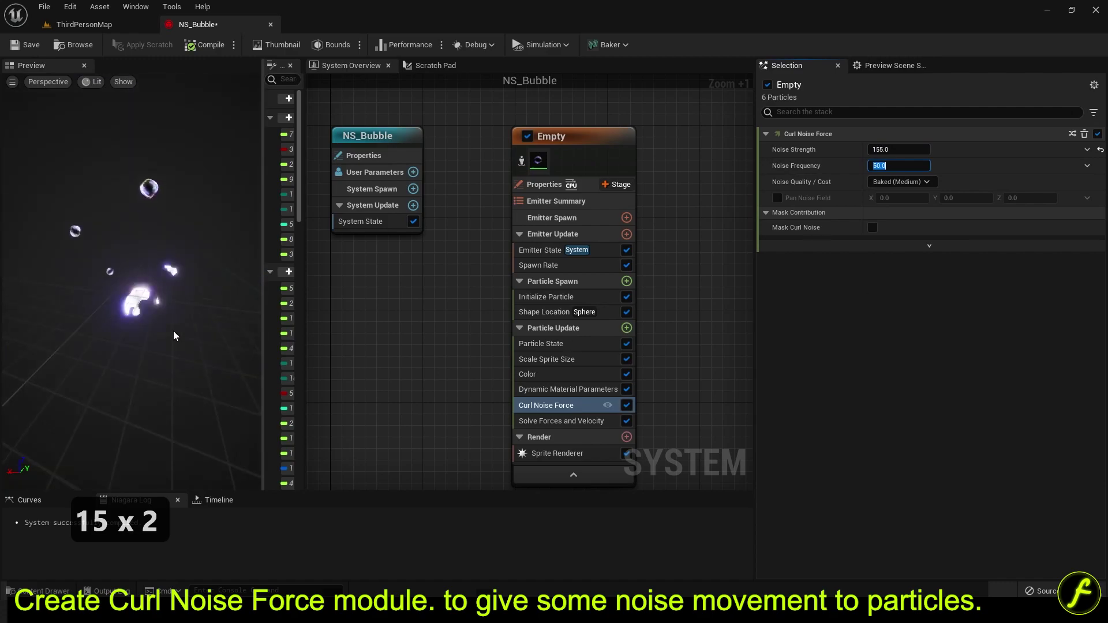
click(184, 325)
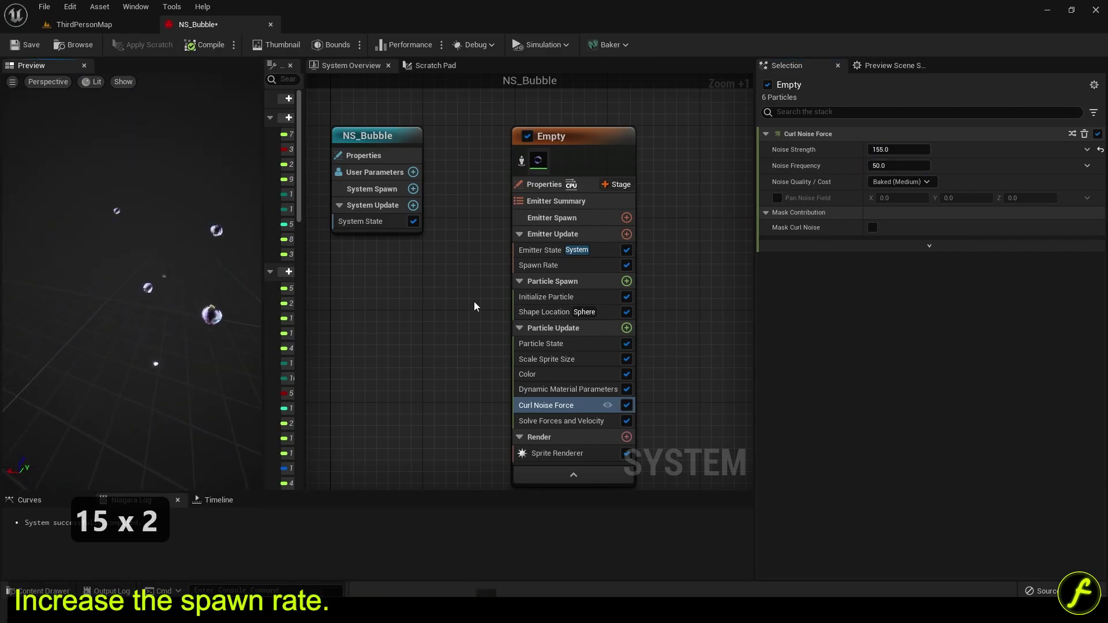
Raise the SpawnRate of the Spawn Rate module to about 19.7
click(538, 265)
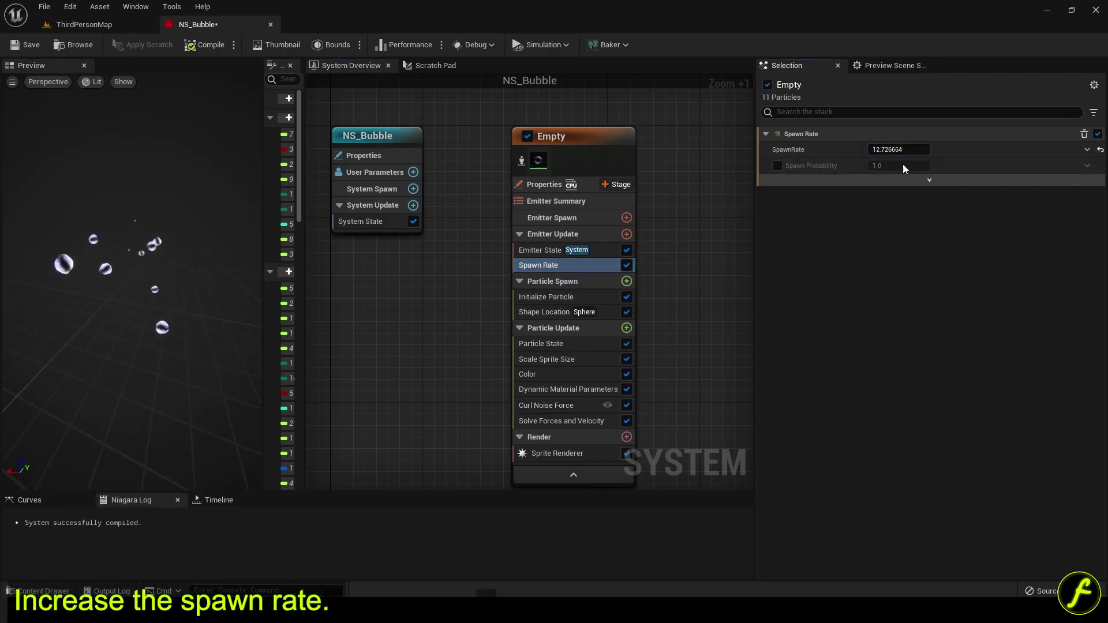
drag(898, 150, 946, 150)
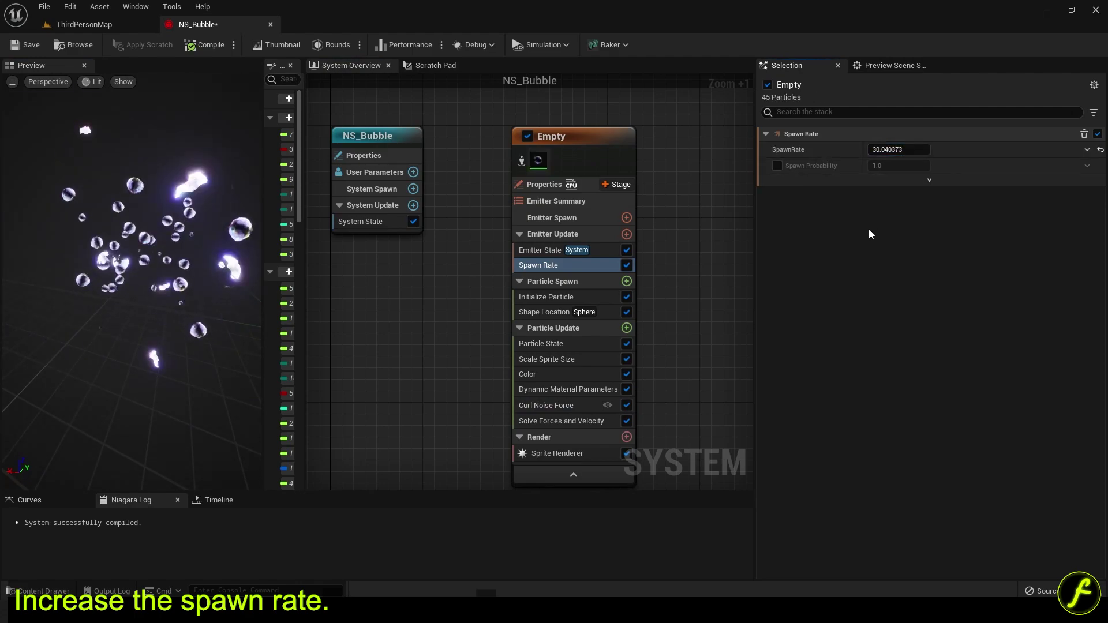
drag(899, 149, 870, 150)
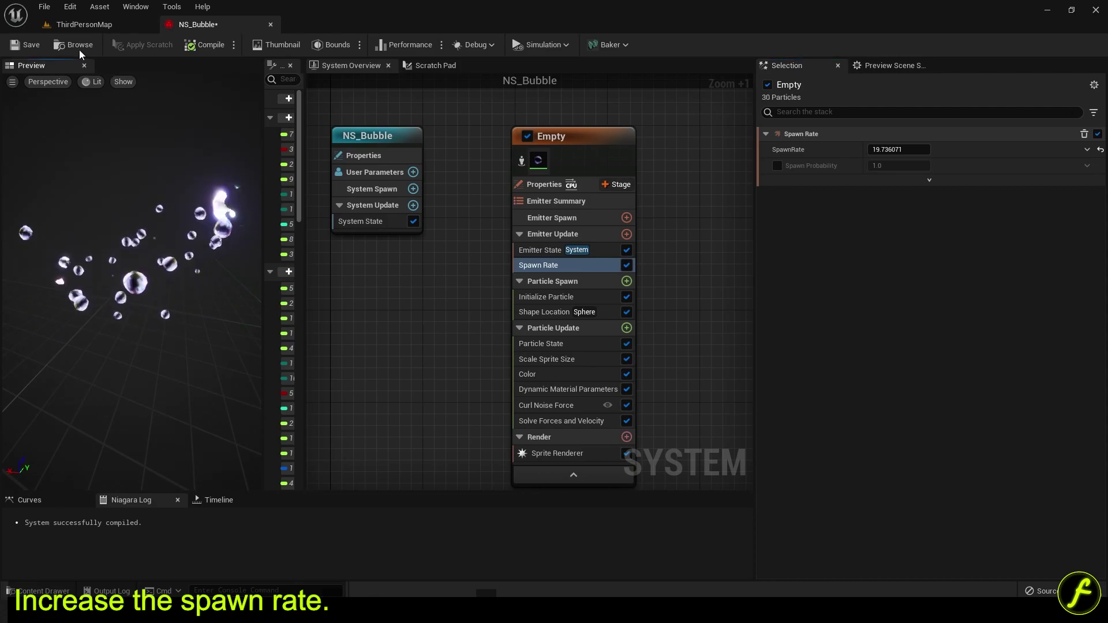
Save the Niagara system and place NS_Bubble from the Bubble folder on the floor of ThirdPersonMap
click(24, 44)
click(69, 47)
drag(229, 450, 511, 217)
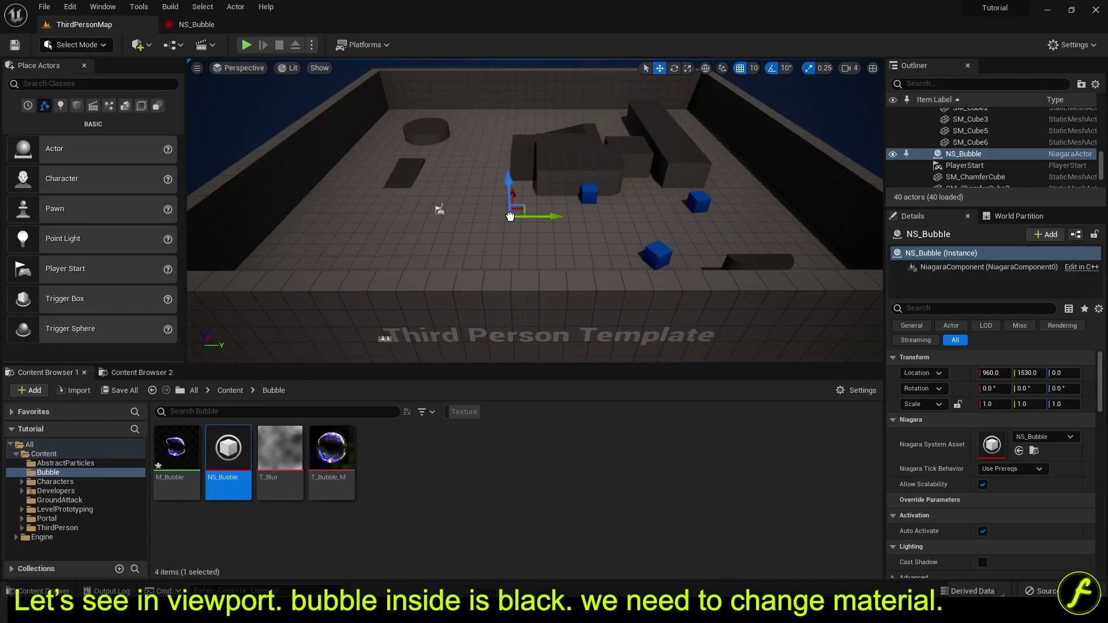
Examine the placed bubble effect up close in the level to check how the bubbles' interiors render
key(f)
key(w)
key(w)
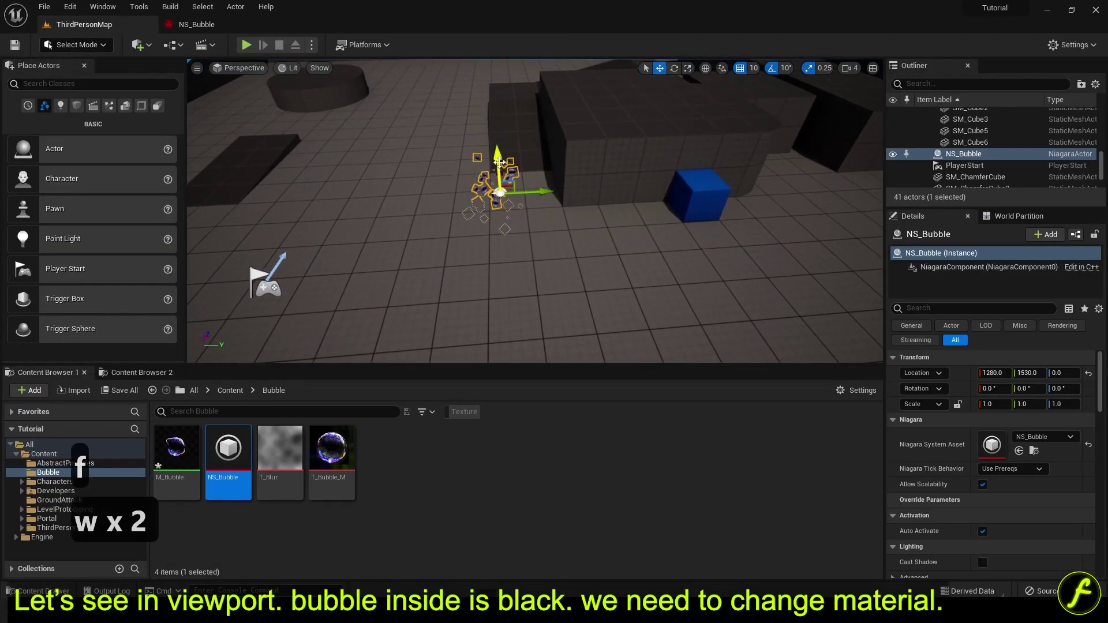
key(w)
key(w)
key(w)
right_drag(533, 116, 533, 69)
click(533, 116)
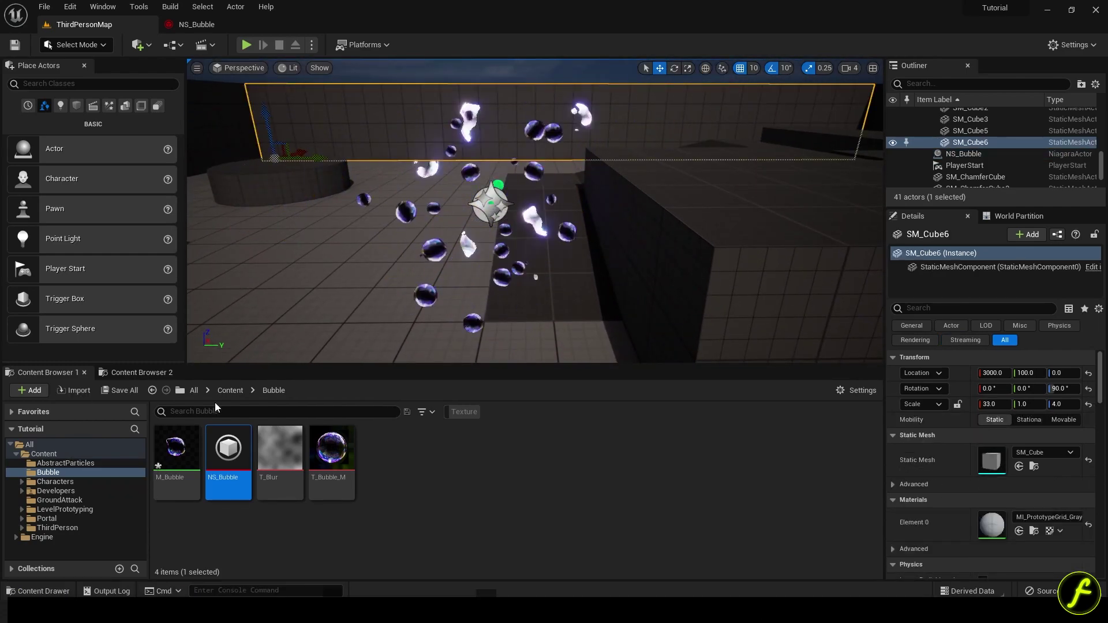
Open the M_Bubble material and set its Blend Mode to Additive
double_click(200, 454)
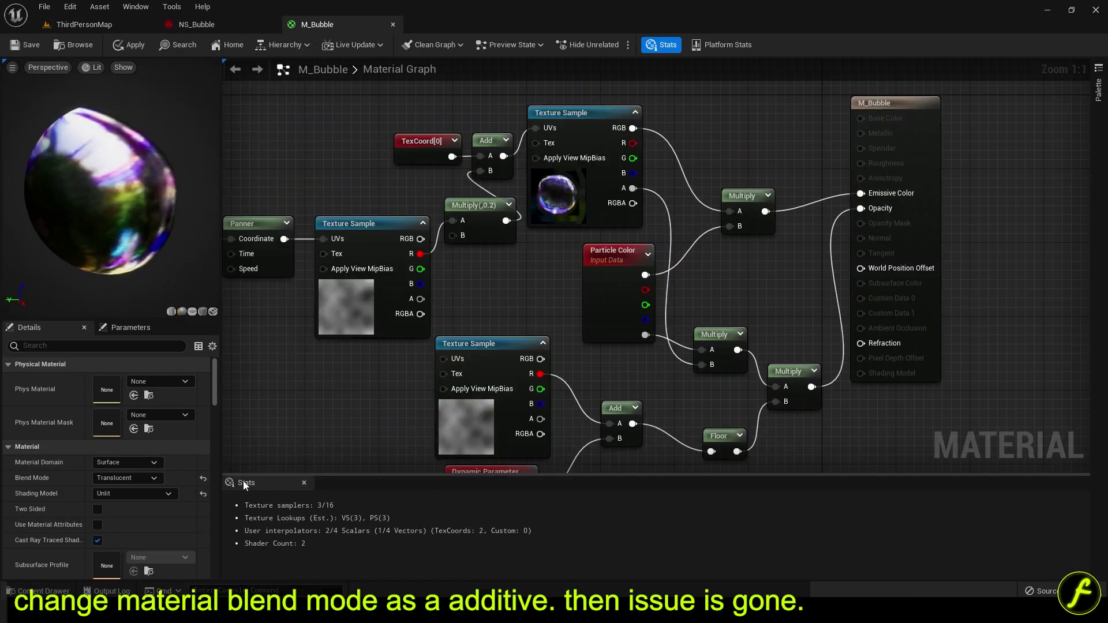
click(145, 479)
click(108, 522)
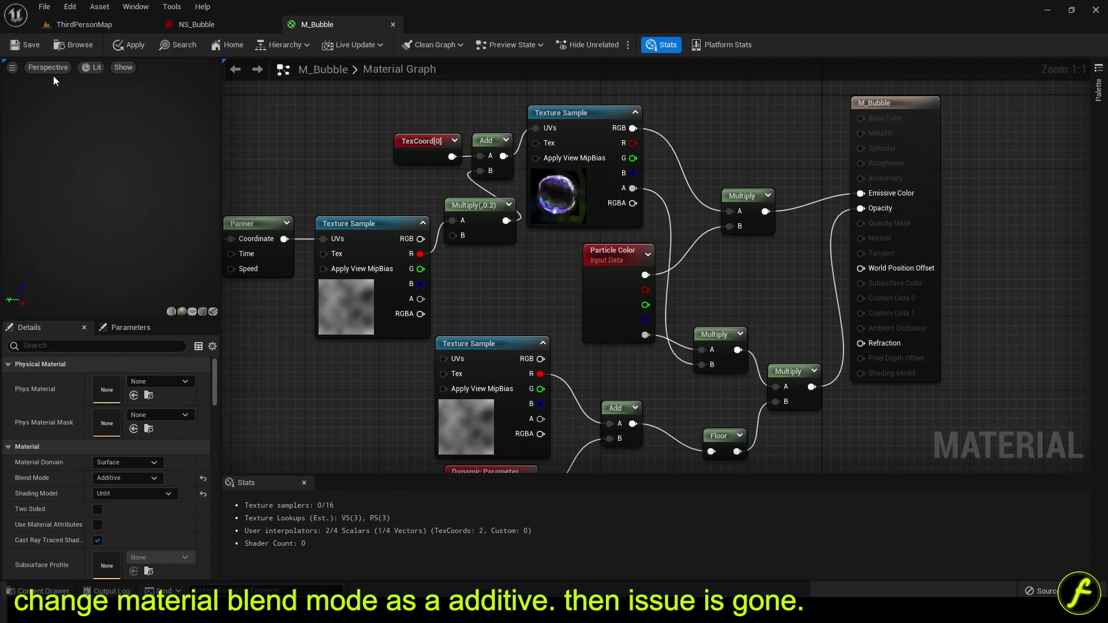
Save the M_Bubble material and check the placed bubble effect from another angle in ThirdPersonMap
click(26, 45)
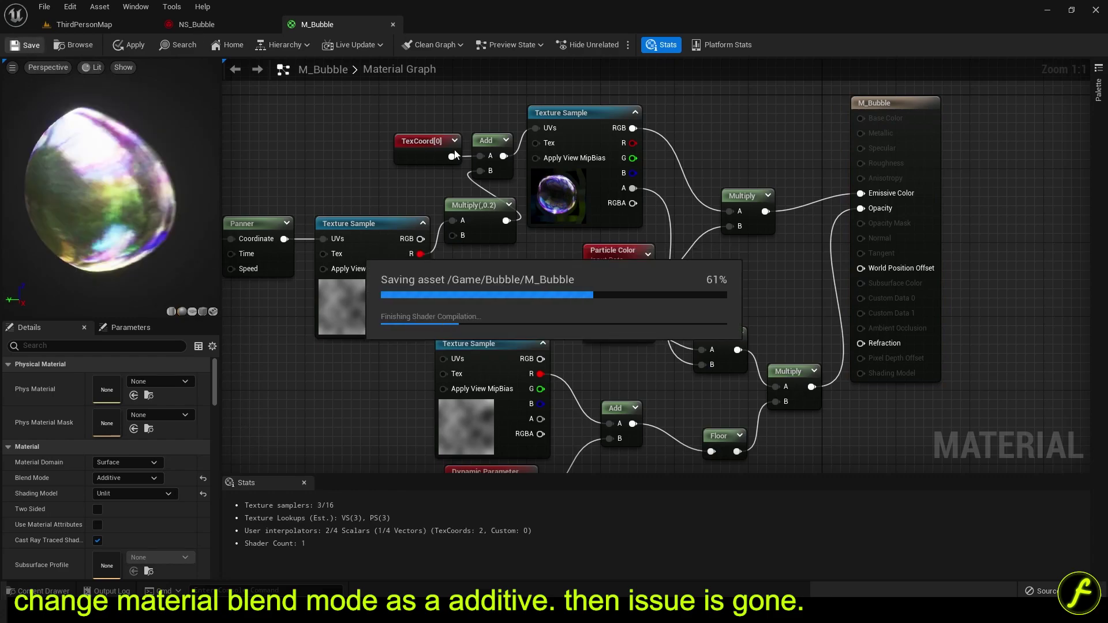
click(91, 22)
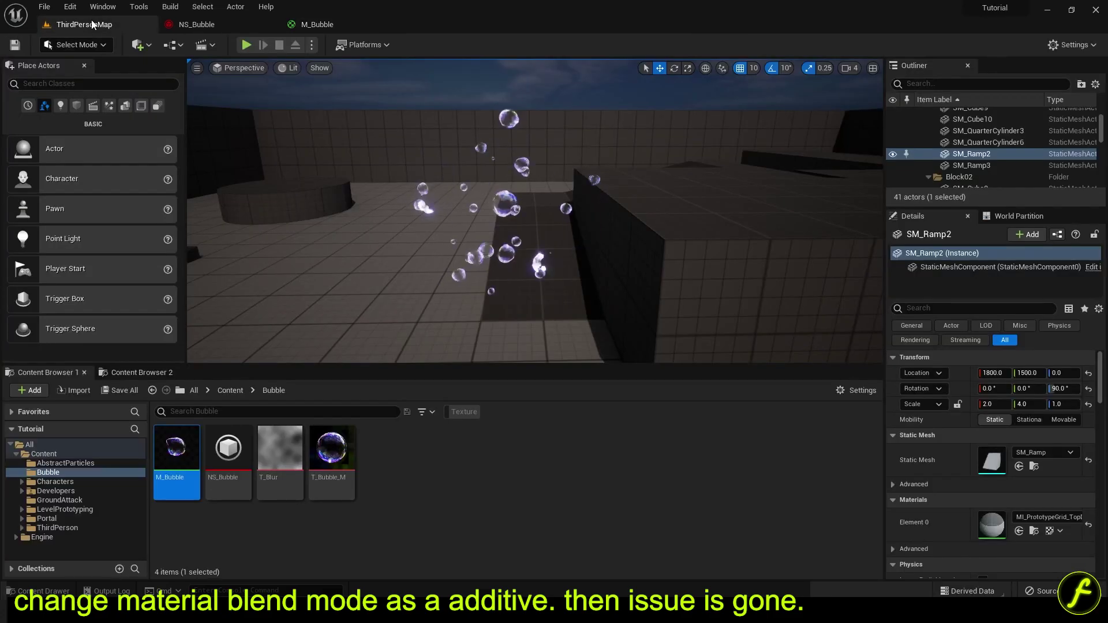
right_drag(544, 243, 438, 243)
key(d)
key(d)
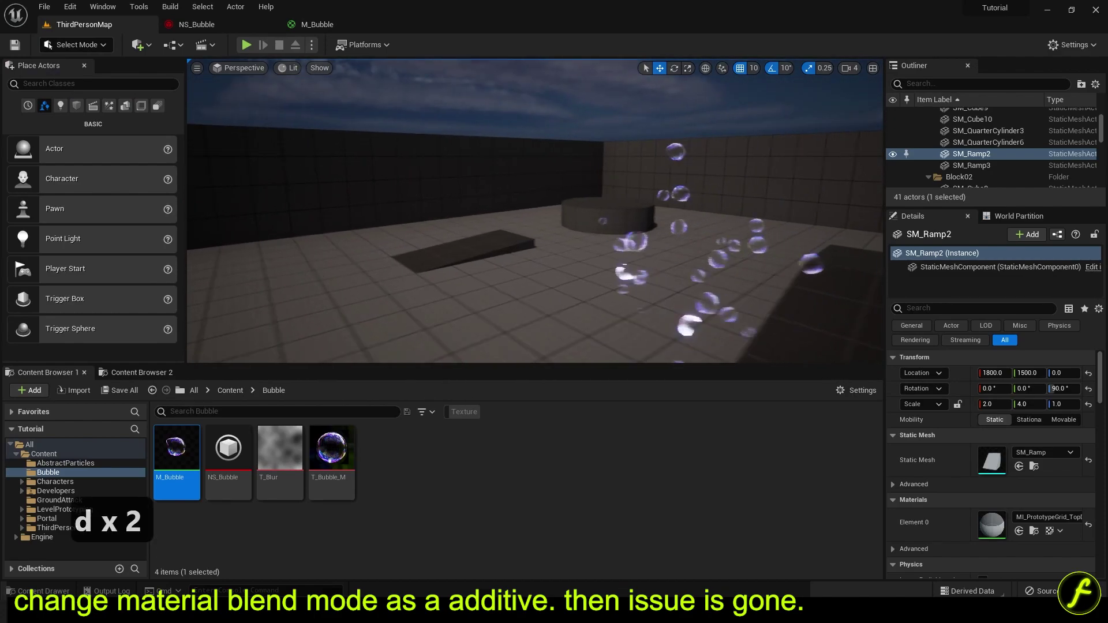
Examine the finished NS_Bubble effect in the level with Game View on and the viewport in full-screen immersive mode
key(g)
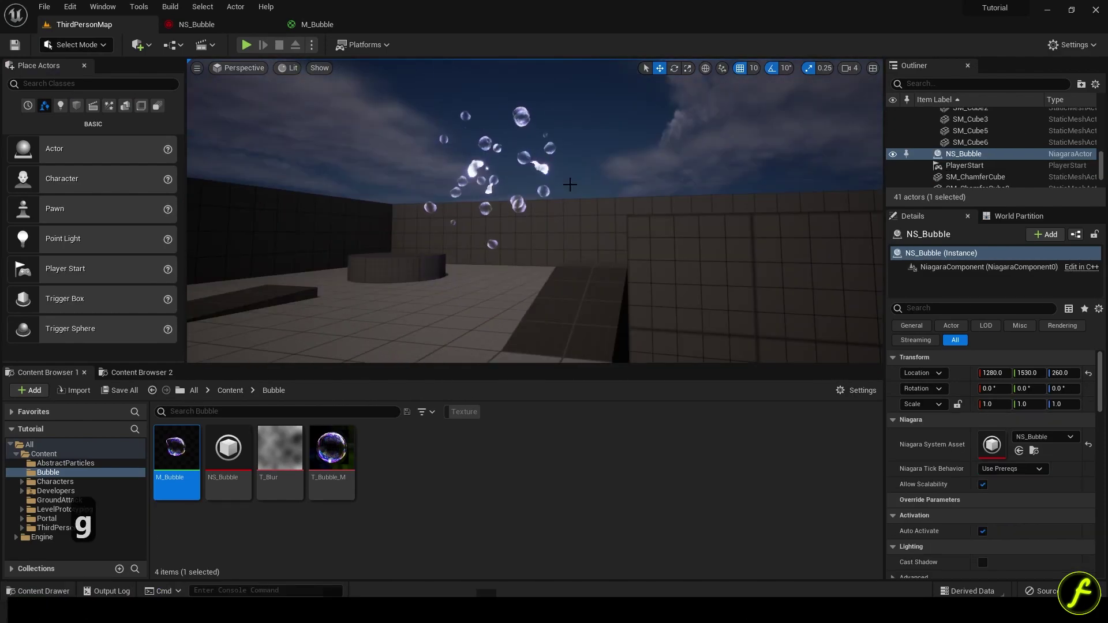
mouse_move(569, 185)
right_down()
mouse_move(560, 187)
mouse_move(573, 188)
right_up()
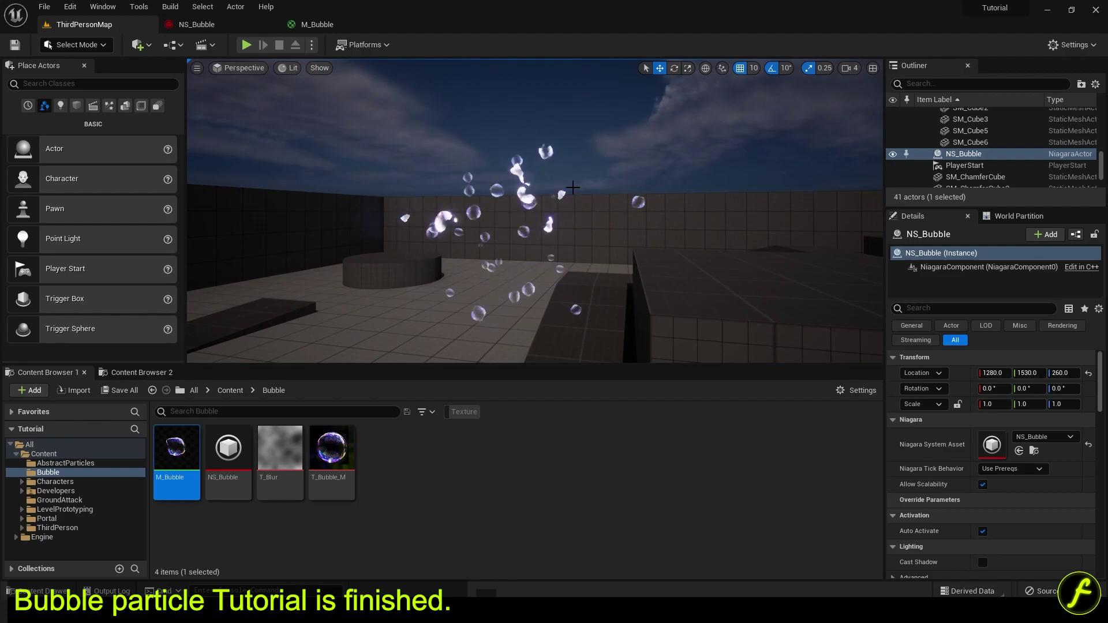
key(F11)
right_drag(586, 248, 551, 294)
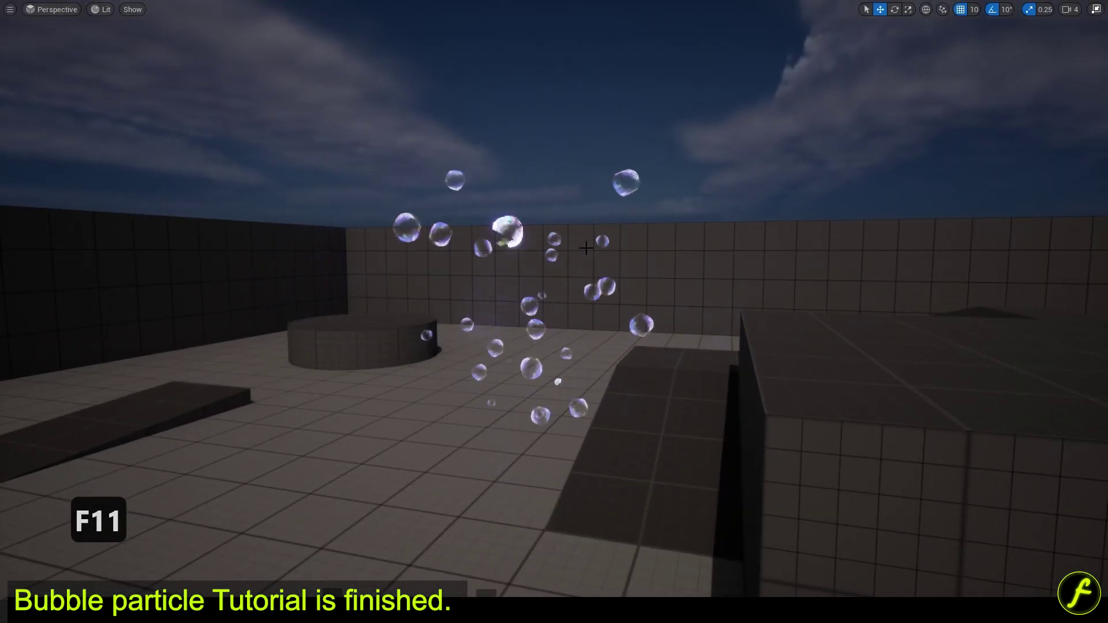